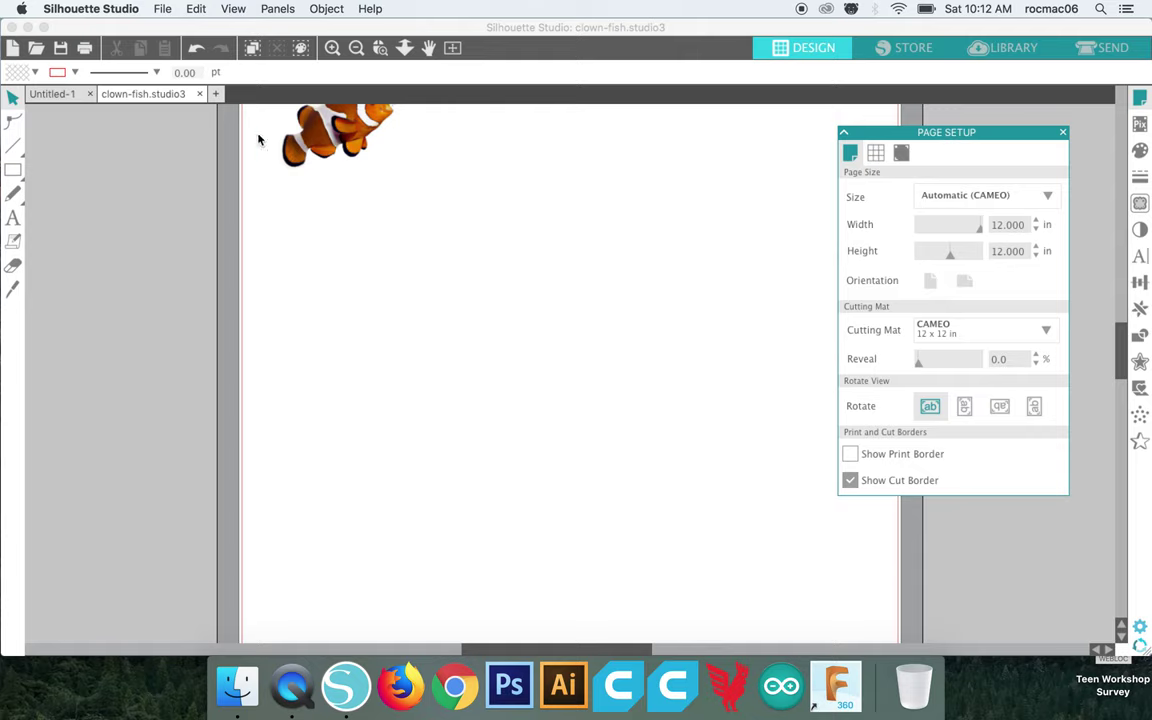
# - Move the clownfish image from the page's upper corner to the middle of the page
pyautogui.click(342, 131)
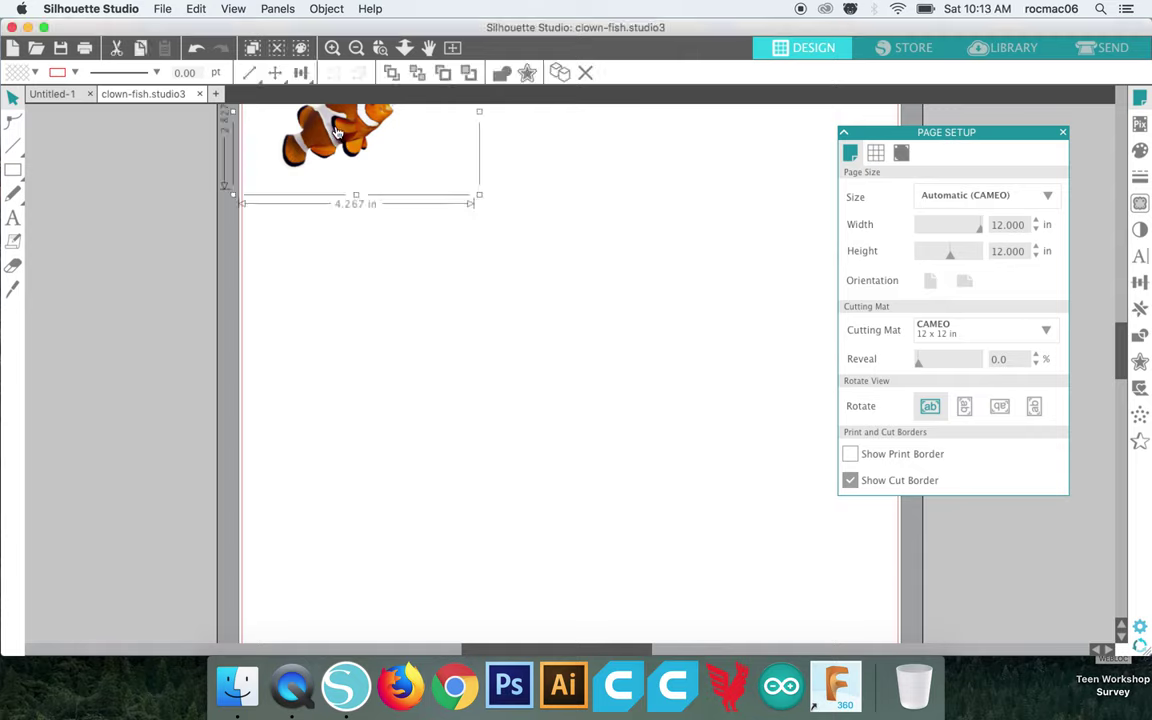
pyautogui.moveTo(350, 140); pyautogui.dragTo(546, 395)
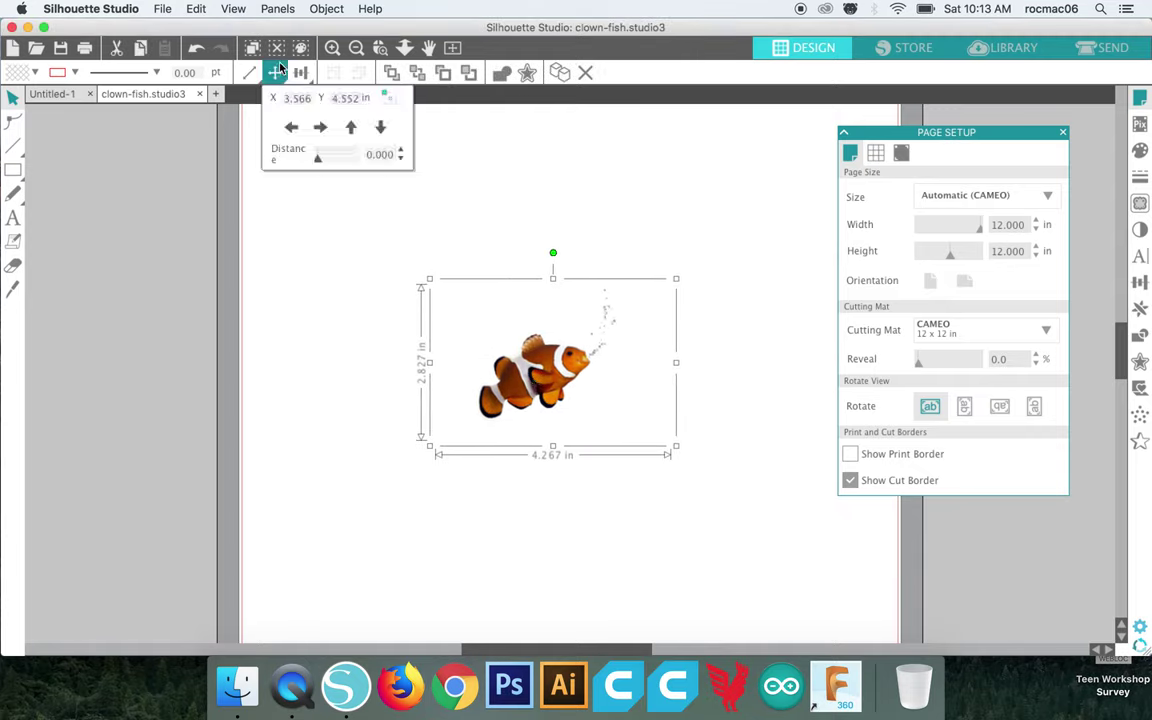
pyautogui.click(331, 48)
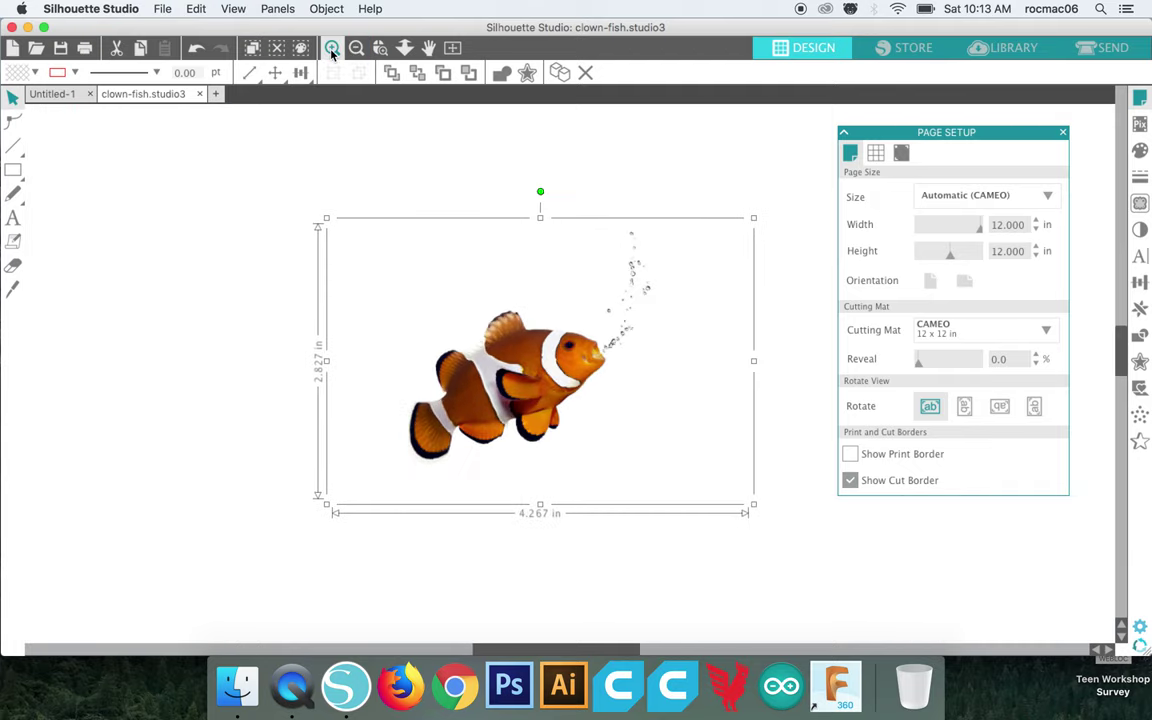
pyautogui.click(272, 9)
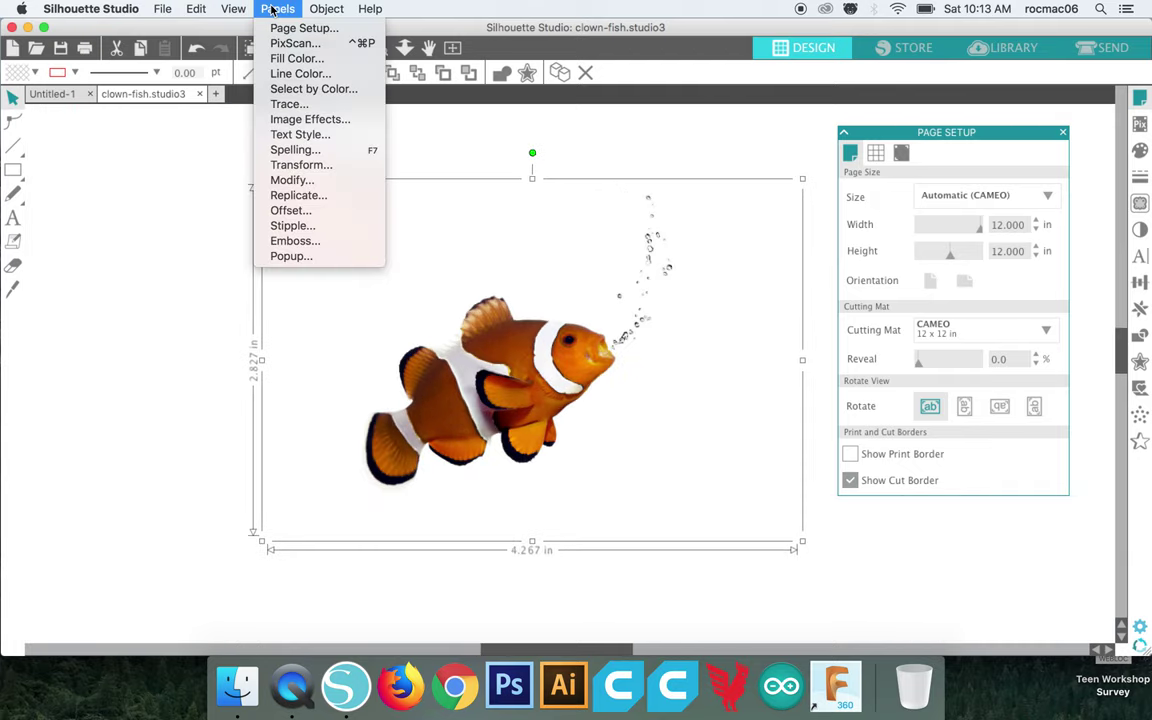
pyautogui.moveTo(235, 9)
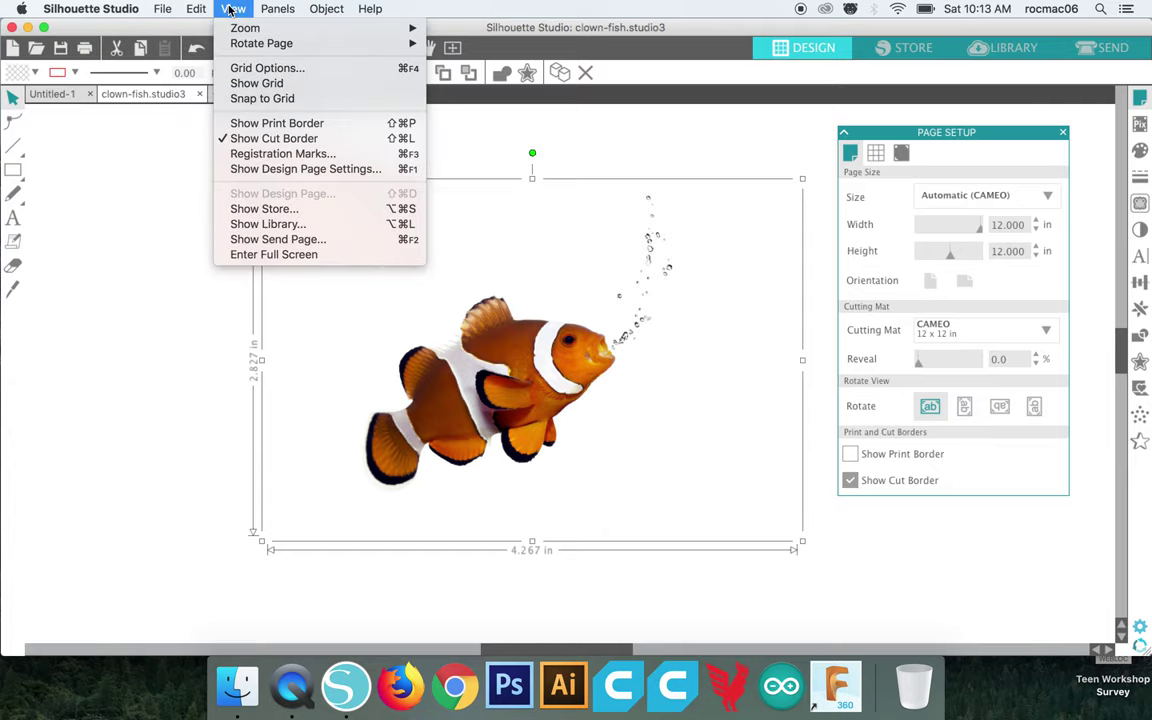
pyautogui.moveTo(165, 10)
pyautogui.click(131, 30)
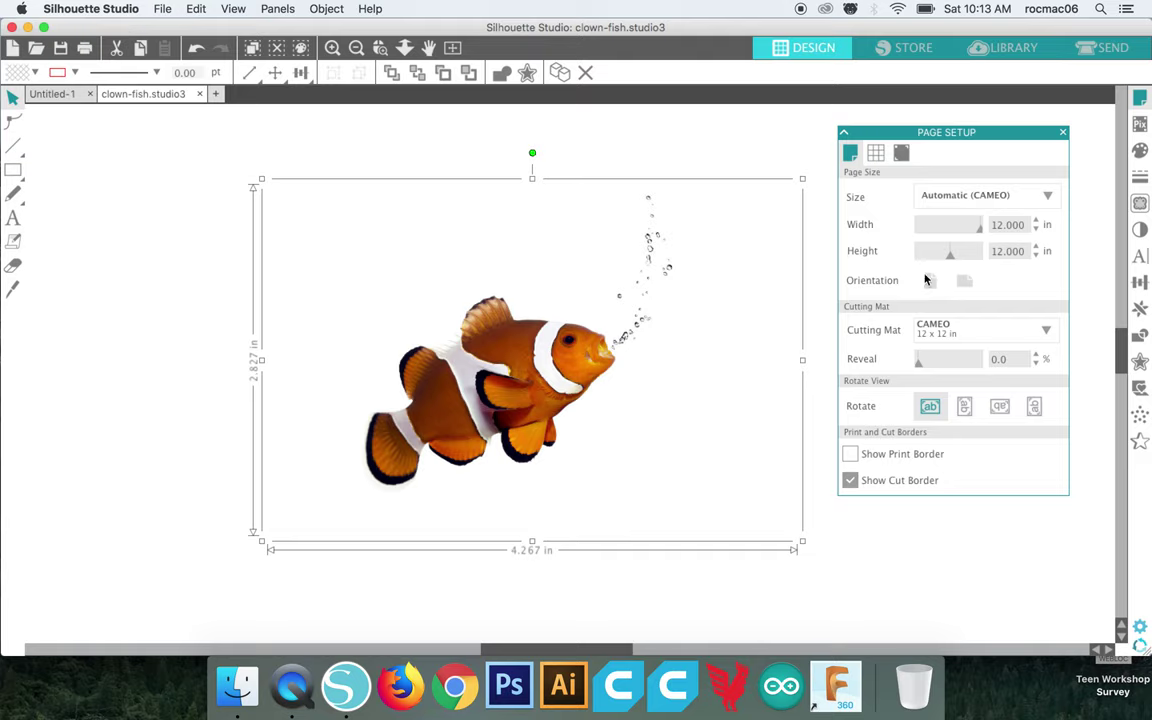
# - Select a trace area about 2.39 by 1.89 in around the fish's body, excluding most of the bubbles
pyautogui.click(1139, 204)
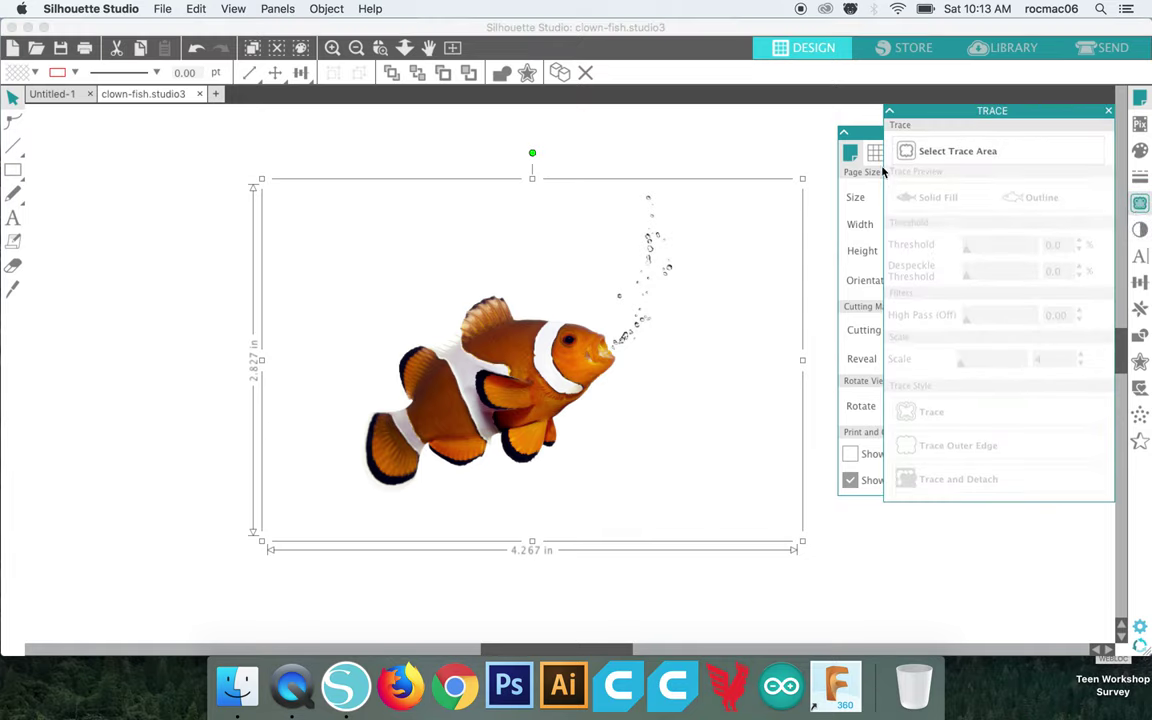
pyautogui.click(930, 151)
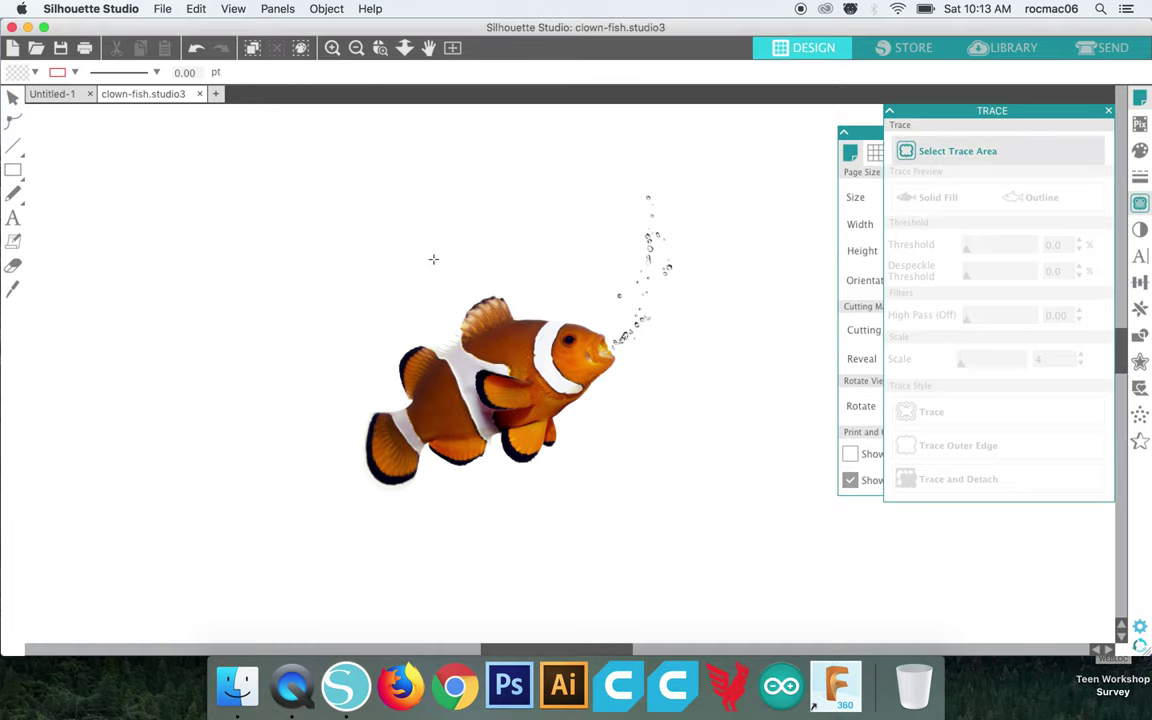
pyautogui.moveTo(330, 267)
pyautogui.mouseDown()
pyautogui.moveTo(460, 409)
pyautogui.moveTo(655, 508)
pyautogui.moveTo(626, 507)
pyautogui.mouseUp()
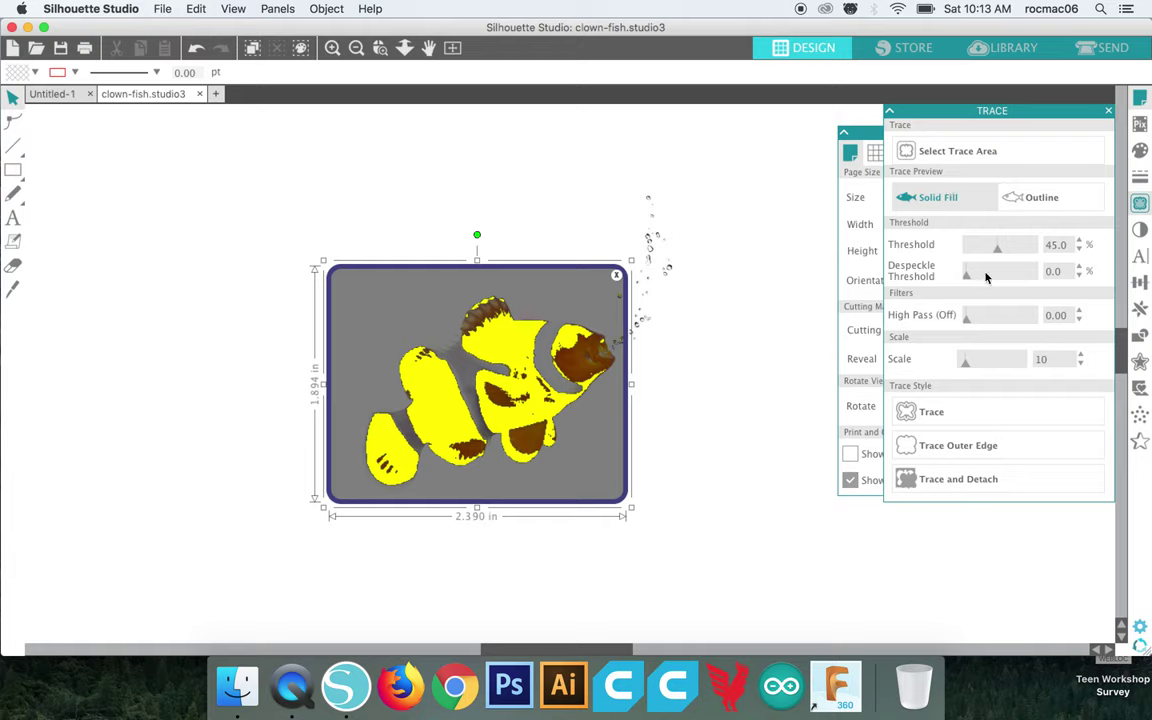
# - Set the trace threshold to 100 % and trace the outer edge of the fish
pyautogui.moveTo(1000, 252)
pyautogui.mouseDown()
pyautogui.moveTo(1082, 256)
pyautogui.moveTo(1037, 255)
pyautogui.mouseUp()
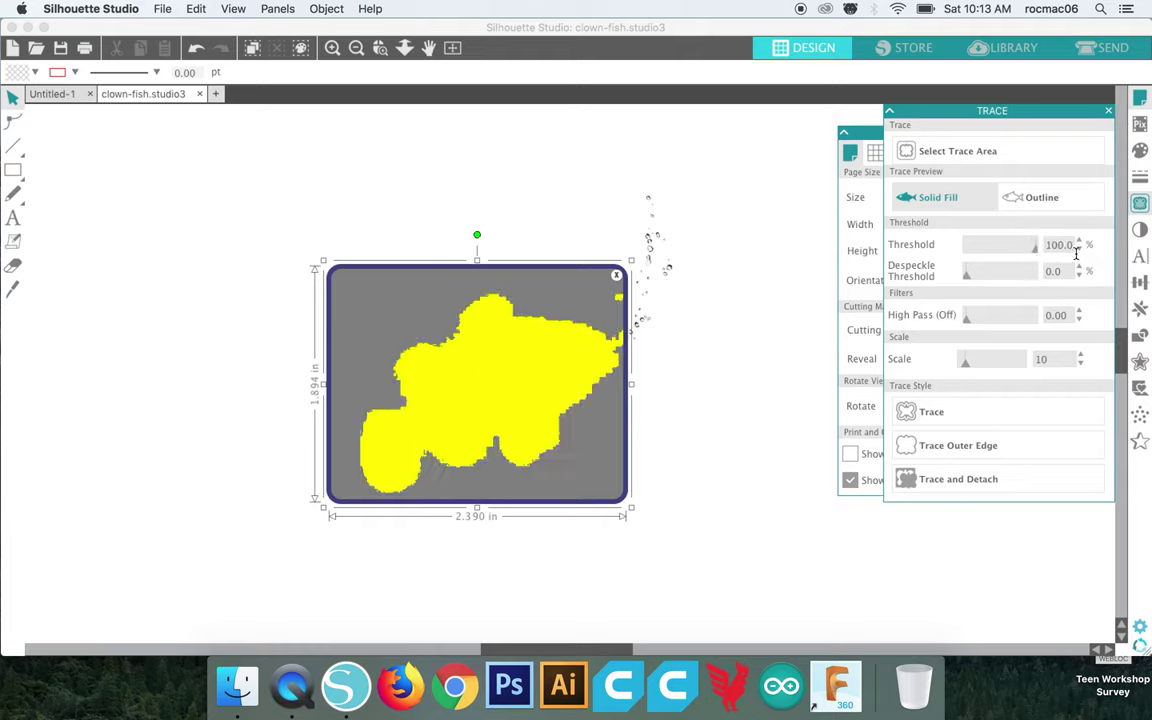
pyautogui.click(1078, 252)
pyautogui.click(1078, 246)
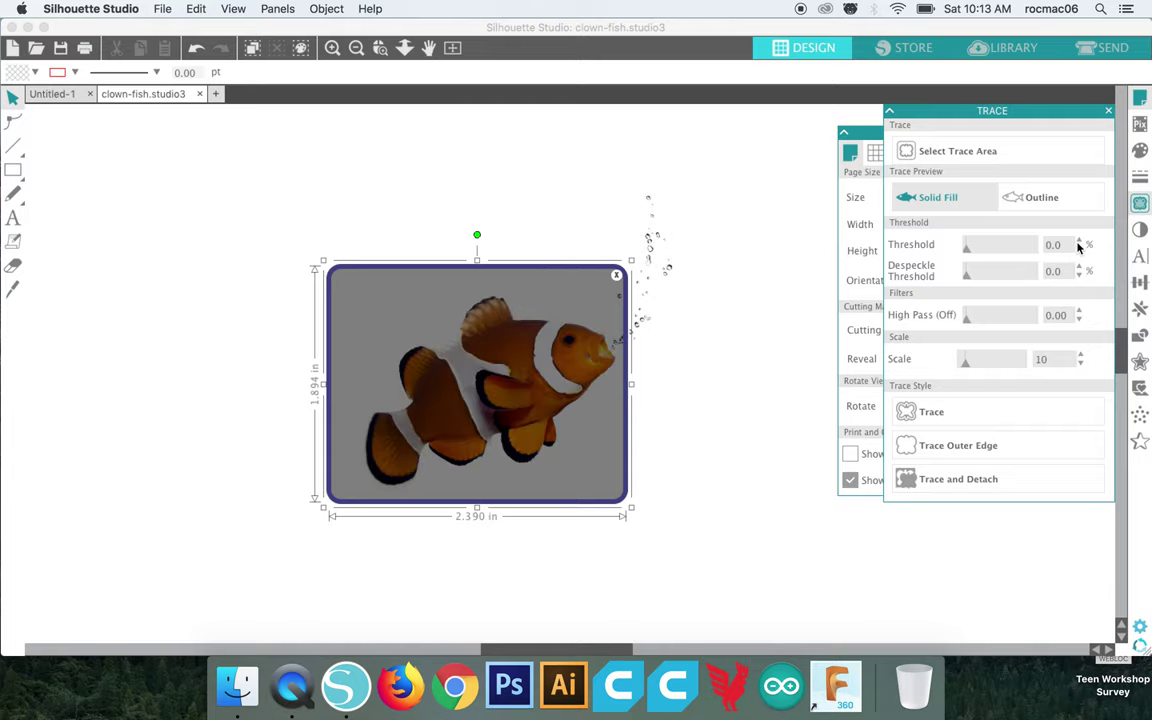
pyautogui.moveTo(970, 250); pyautogui.dragTo(1050, 256)
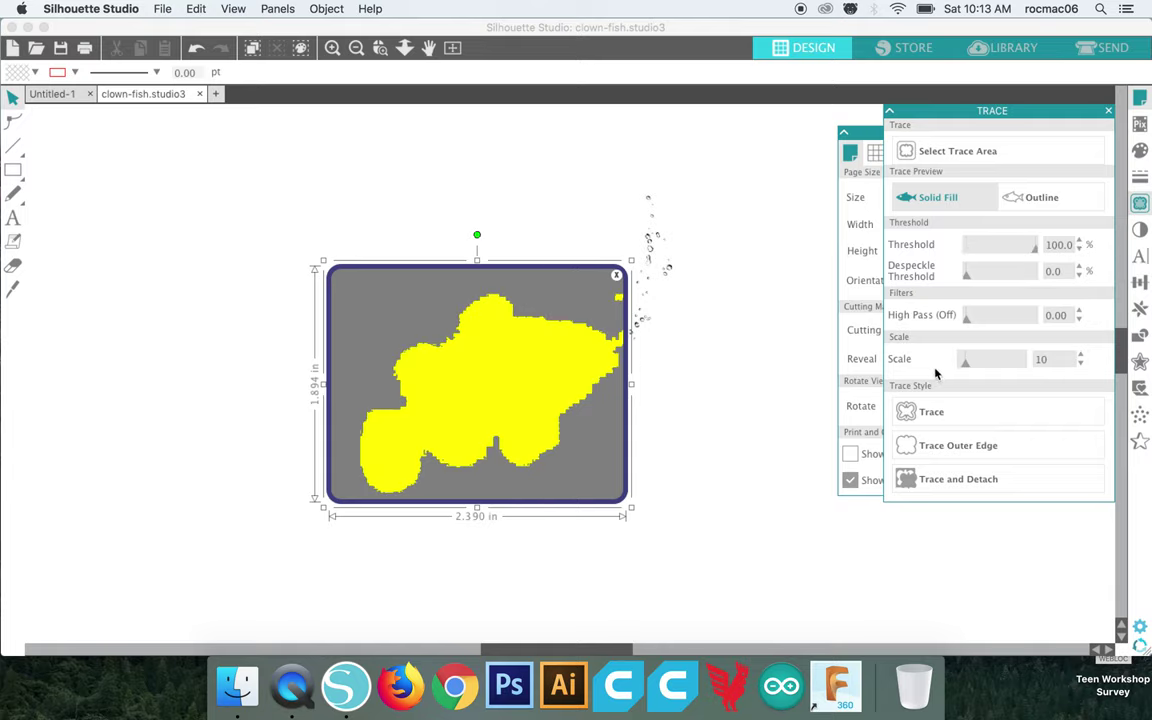
pyautogui.click(937, 445)
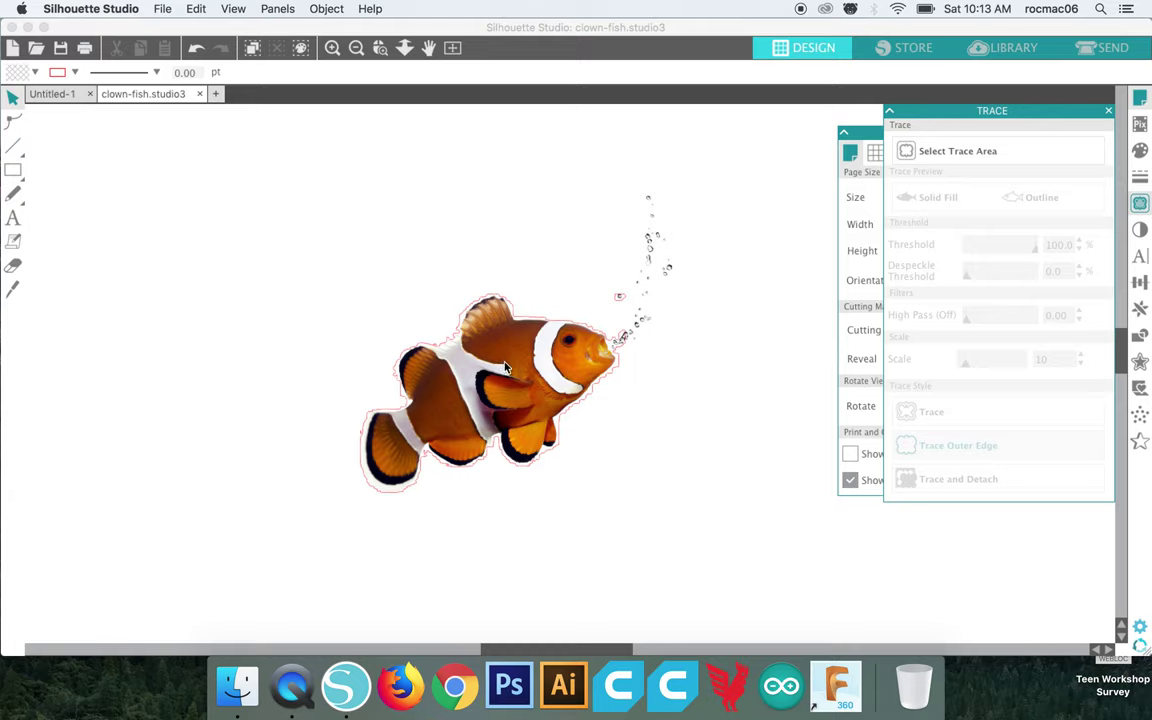
pyautogui.click(13, 120)
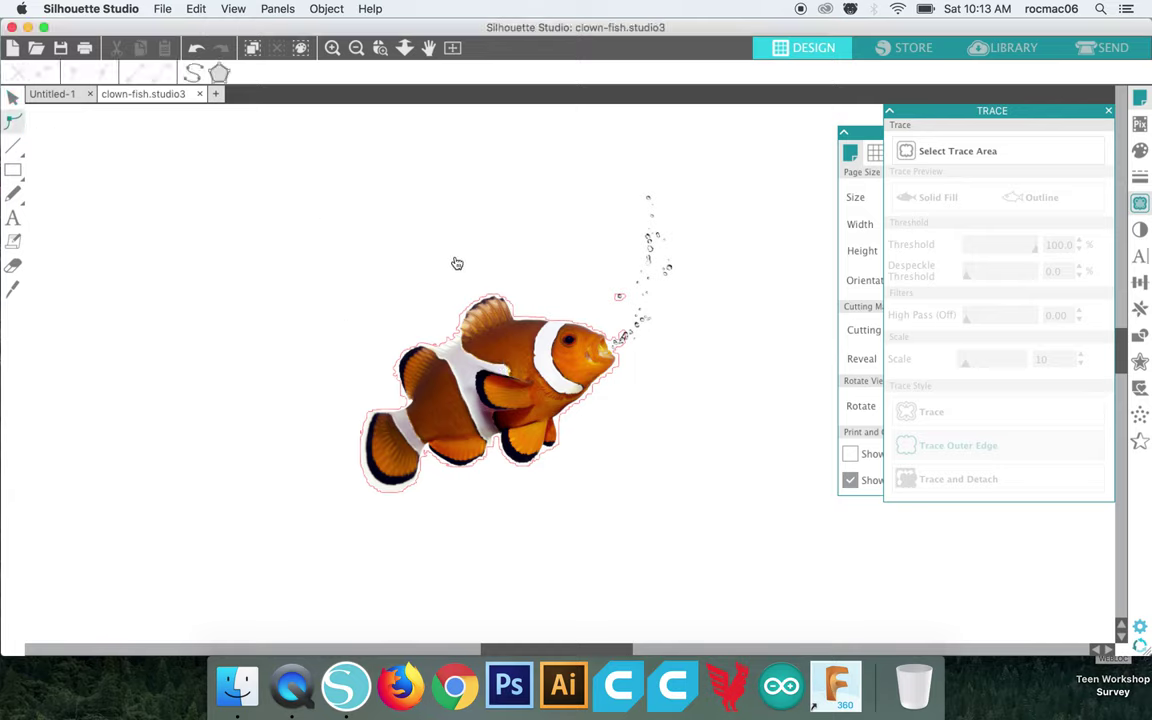
pyautogui.click(332, 47)
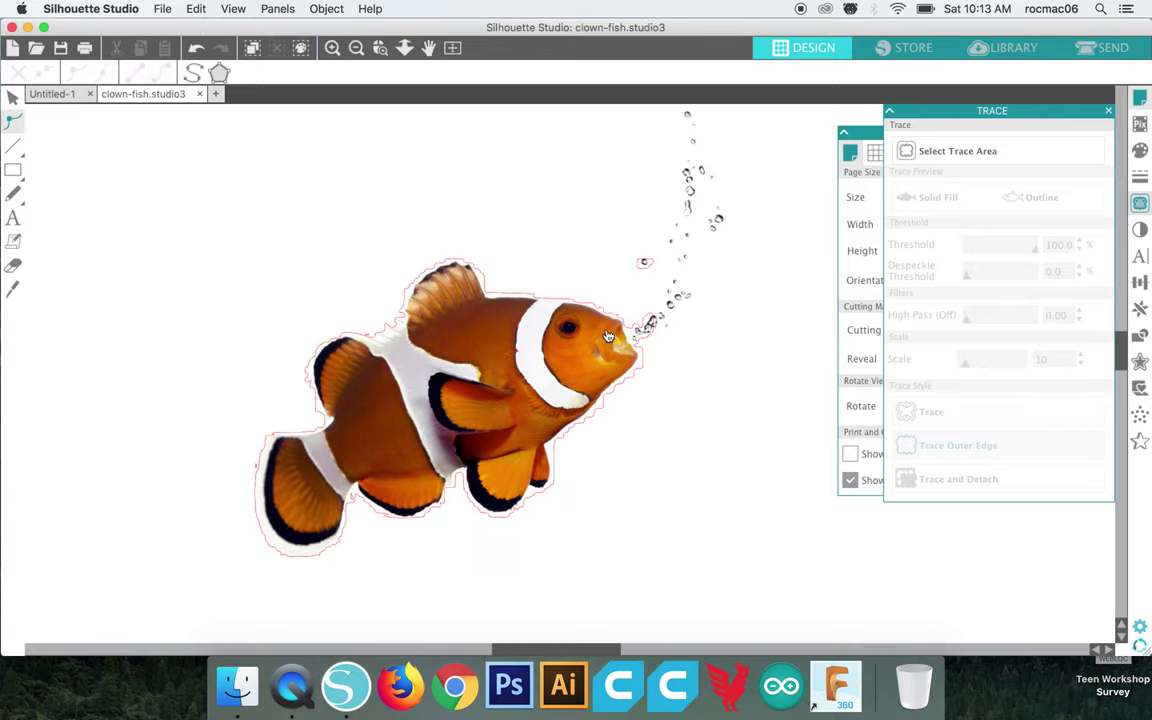
pyautogui.click(642, 263)
pyautogui.press('Escape')
pyautogui.click(643, 265)
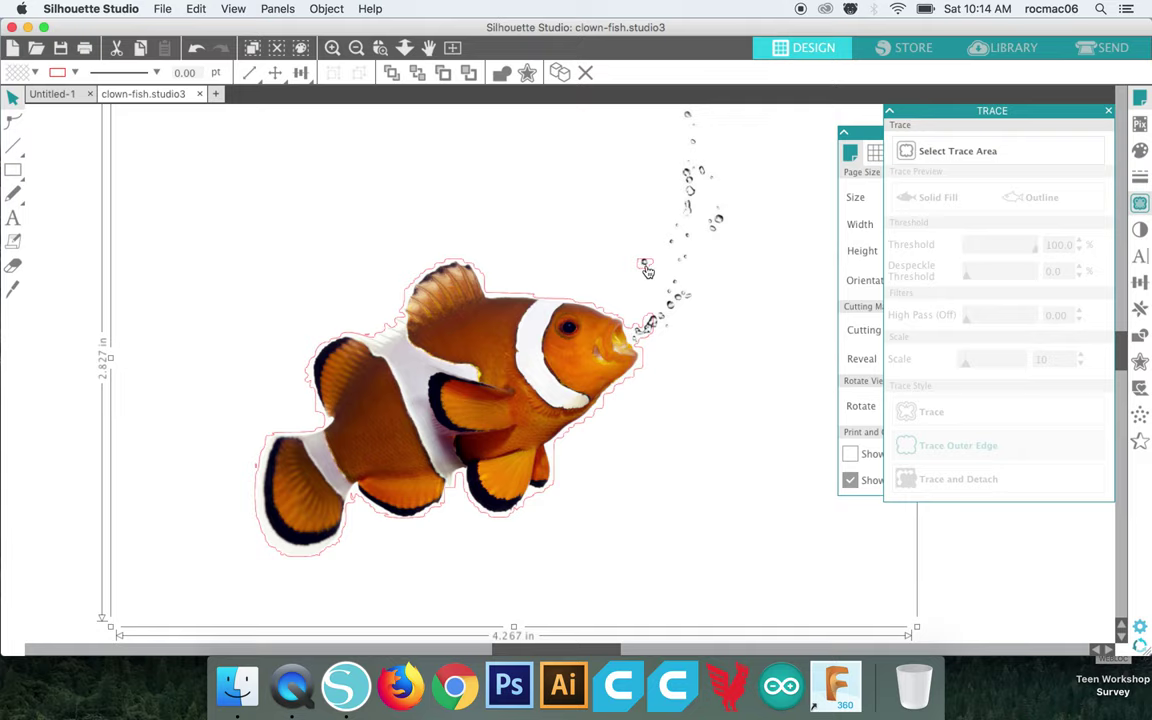
pyautogui.click(13, 119)
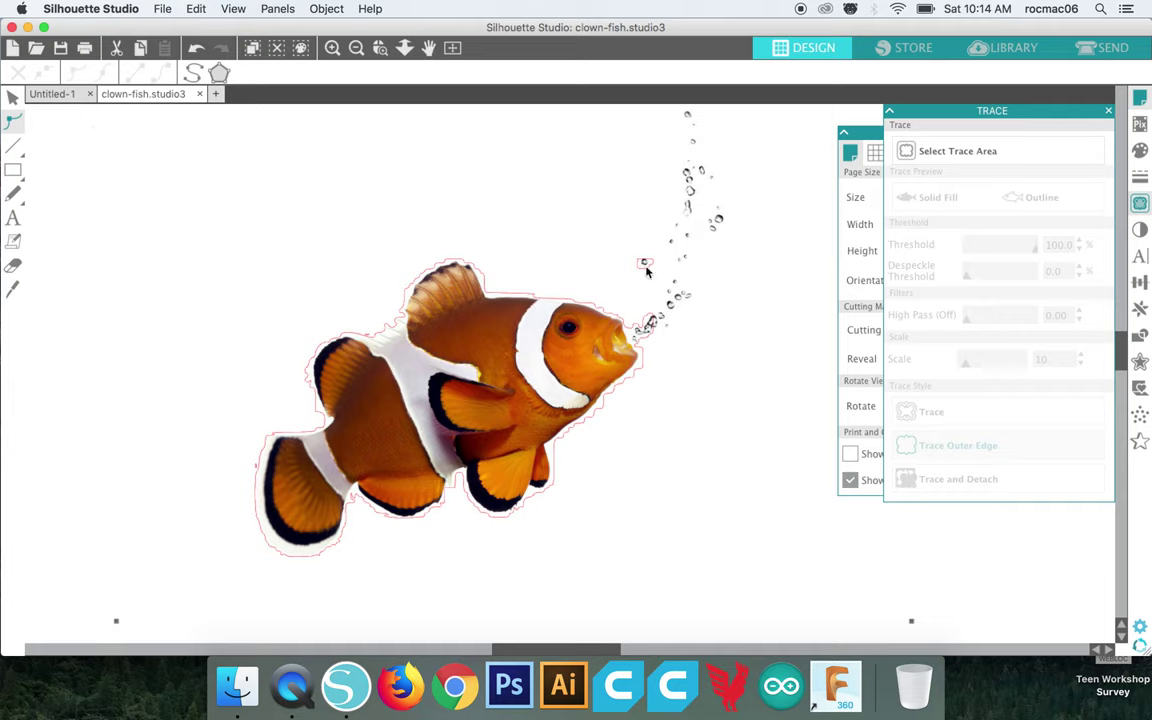
pyautogui.press('Escape')
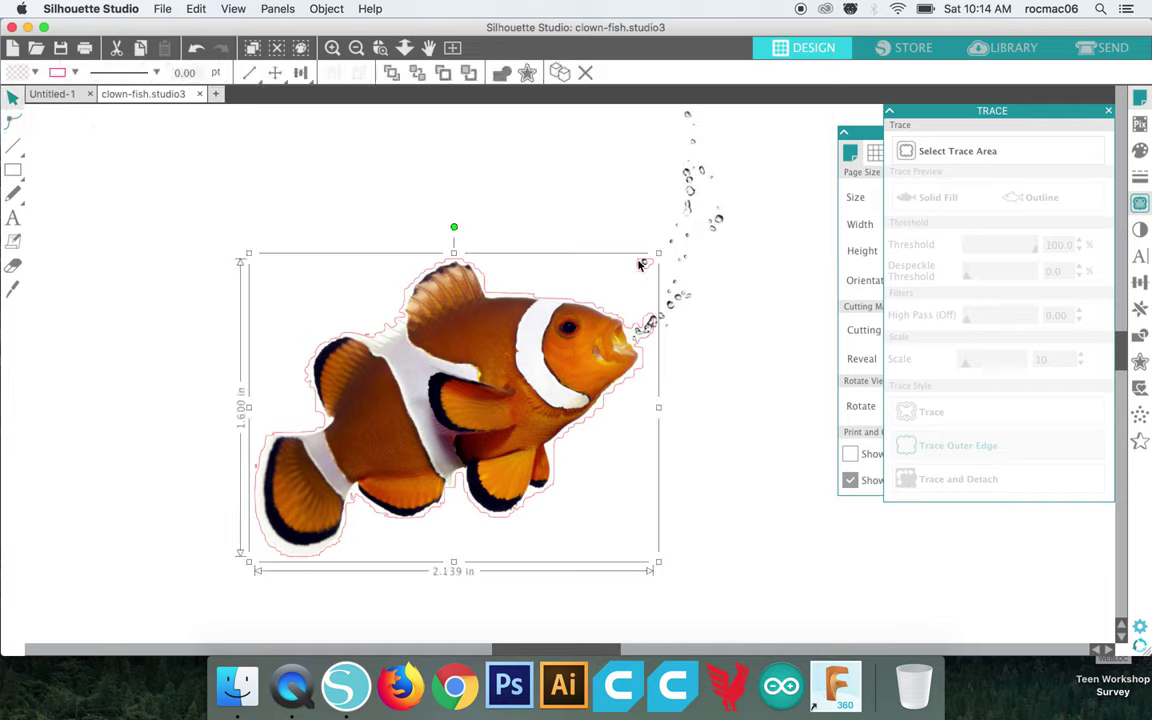
# - Open the traced outline for point editing and delete the stray loop around the isolated bubble above the mouth
pyautogui.doubleClick(640, 265)
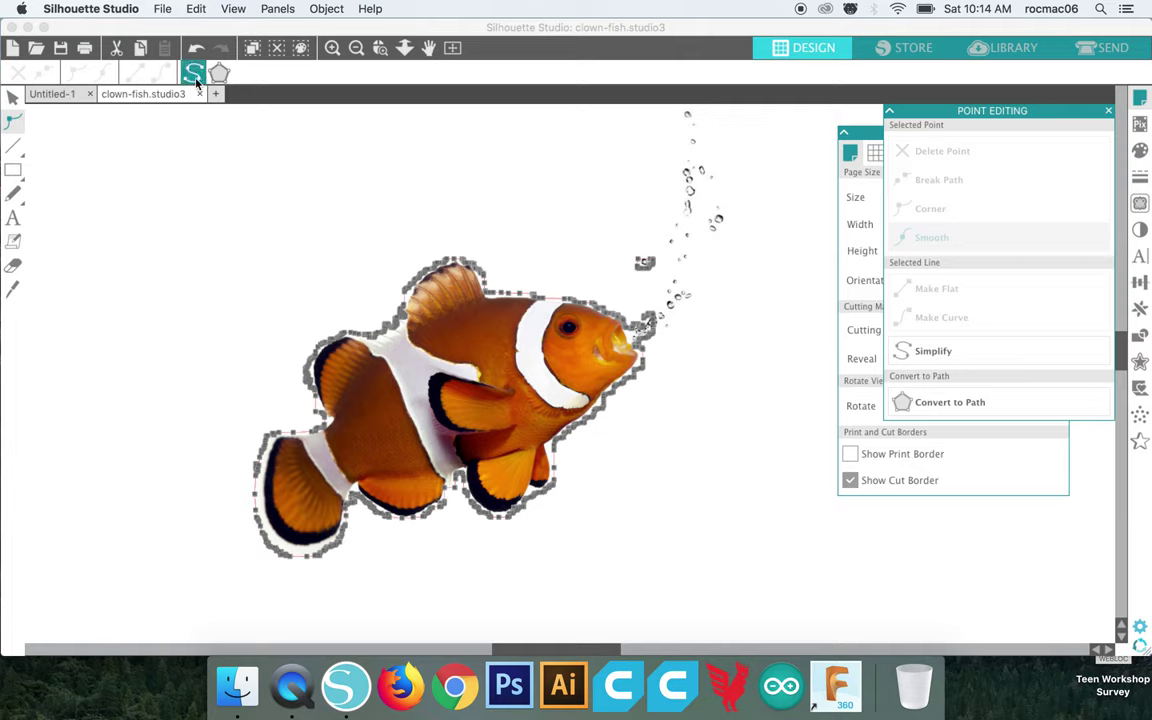
pyautogui.click(16, 117)
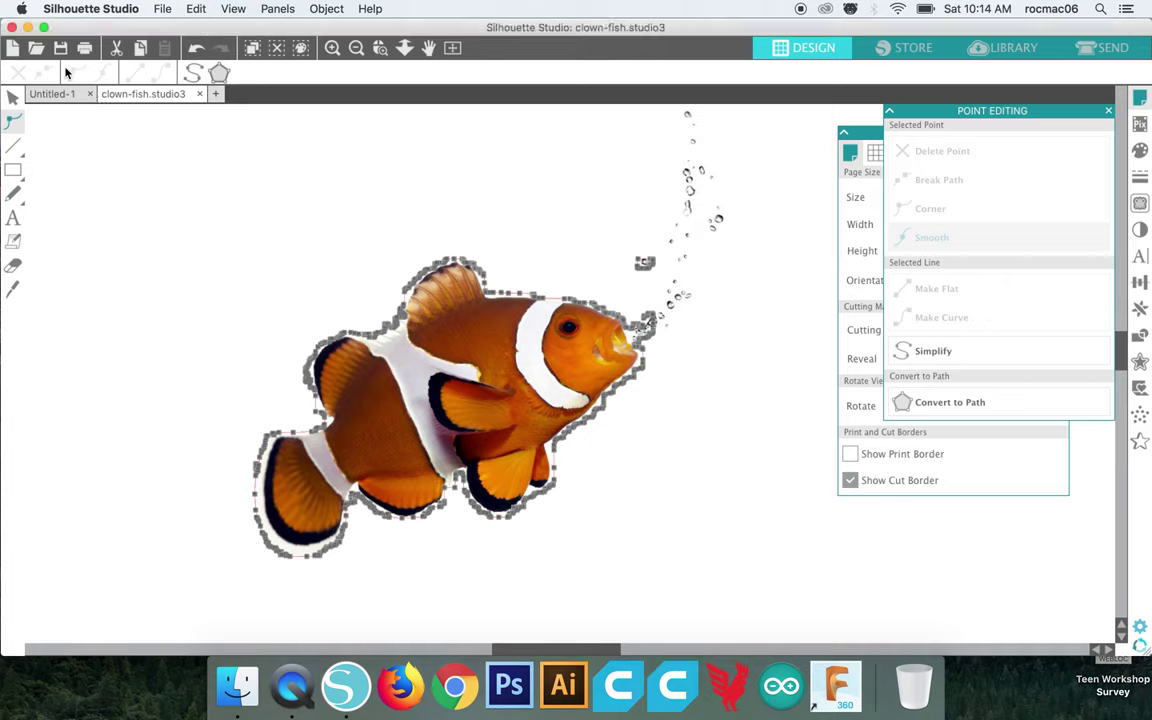
pyautogui.click(644, 263)
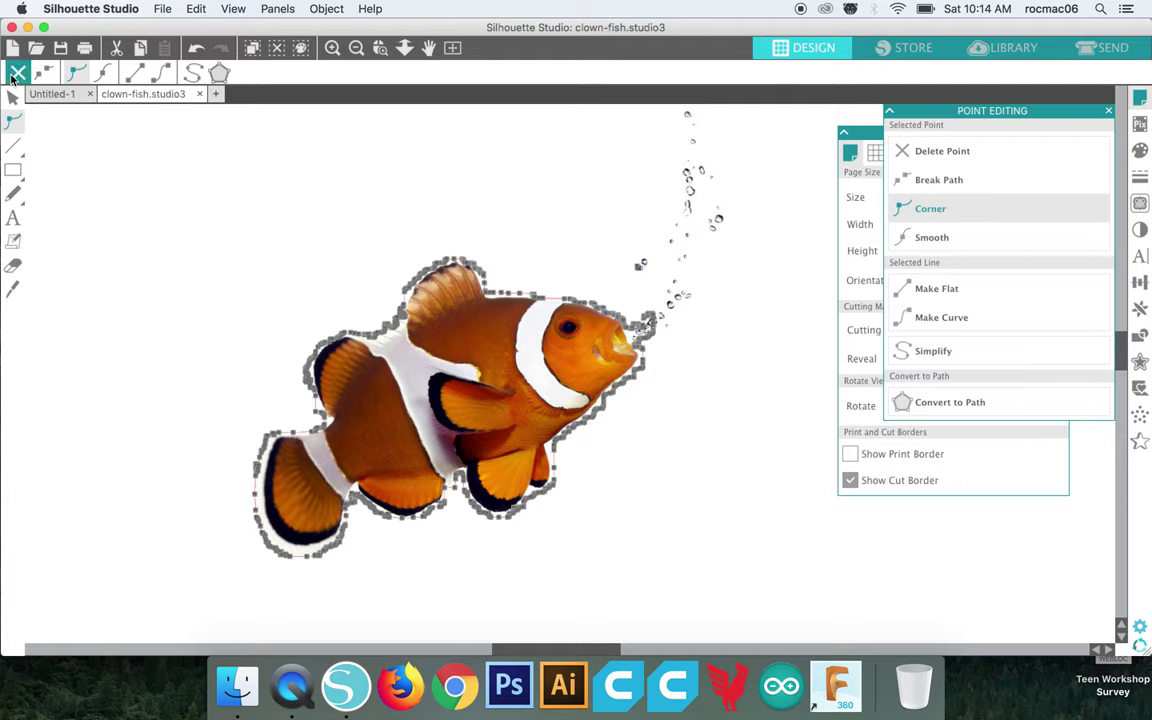
pyautogui.click(15, 75)
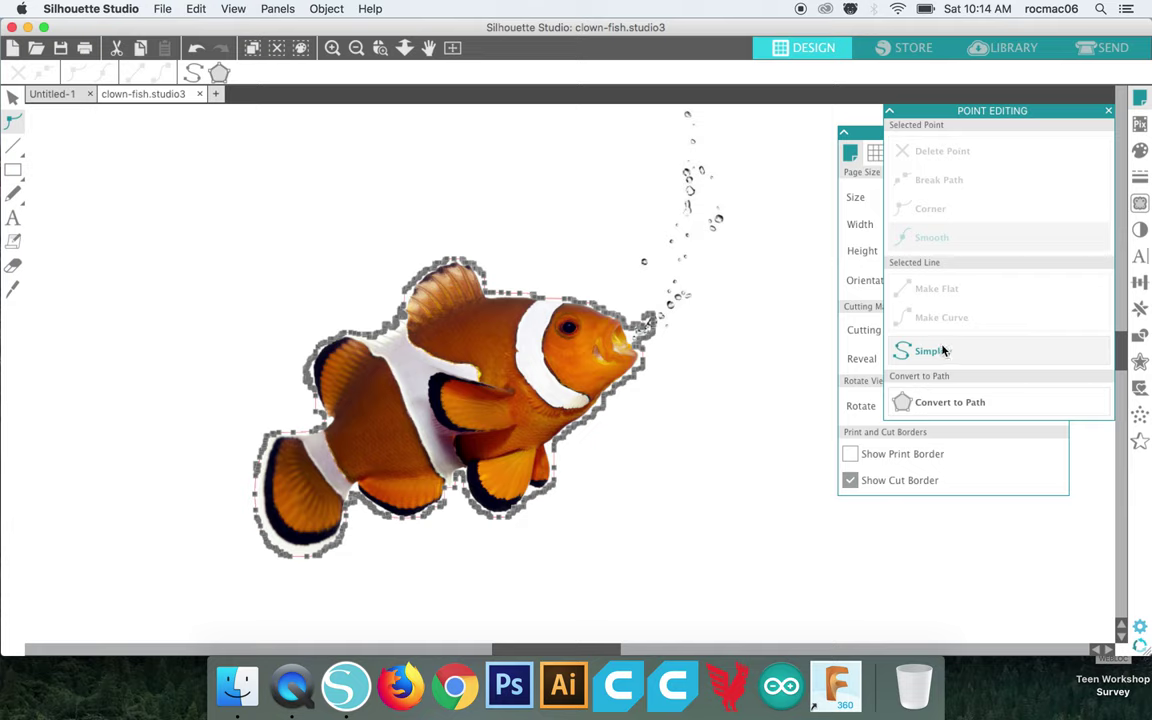
# - Reselect the traced fish outline and simplify its edit points
pyautogui.click(12, 94)
pyautogui.click(295, 248)
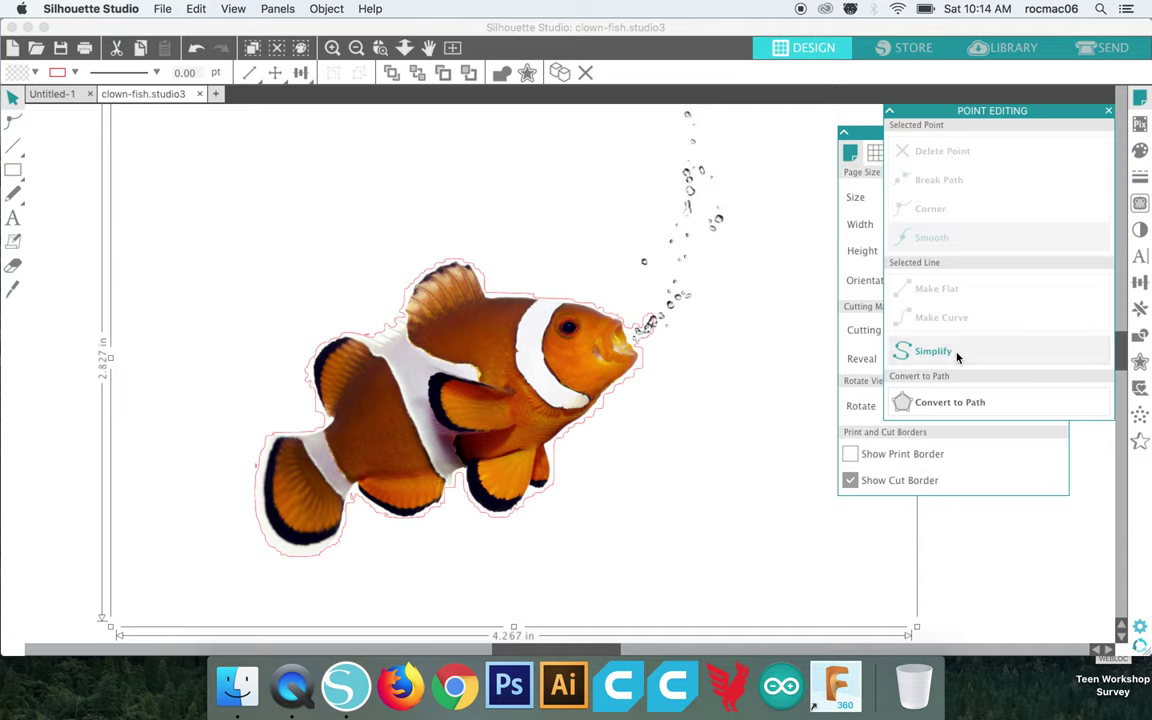
pyautogui.click(418, 281)
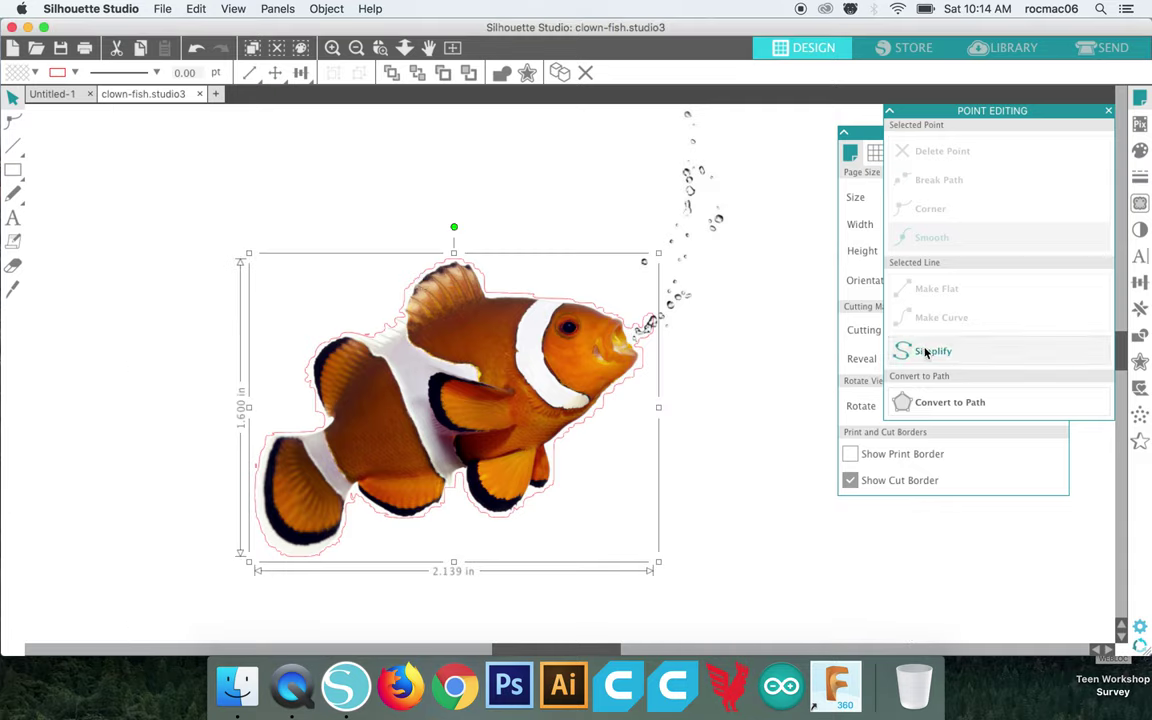
pyautogui.click(13, 120)
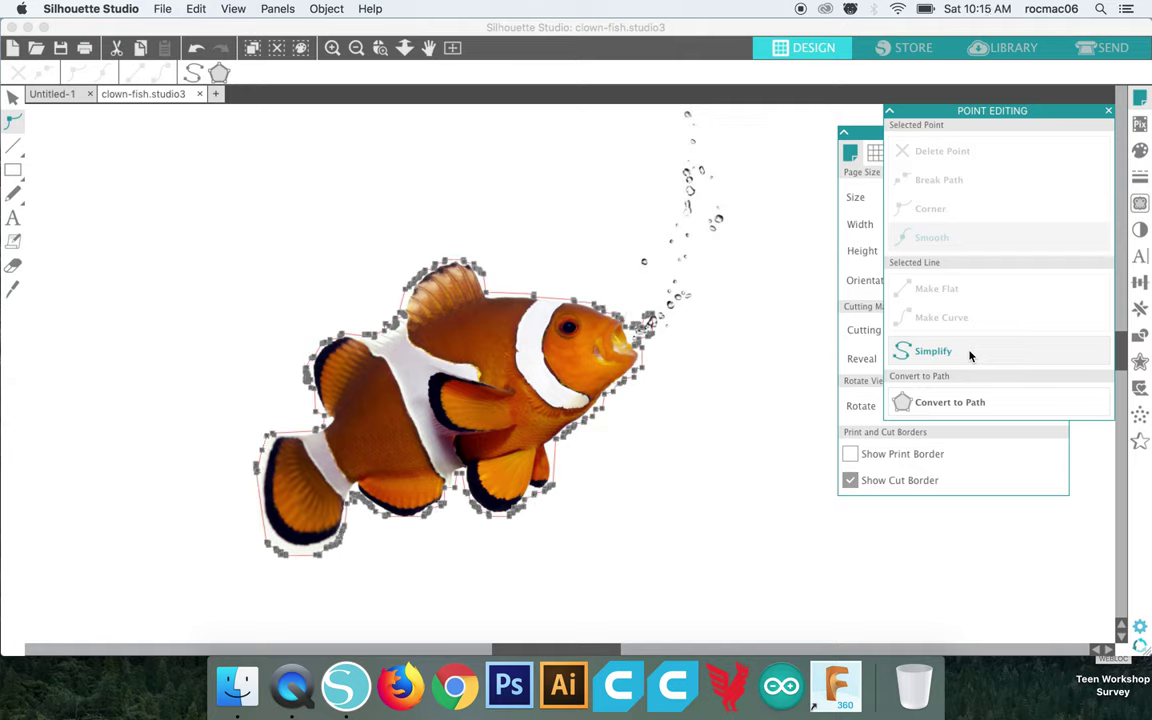
# - Delete the outline points surrounding the bubbles in front of the fish's mouth and finish point editing
pyautogui.click(12, 96)
pyautogui.click(15, 122)
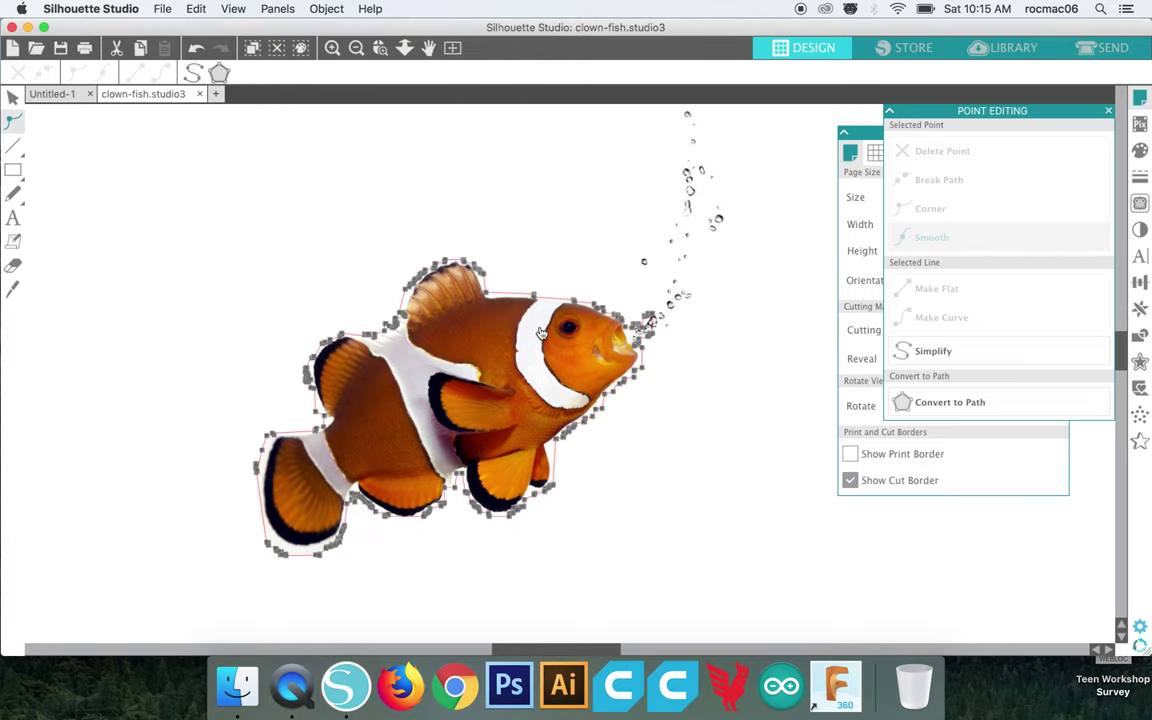
pyautogui.click(591, 284)
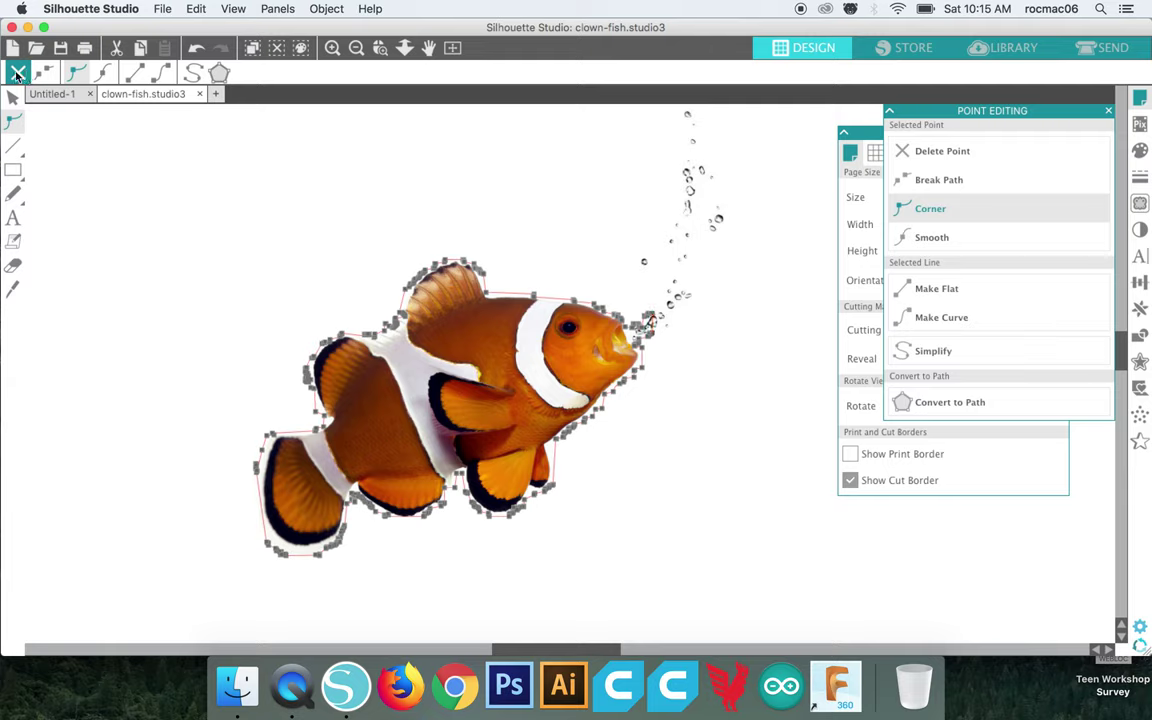
pyautogui.click(17, 73)
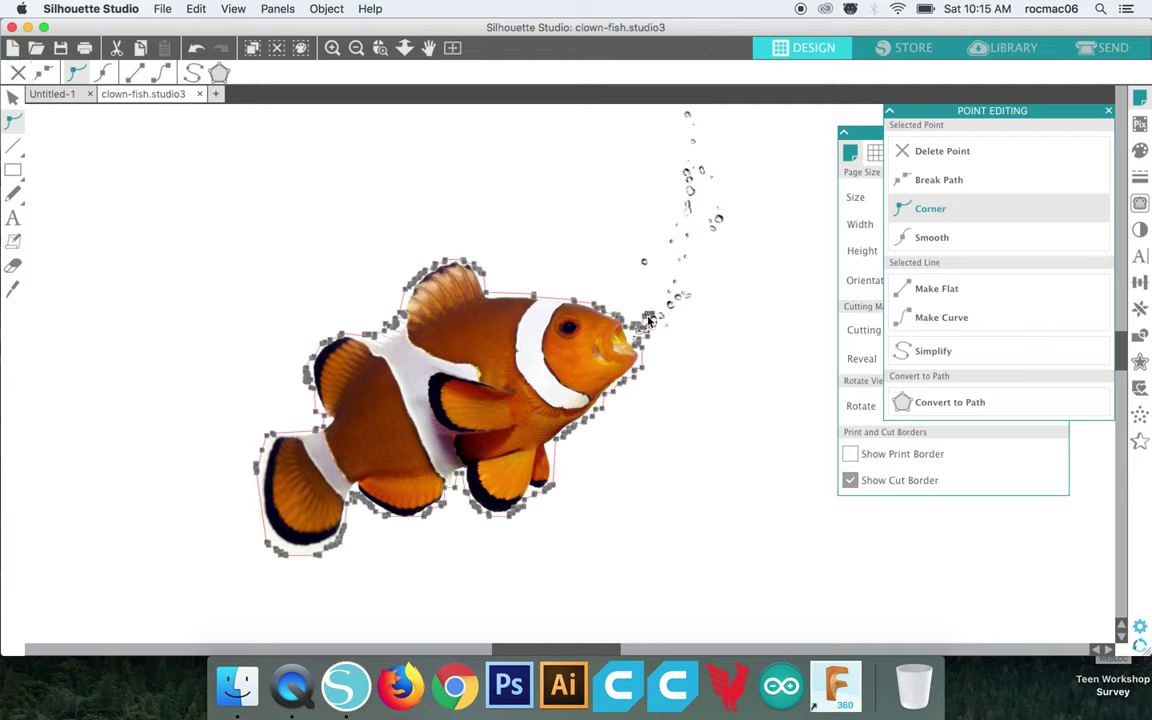
pyautogui.click(17, 73)
pyautogui.click(15, 75)
pyautogui.click(19, 72)
pyautogui.click(17, 73)
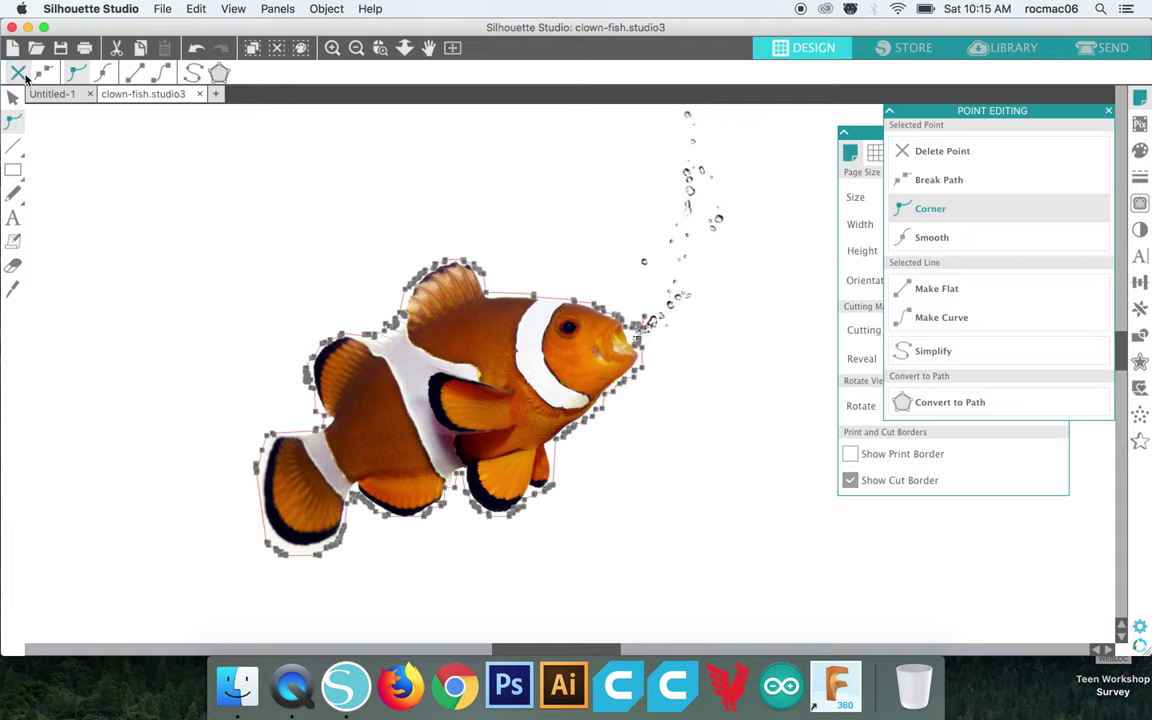
pyautogui.doubleClick(644, 324)
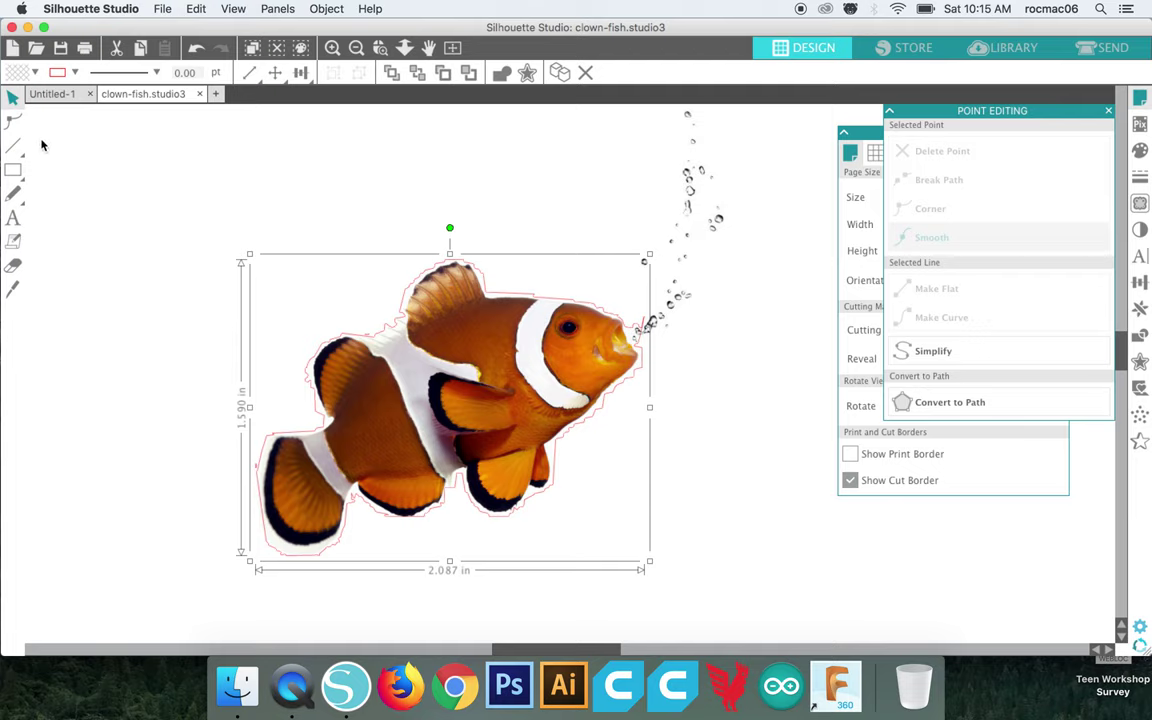
# - Reopen the fish outline for point editing and delete another surplus point beside the mouth
pyautogui.click(13, 119)
pyautogui.click(584, 292)
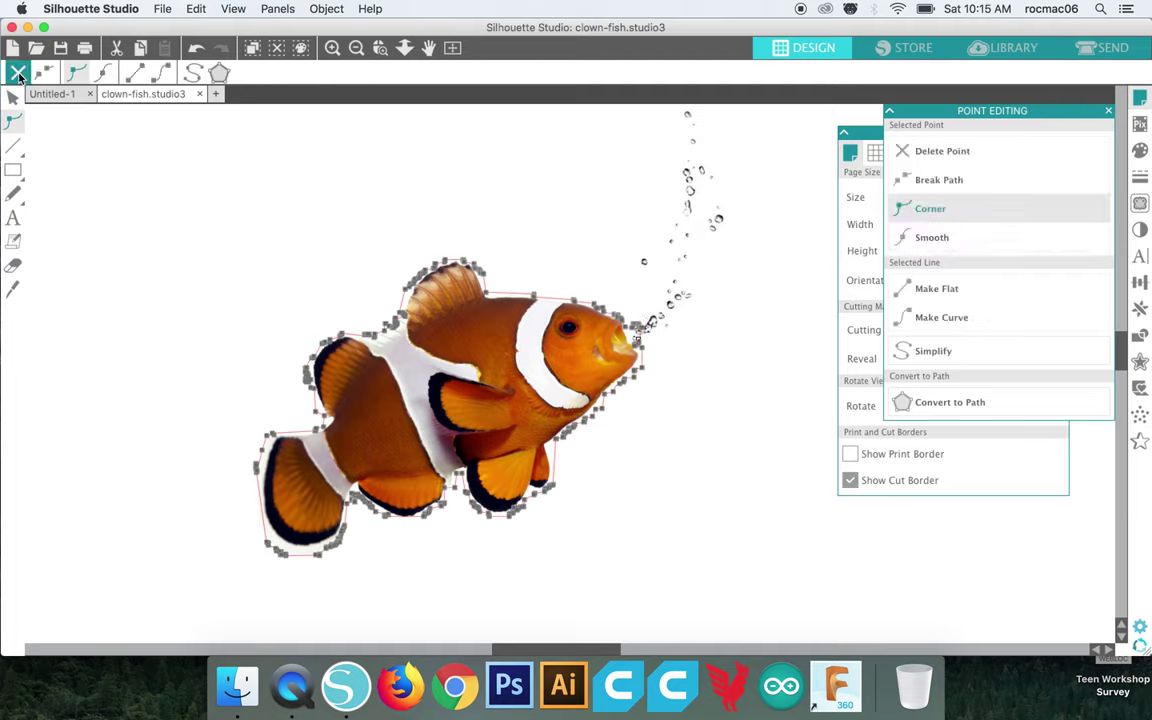
pyautogui.click(18, 74)
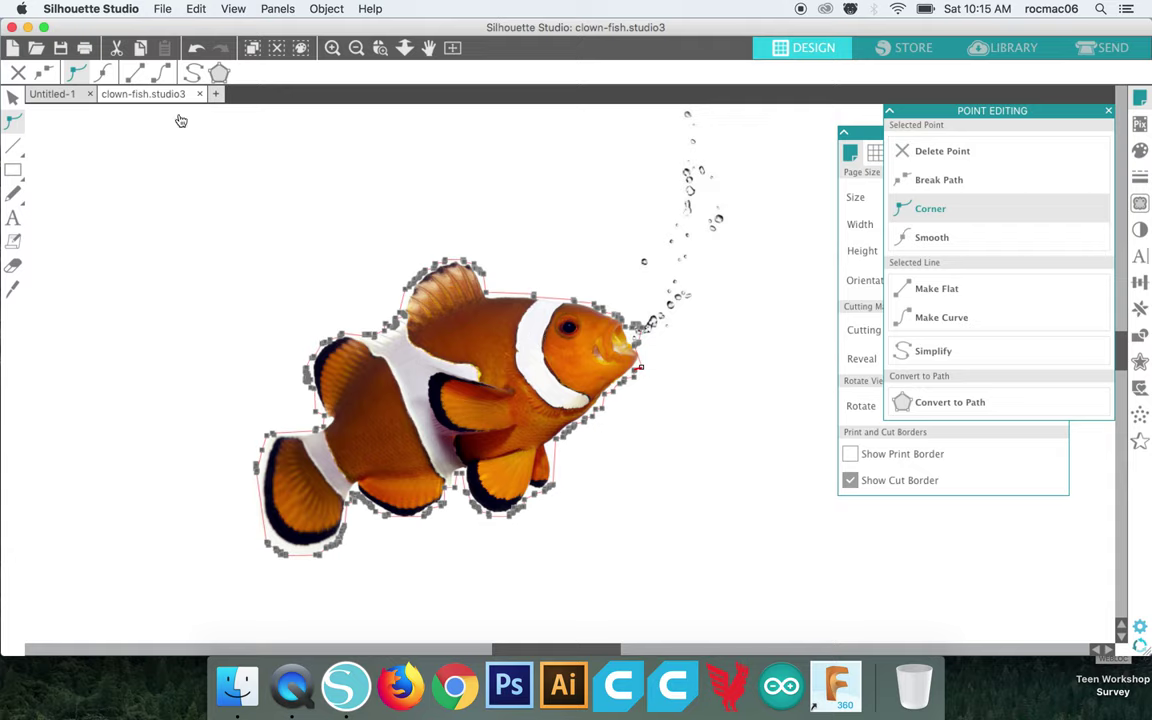
# - Undo the last point deletion beside the fish's lower lip
pyautogui.press('z')
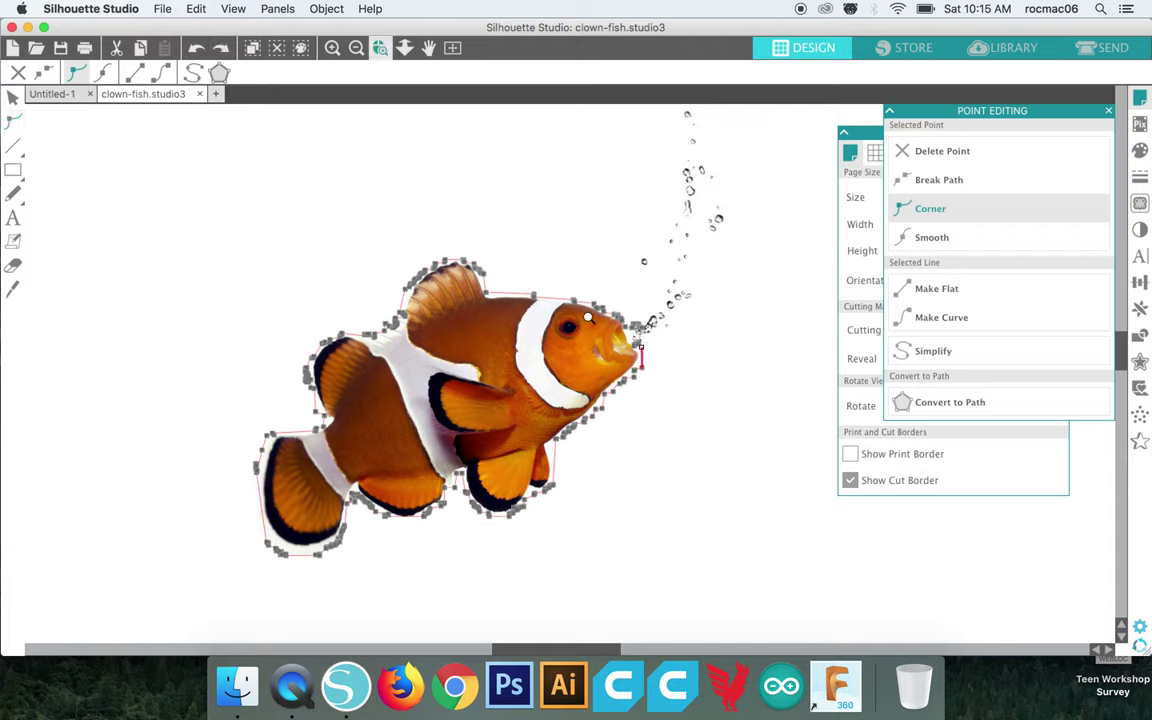
pyautogui.click(20, 74)
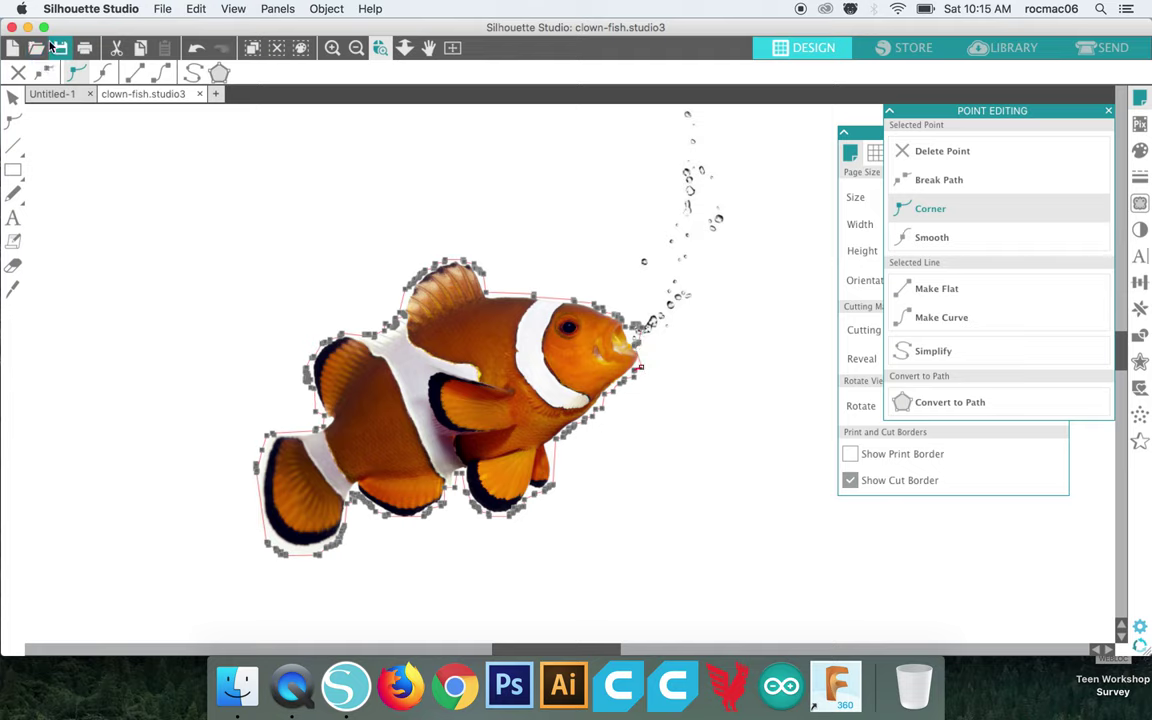
pyautogui.click(190, 9)
pyautogui.click(238, 28)
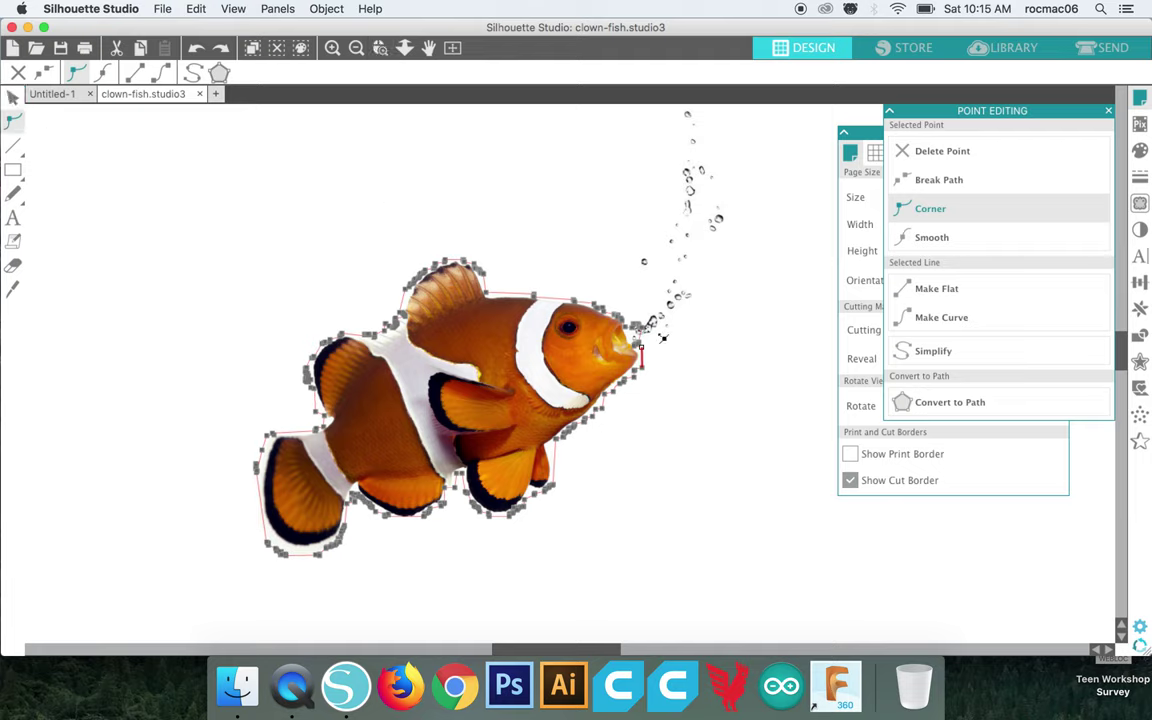
# - Delete the outline points arching over the bubbles in front of the fish's mouth
pyautogui.click(578, 318)
pyautogui.click(334, 48)
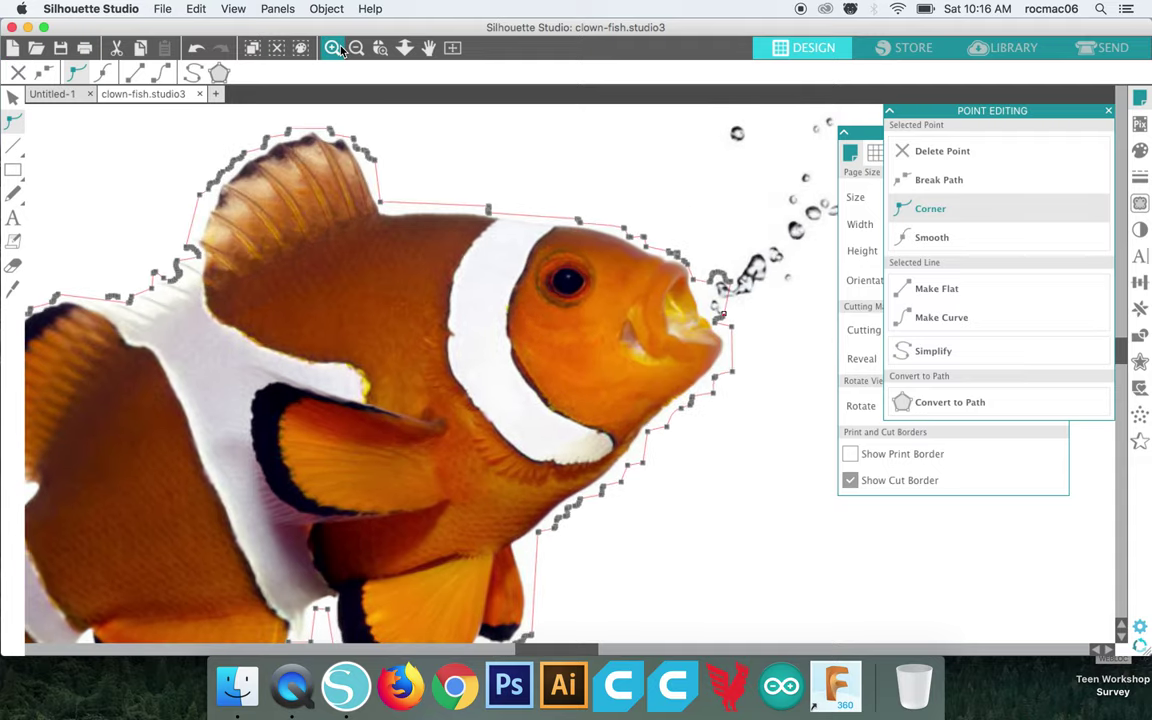
pyautogui.click(334, 48)
pyautogui.click(334, 48)
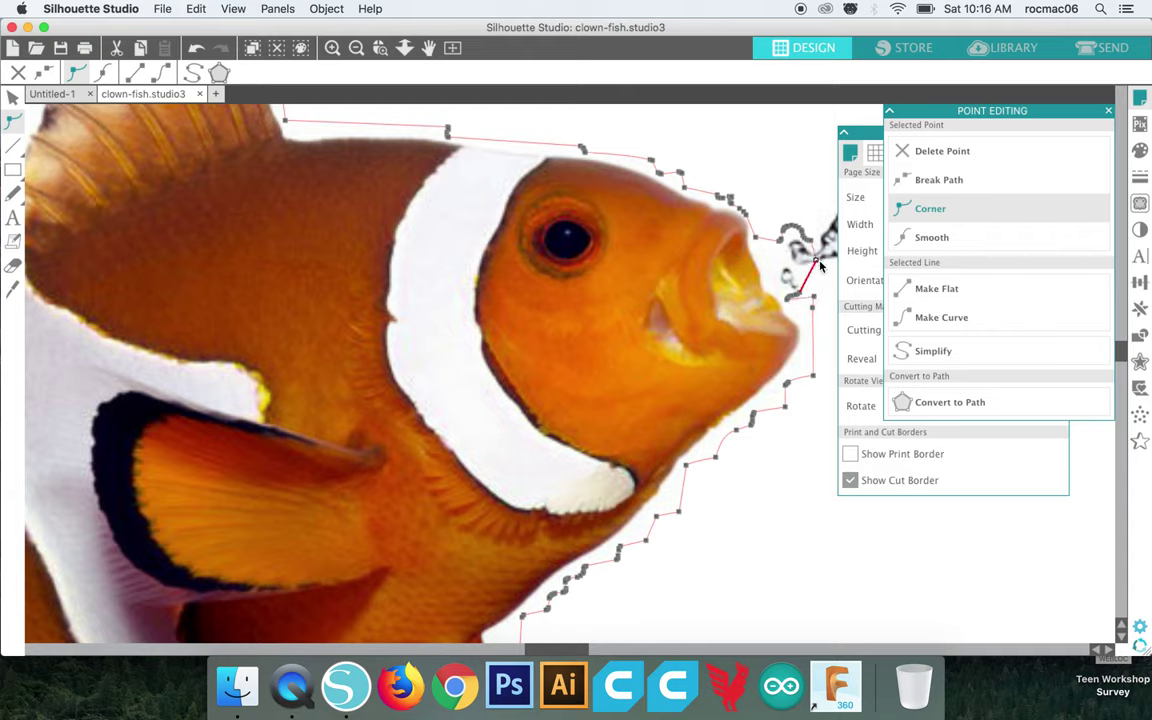
pyautogui.click(798, 294)
pyautogui.moveTo(798, 294); pyautogui.dragTo(788, 263)
pyautogui.click(17, 76)
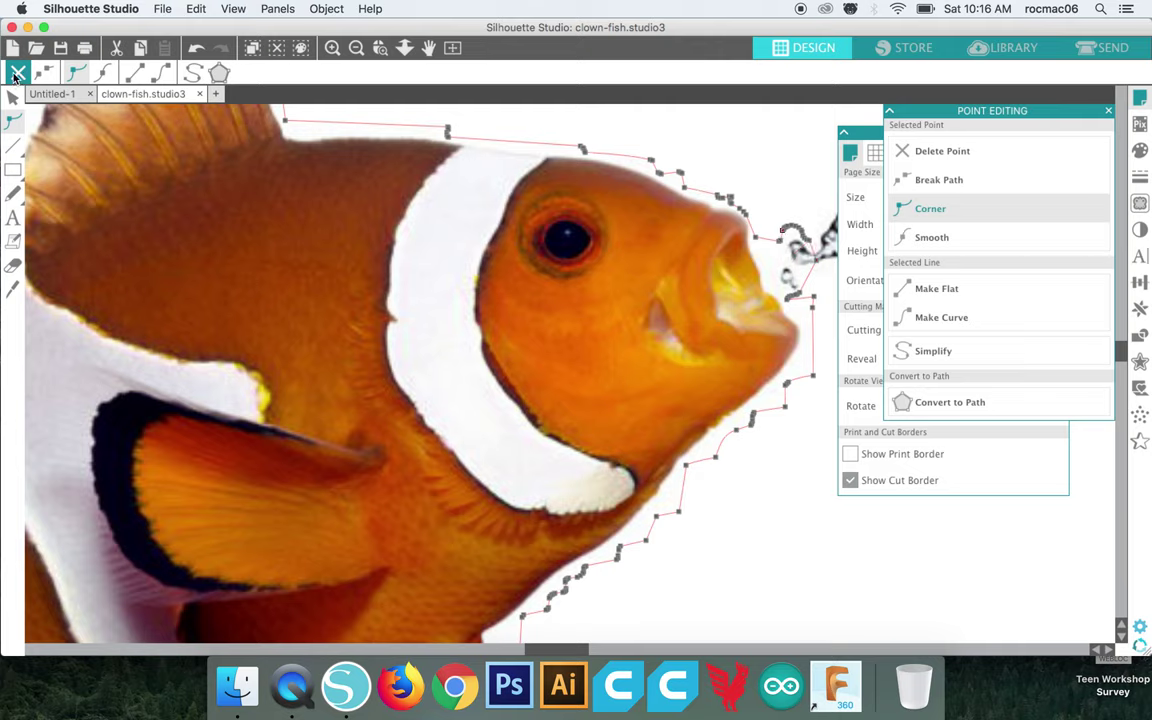
pyautogui.click(14, 76)
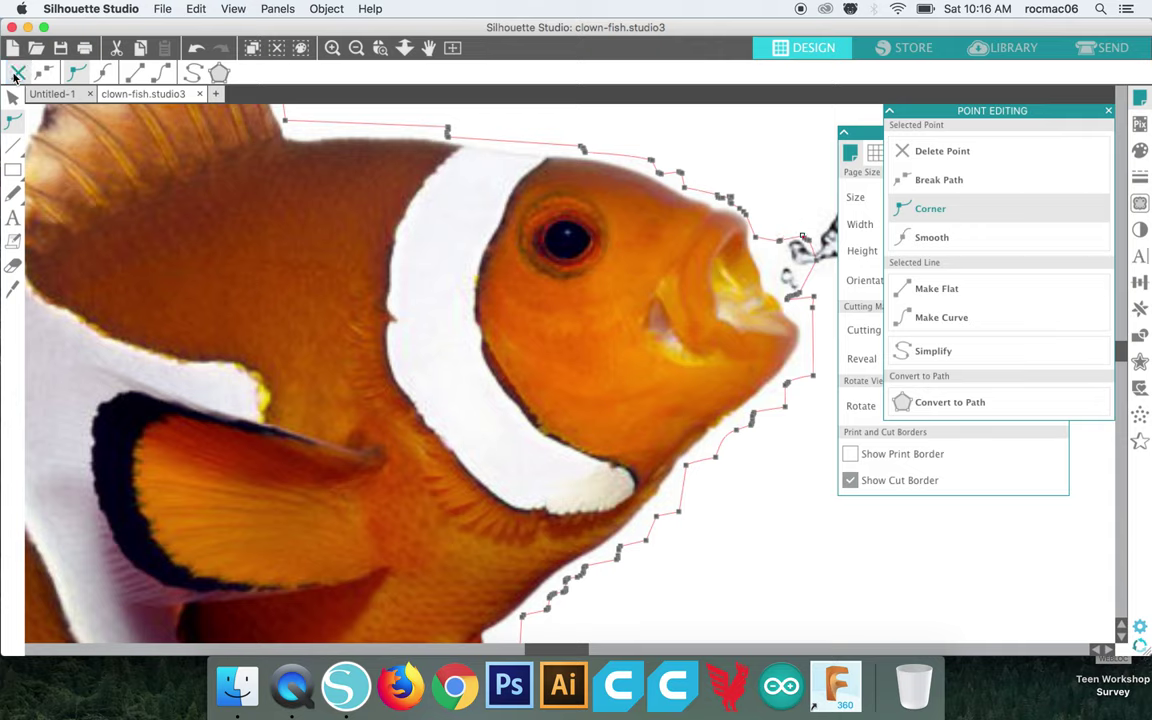
pyautogui.click(14, 76)
pyautogui.click(14, 76)
pyautogui.click(14, 76)
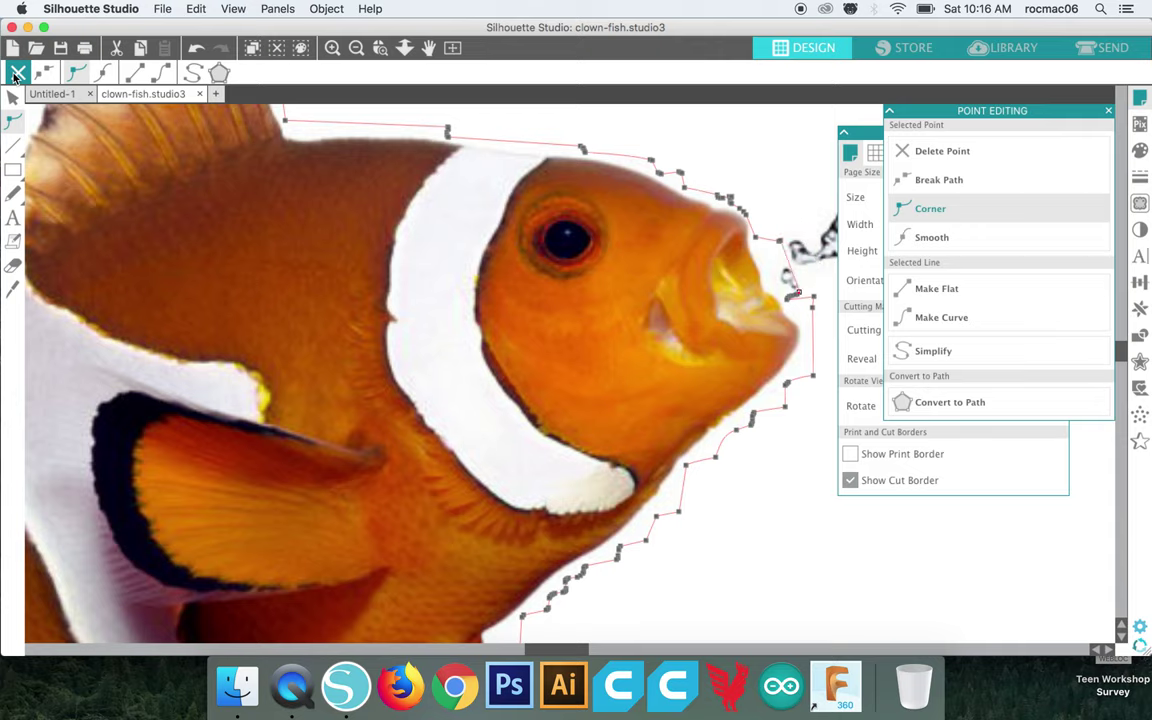
# - Delete the remaining cluster of outline points beside the lower lip and finish point editing
pyautogui.click(14, 76)
pyautogui.click(14, 76)
pyautogui.click(14, 76)
pyautogui.click(14, 76)
pyautogui.click(14, 76)
pyautogui.click(14, 76)
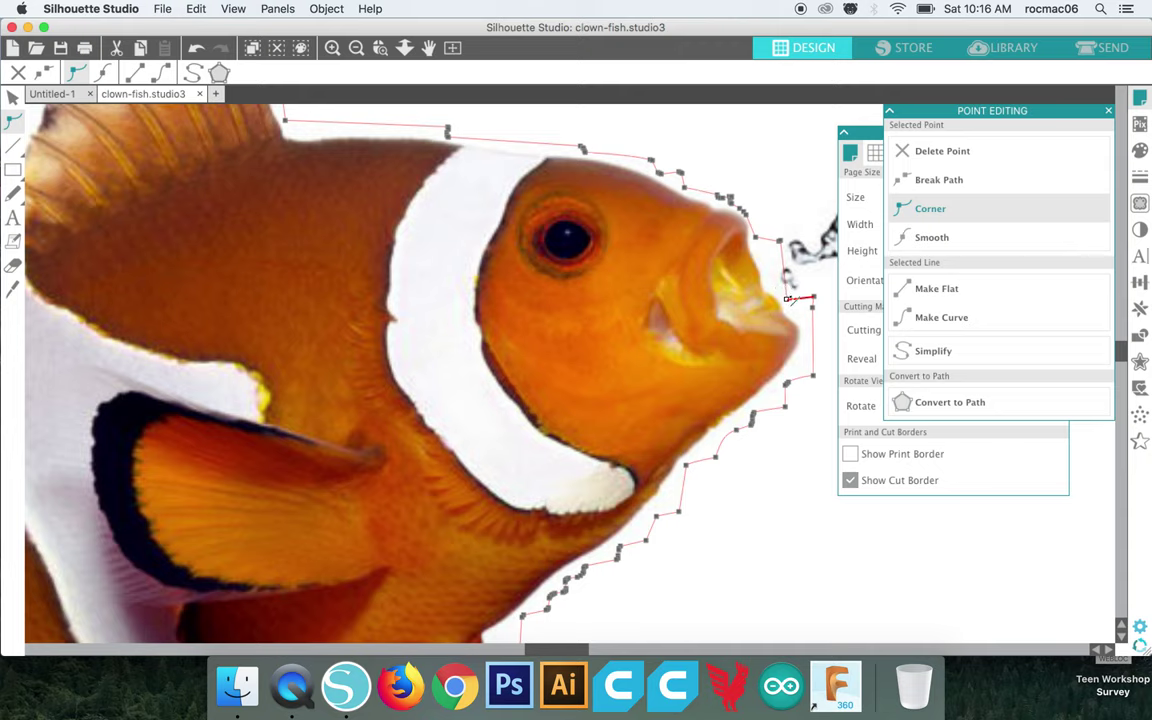
pyautogui.click(13, 96)
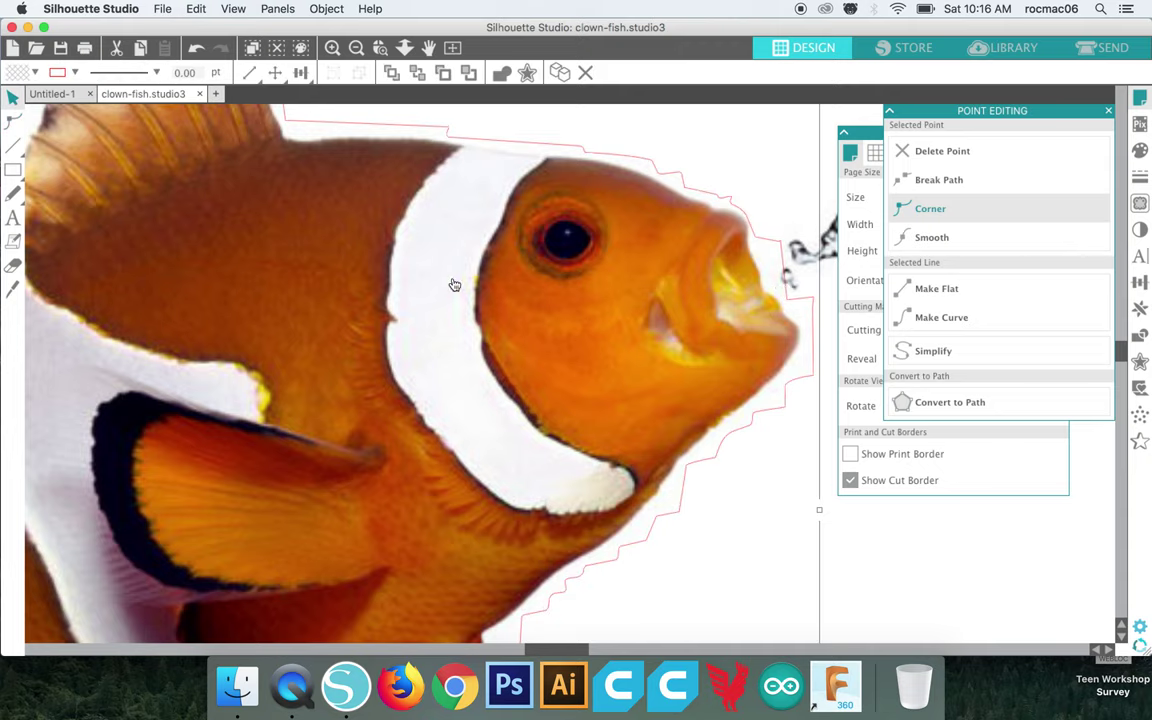
pyautogui.click(789, 304)
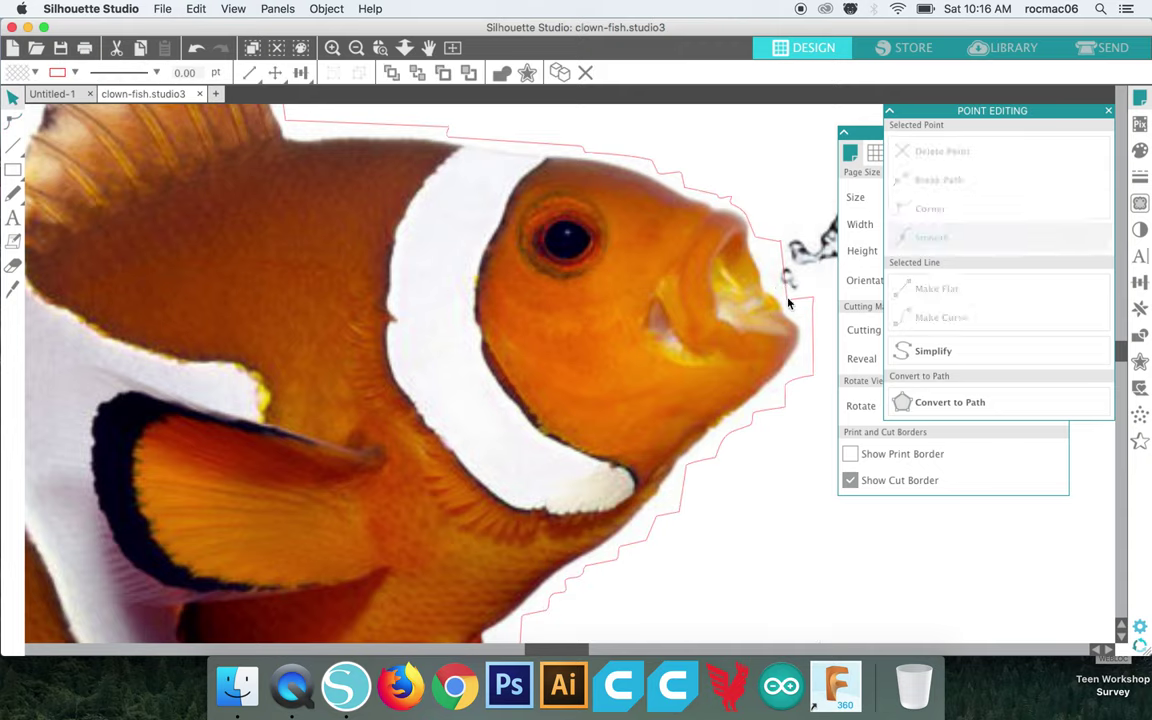
pyautogui.click(787, 290)
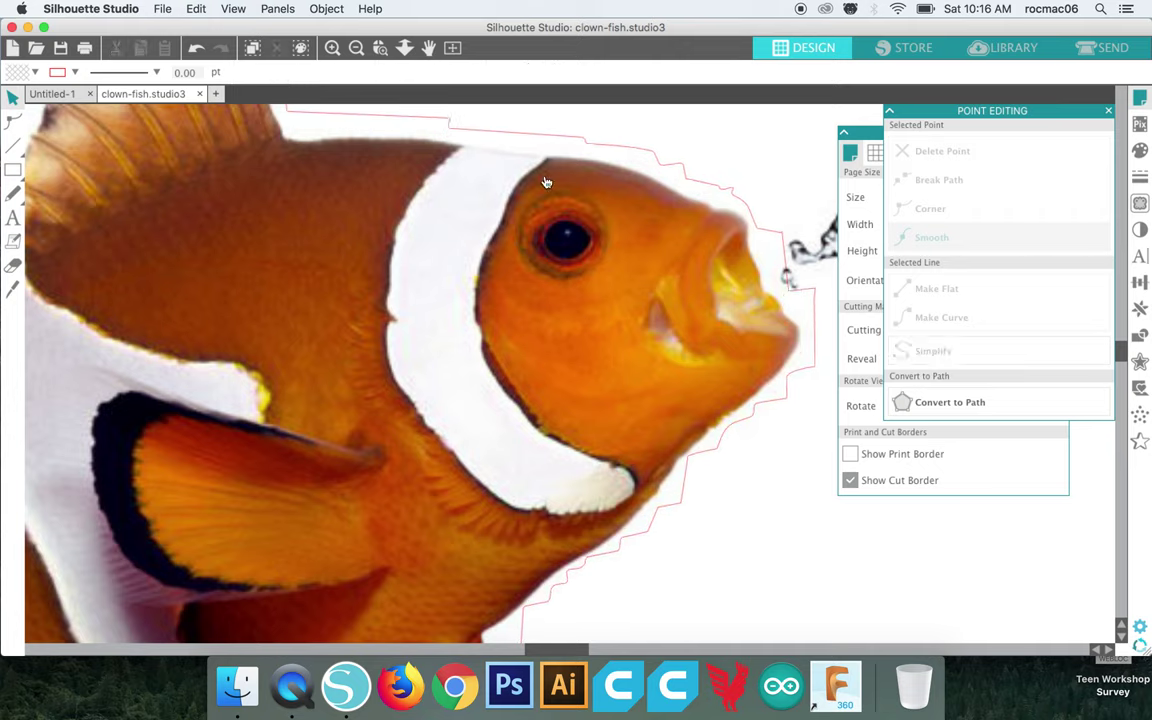
pyautogui.click(196, 9)
pyautogui.click(210, 32)
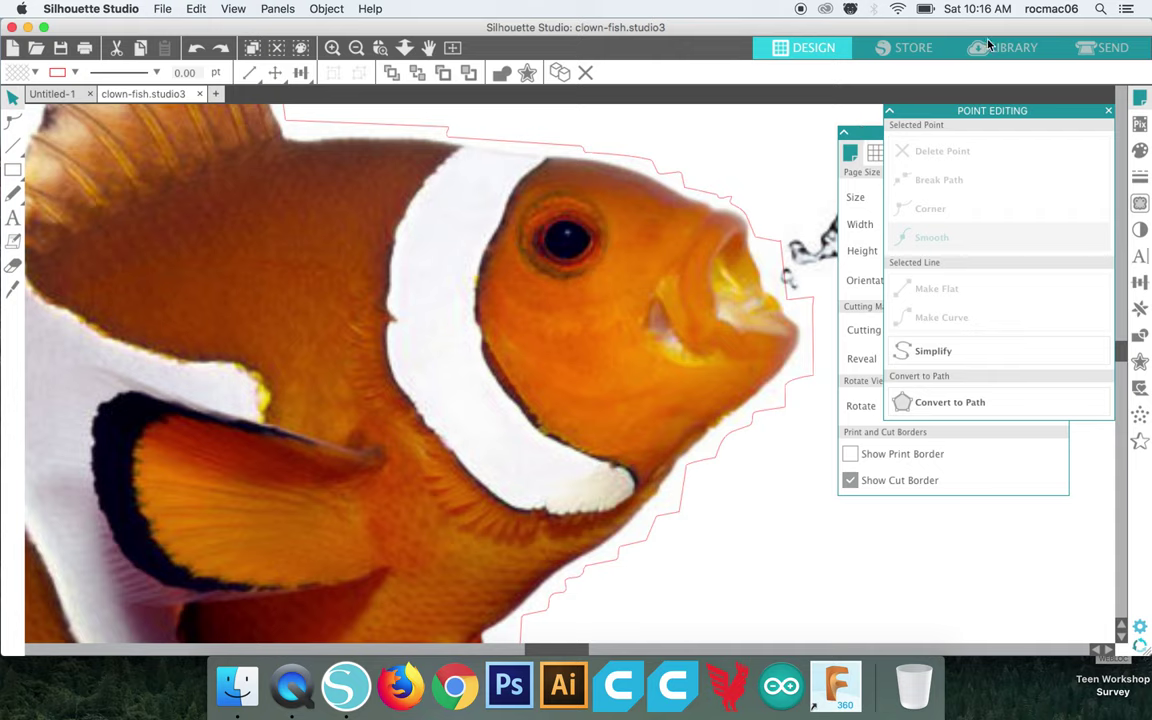
# - Open the Offset options and start a 0.125 in offset of the fish outline
pyautogui.click(881, 147)
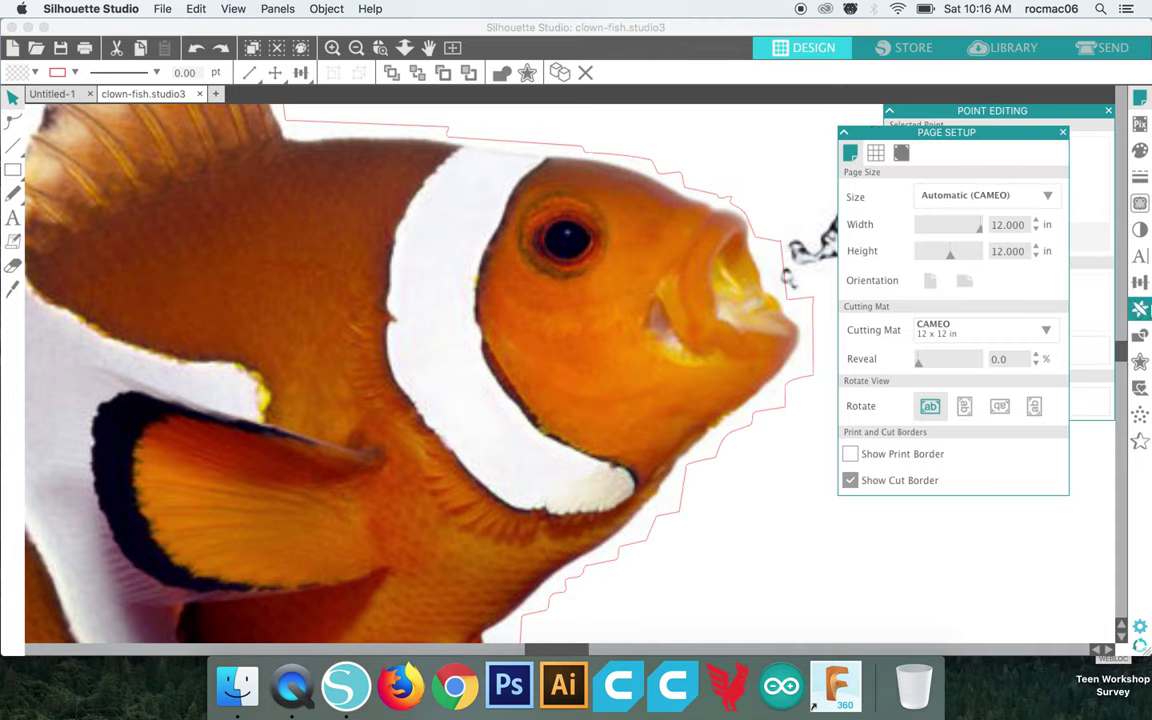
pyautogui.click(1138, 363)
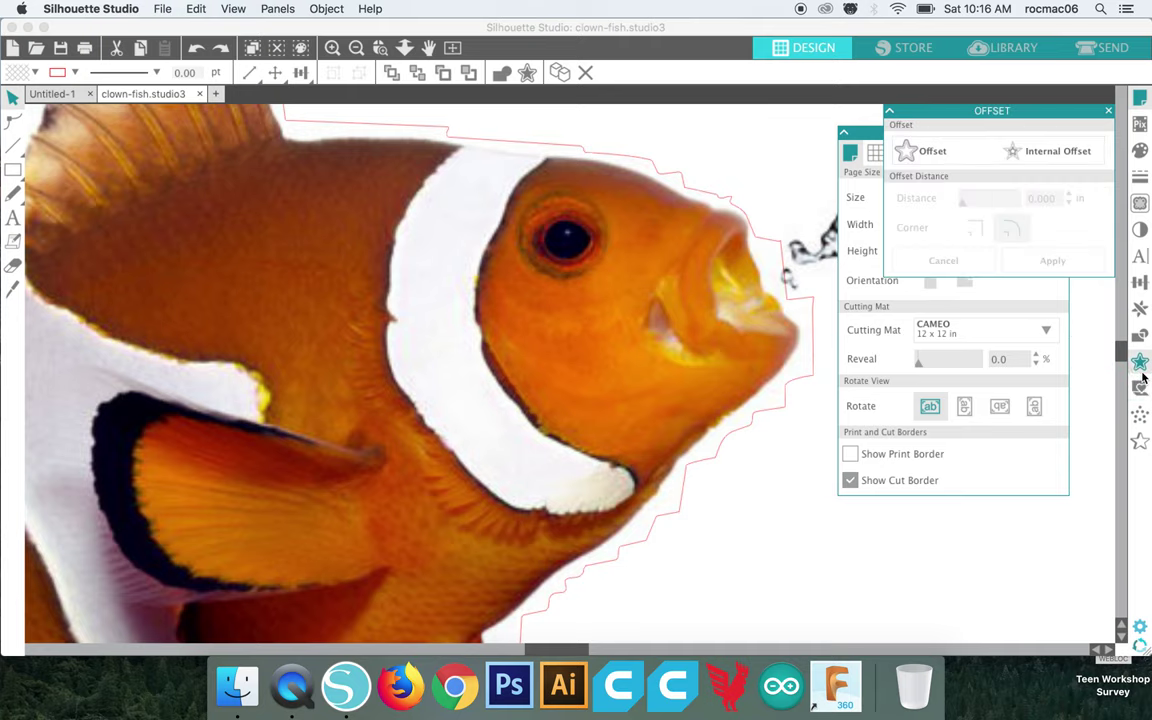
pyautogui.click(925, 150)
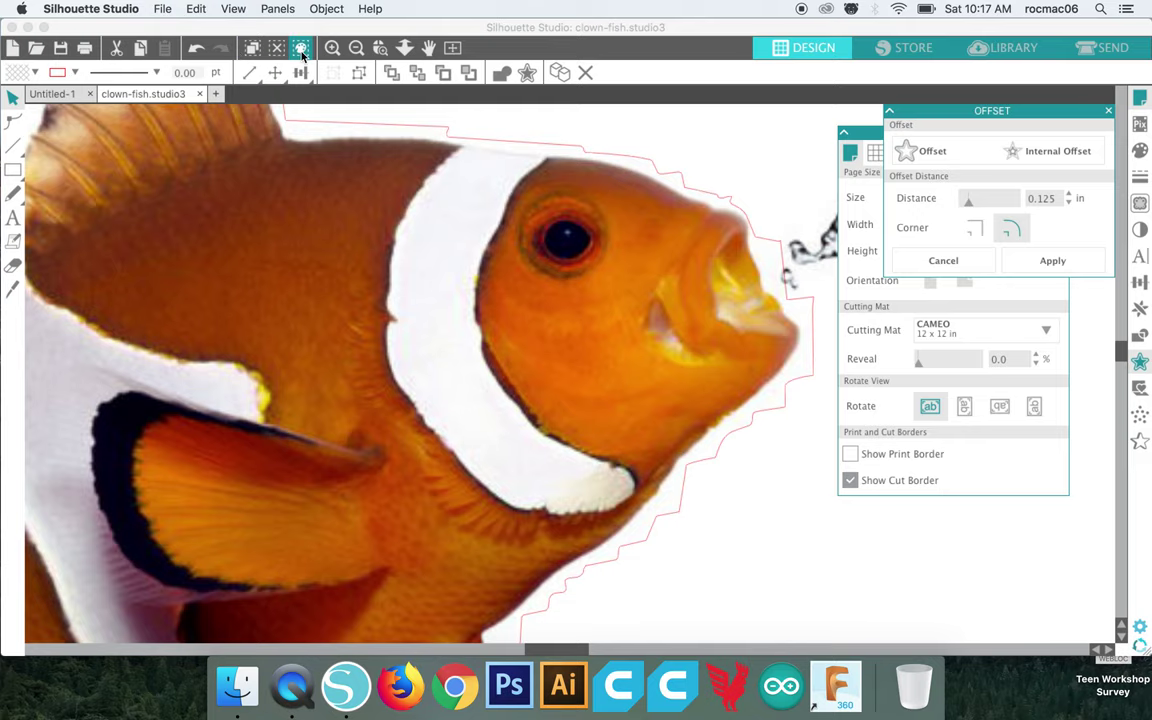
pyautogui.click(356, 49)
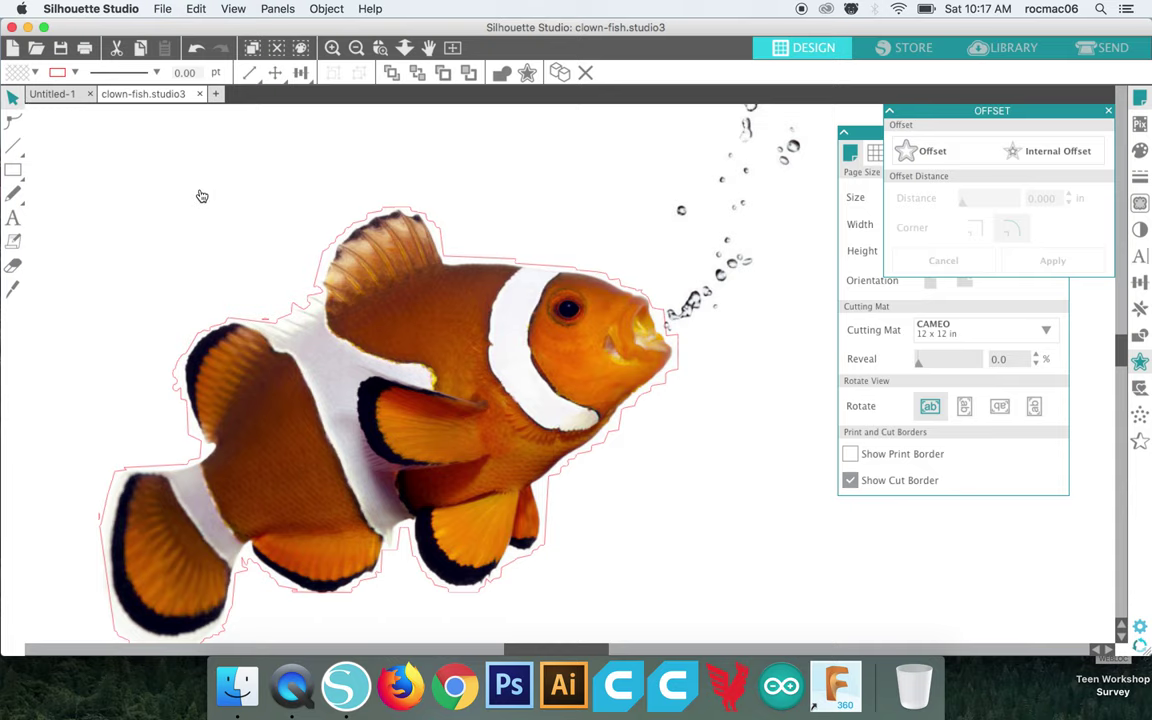
pyautogui.scroll(3, 55, 135)
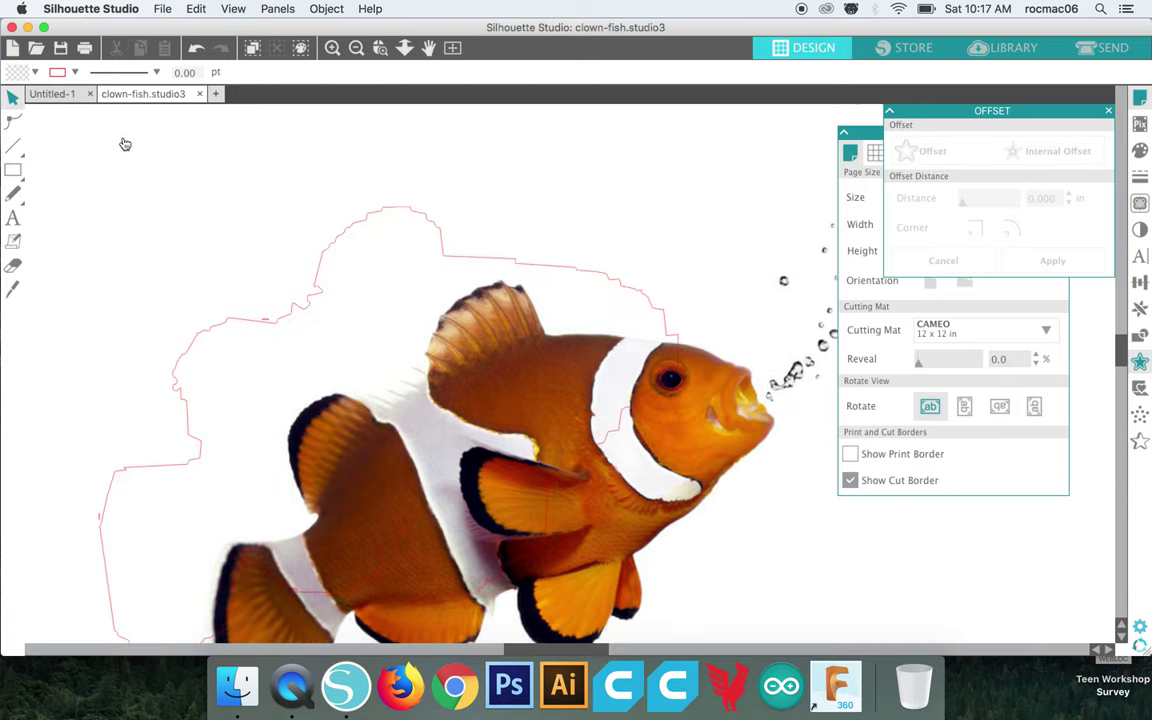
pyautogui.click(190, 9)
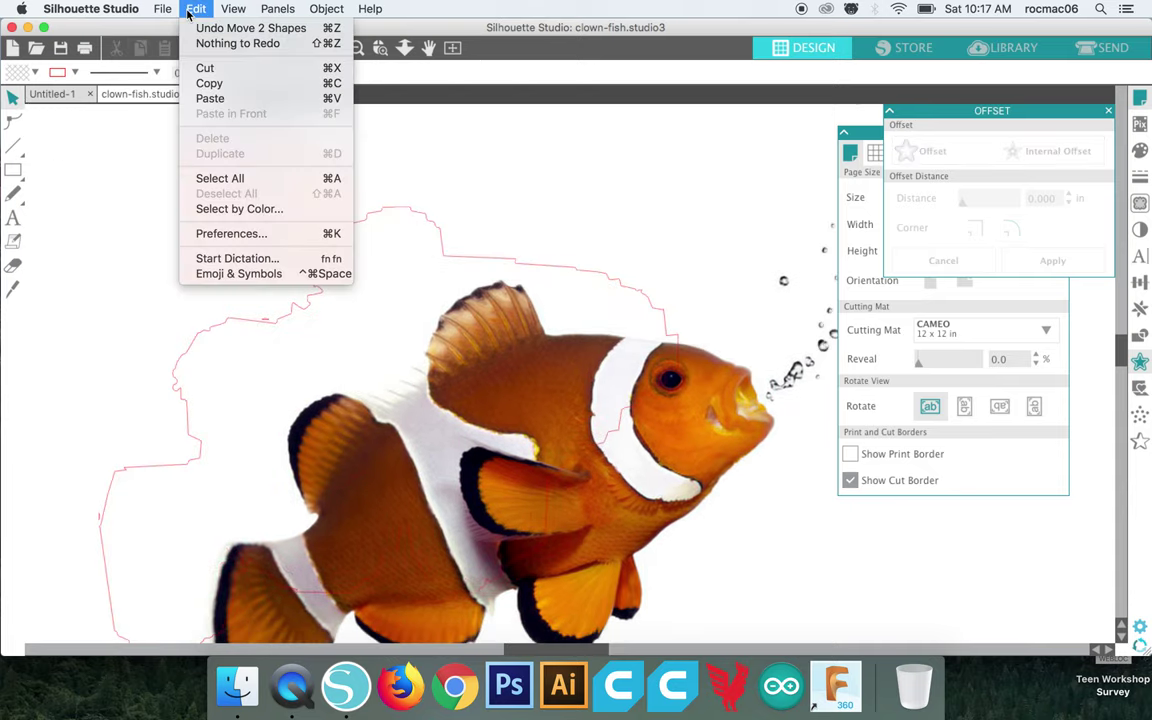
pyautogui.click(210, 28)
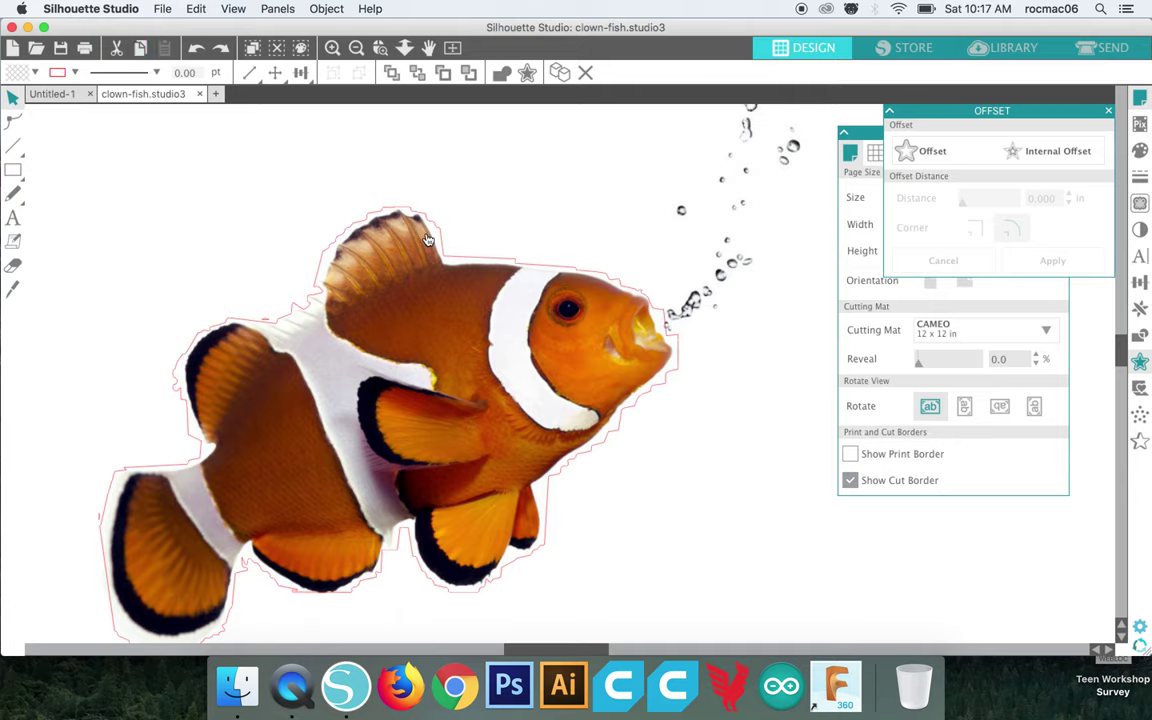
# - Offset the traced fish outline outward by 0.125 in with rounded corners
pyautogui.click(488, 262)
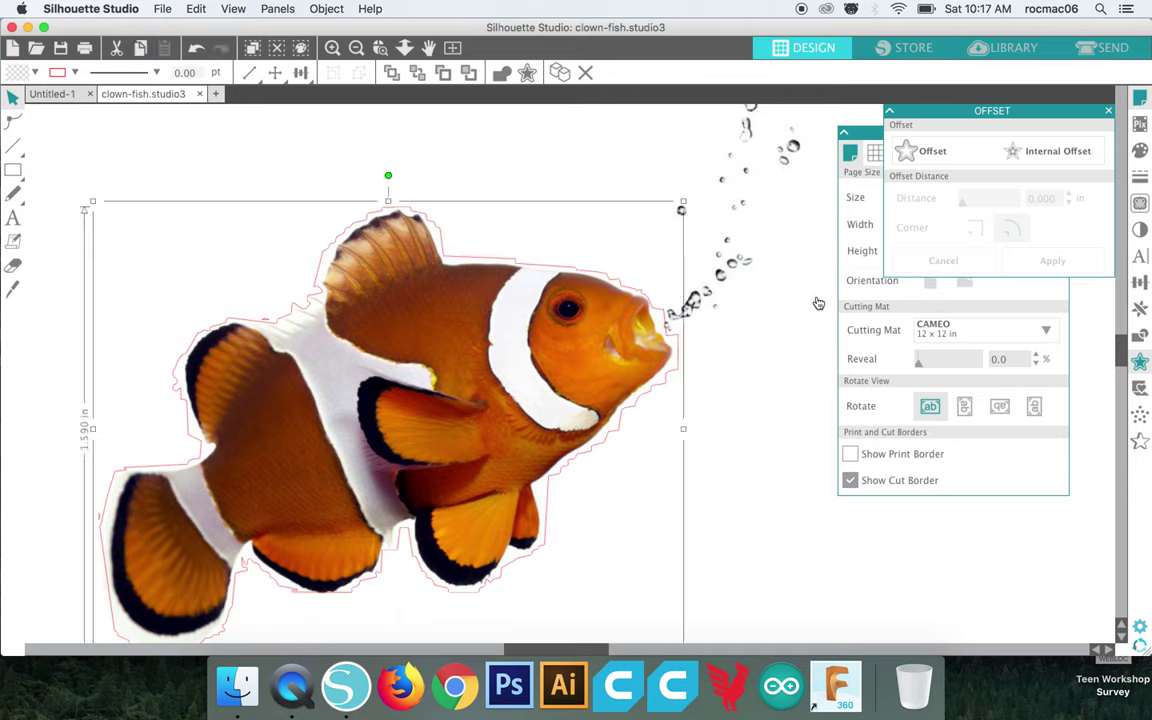
pyautogui.click(906, 150)
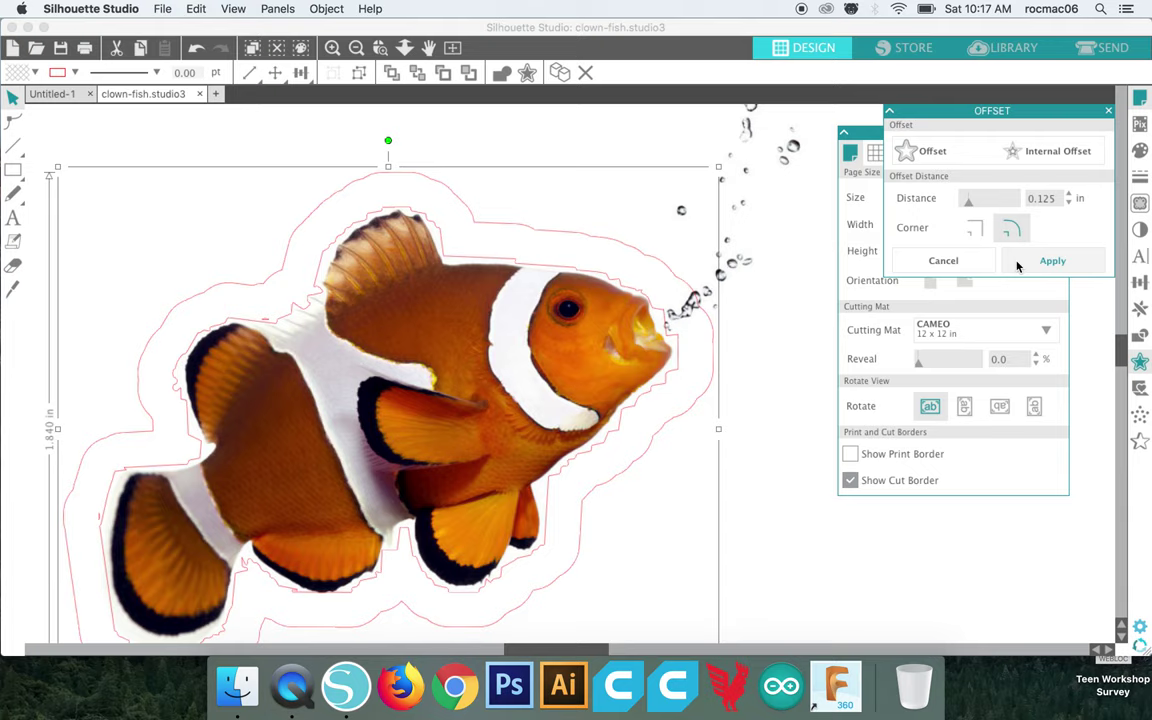
pyautogui.click(1040, 260)
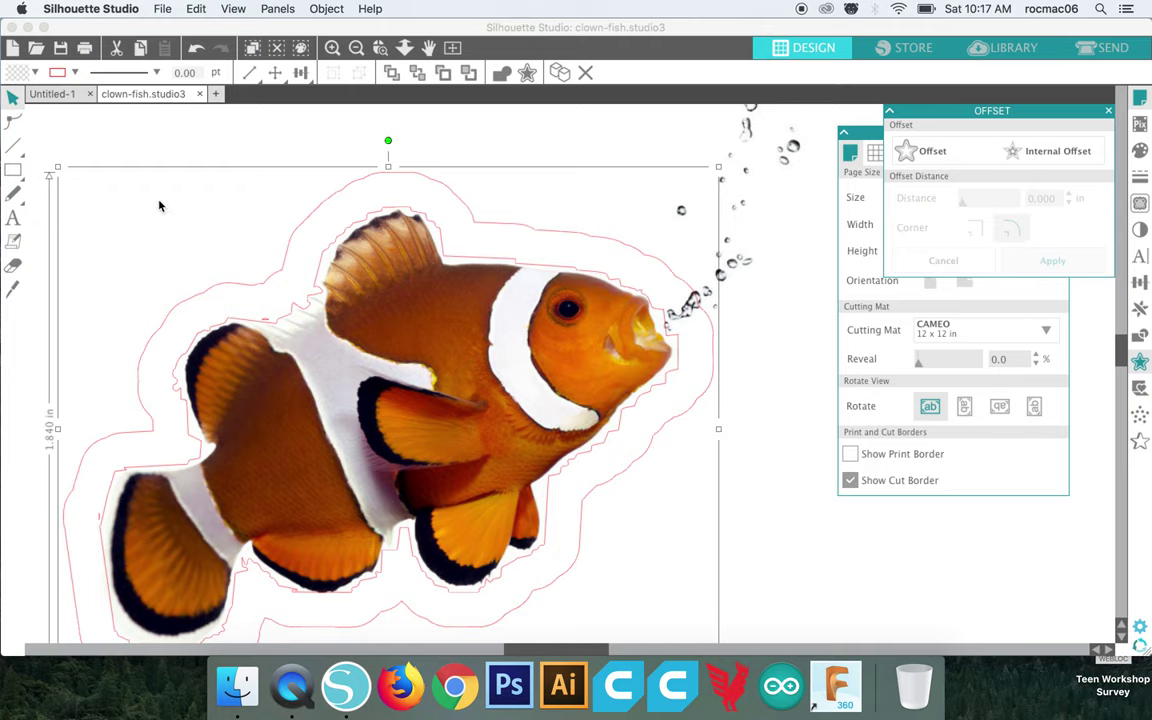
pyautogui.click(192, 10)
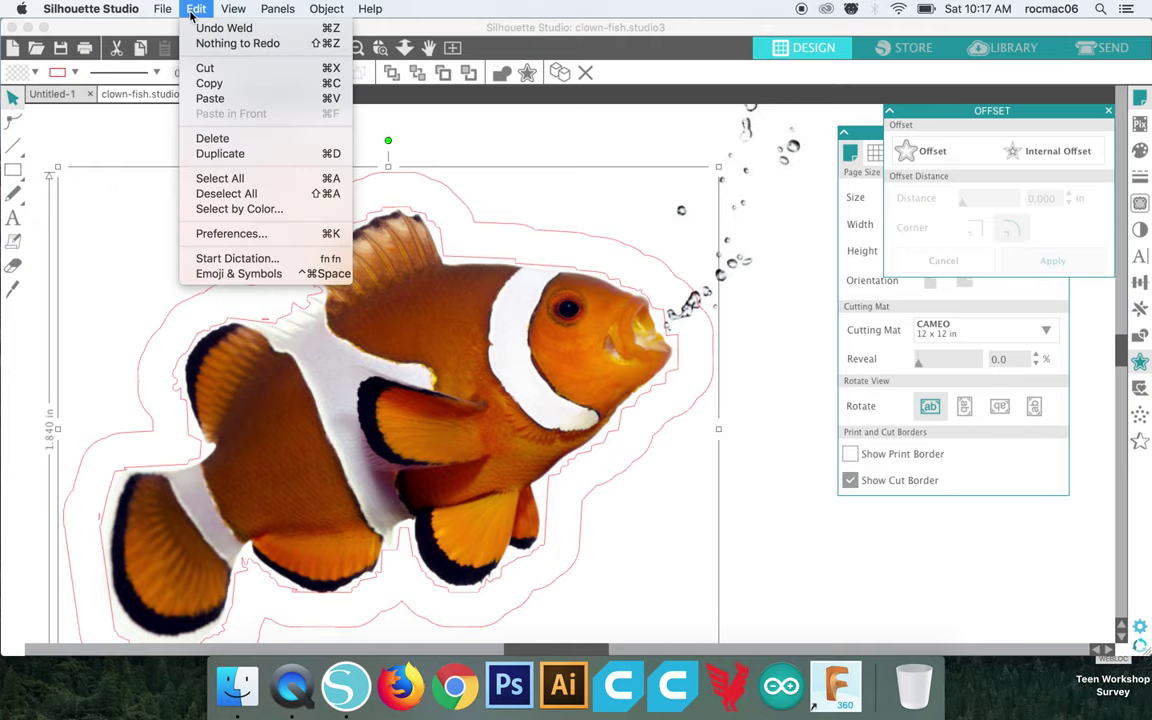
pyautogui.click(192, 12)
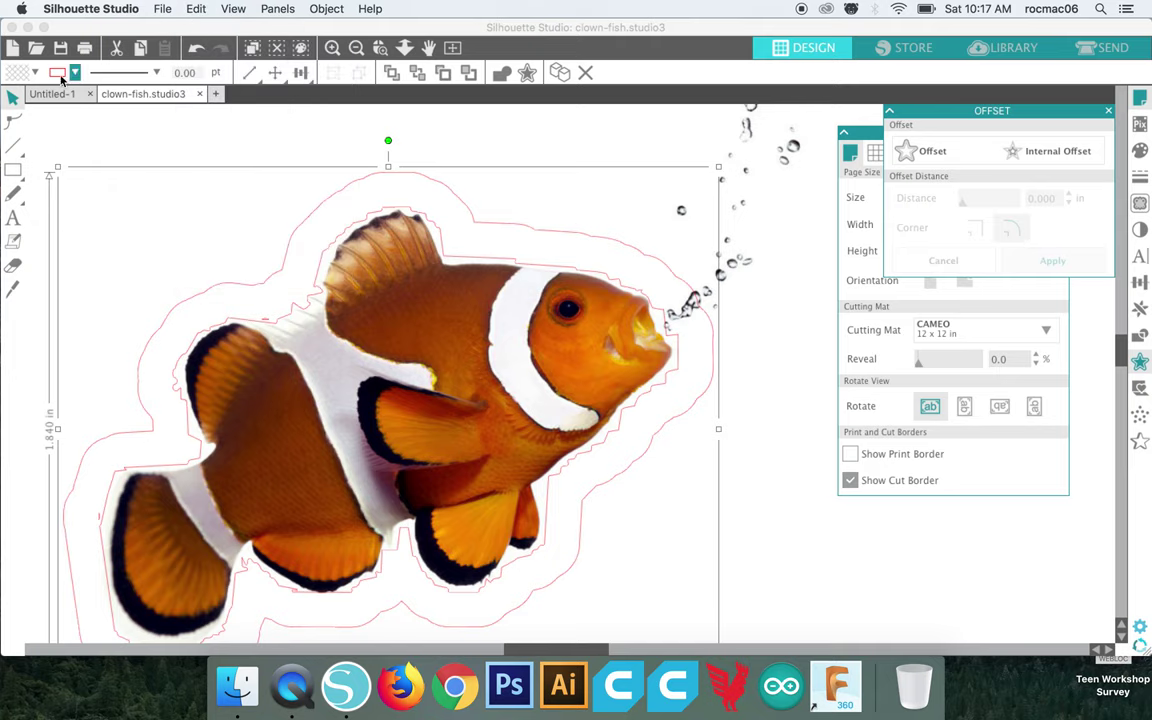
# - Delete the original traced outline inside the offset line
pyautogui.click(357, 50)
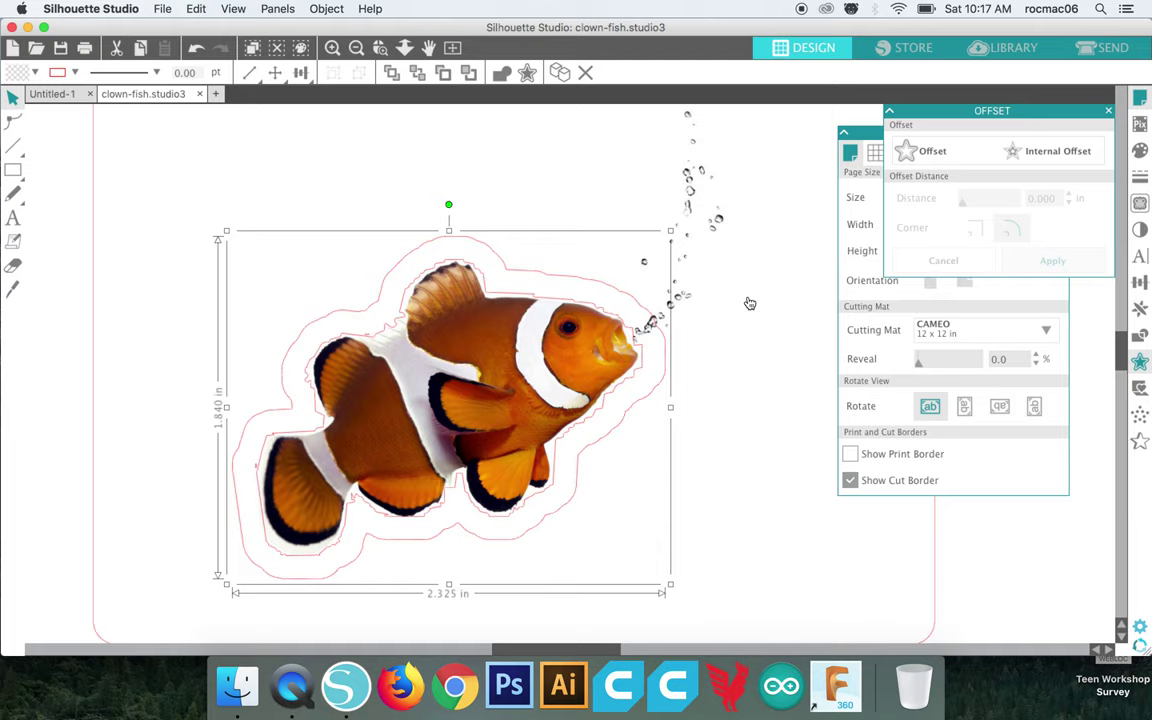
pyautogui.click(14, 104)
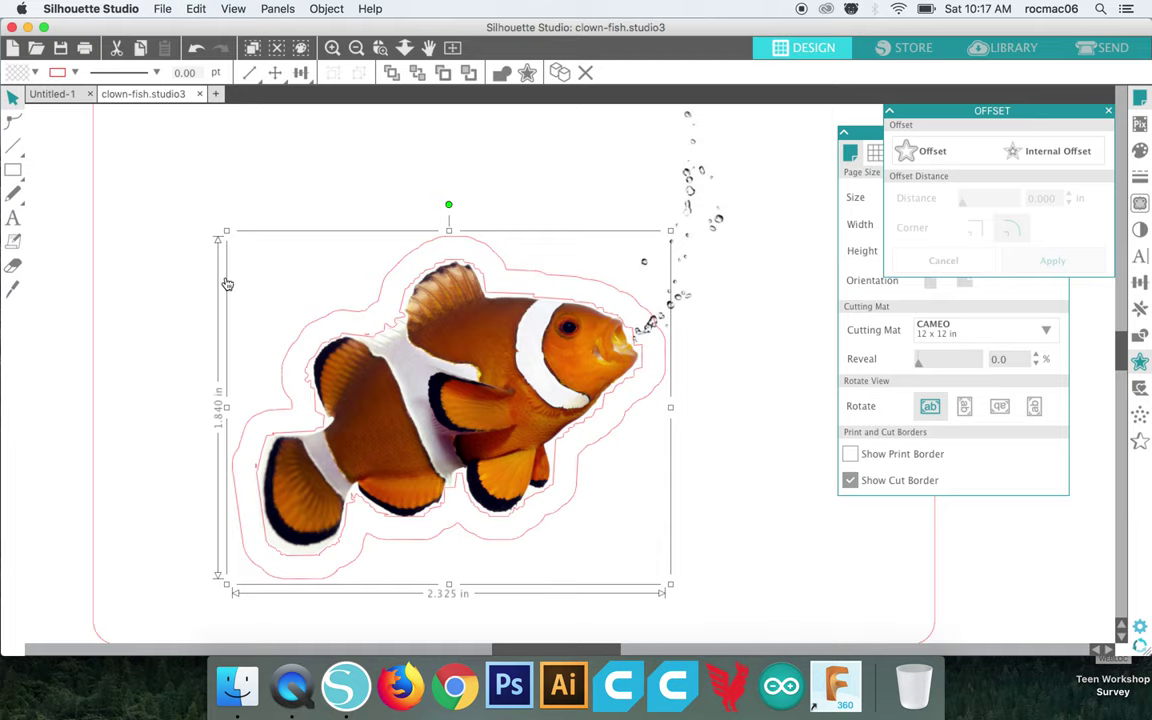
pyautogui.click(367, 340)
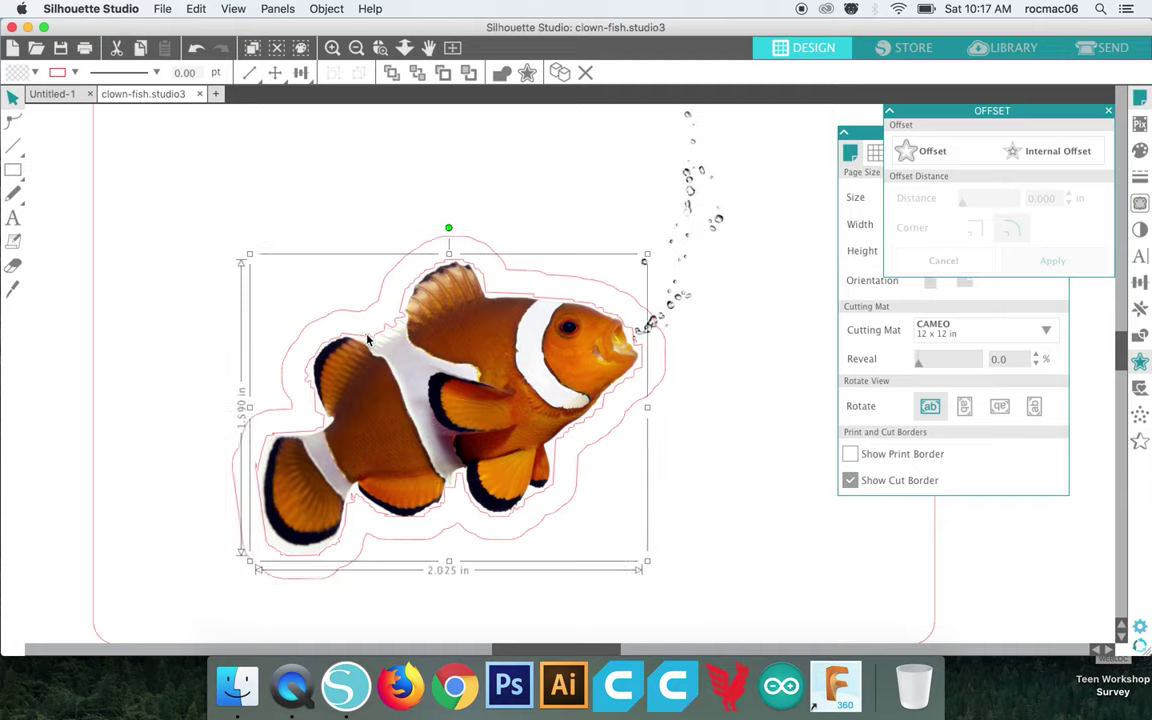
pyautogui.press('Escape')
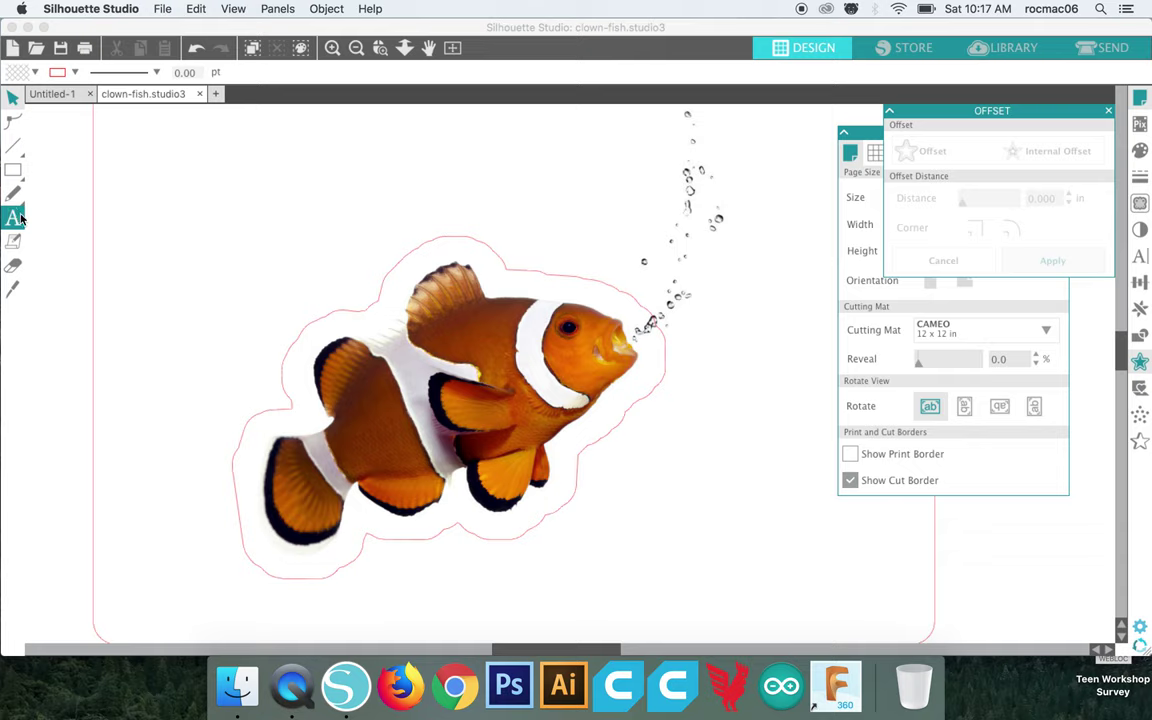
pyautogui.click(13, 265)
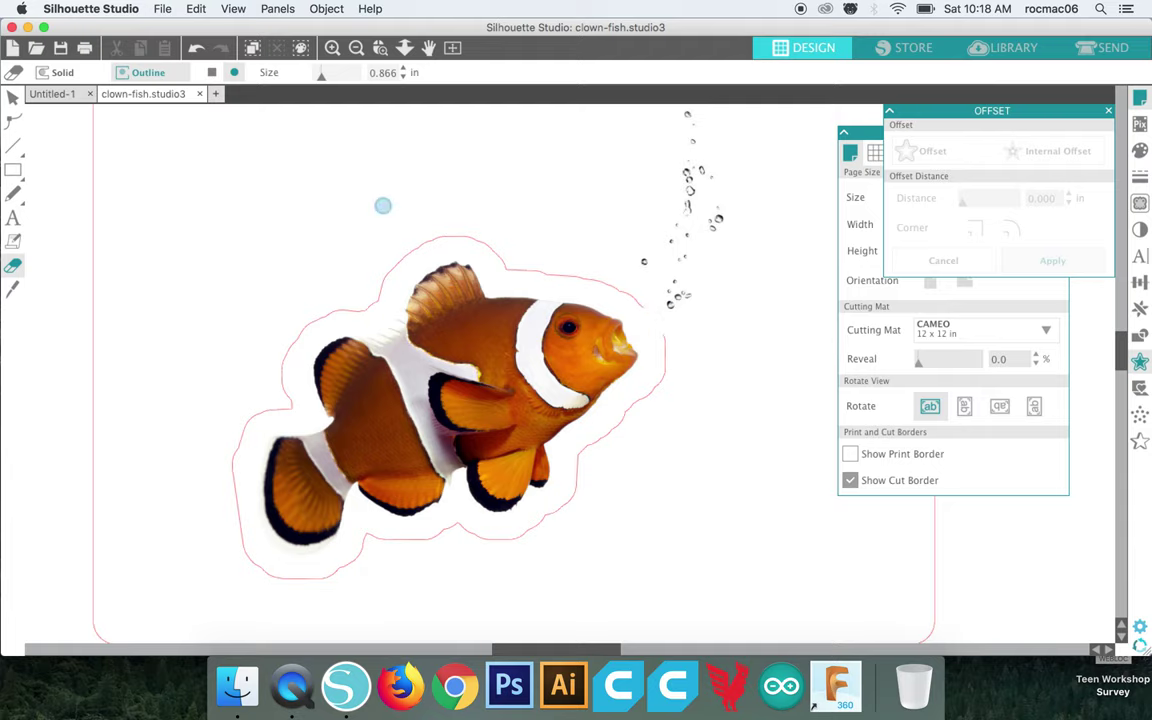
pyautogui.click(196, 9)
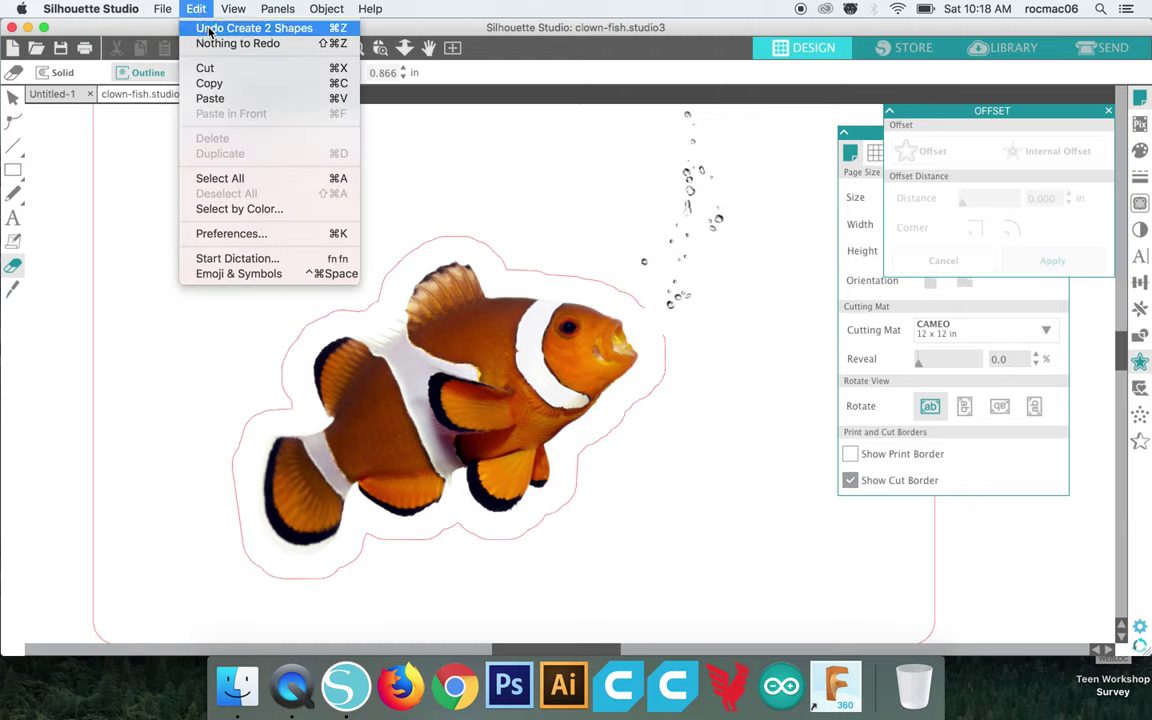
pyautogui.click(209, 29)
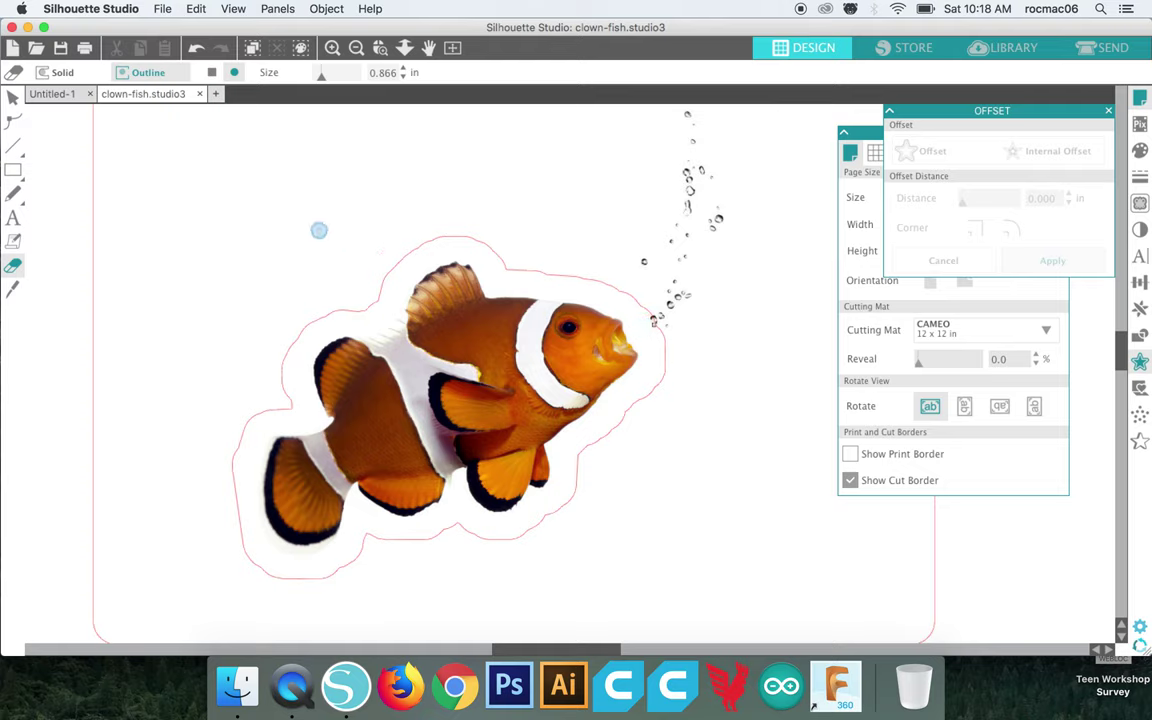
# - Move the fish image clear of the offset line near its mouth and erase all the bubbles
pyautogui.click(15, 104)
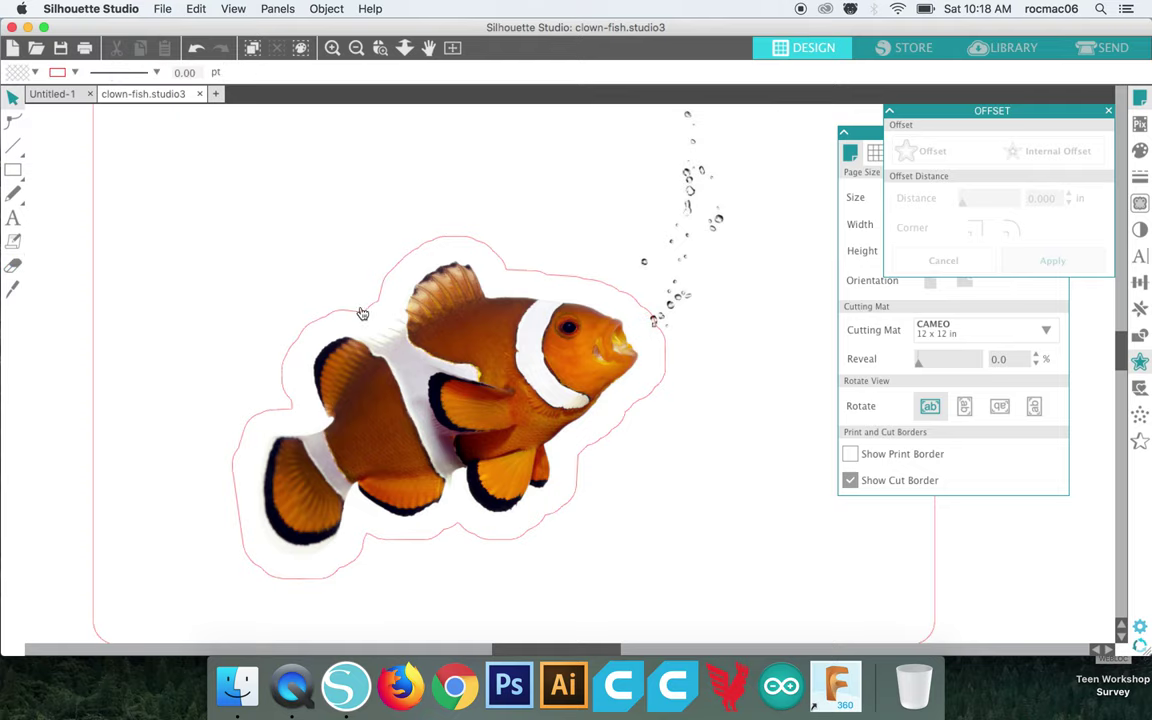
pyautogui.doubleClick(327, 290)
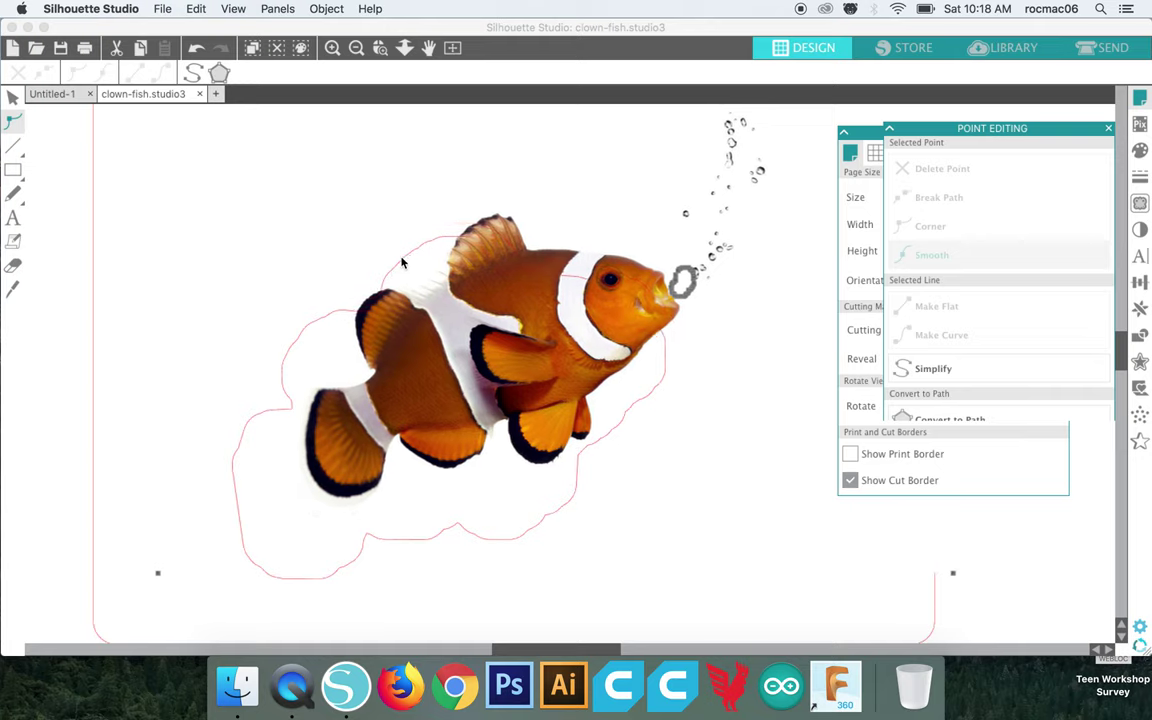
pyautogui.click(13, 265)
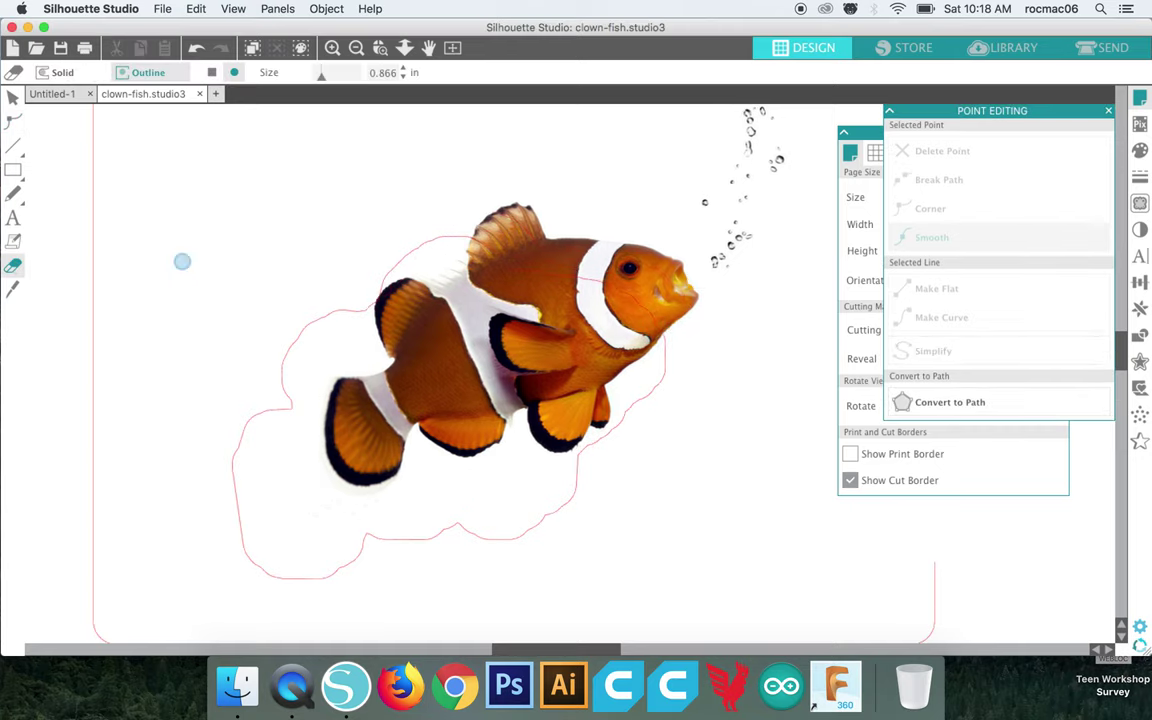
pyautogui.moveTo(761, 267)
pyautogui.mouseDown()
pyautogui.moveTo(720, 260)
pyautogui.moveTo(743, 221)
pyautogui.moveTo(714, 215)
pyautogui.moveTo(748, 172)
pyautogui.moveTo(752, 78)
pyautogui.moveTo(747, 199)
pyautogui.mouseUp()
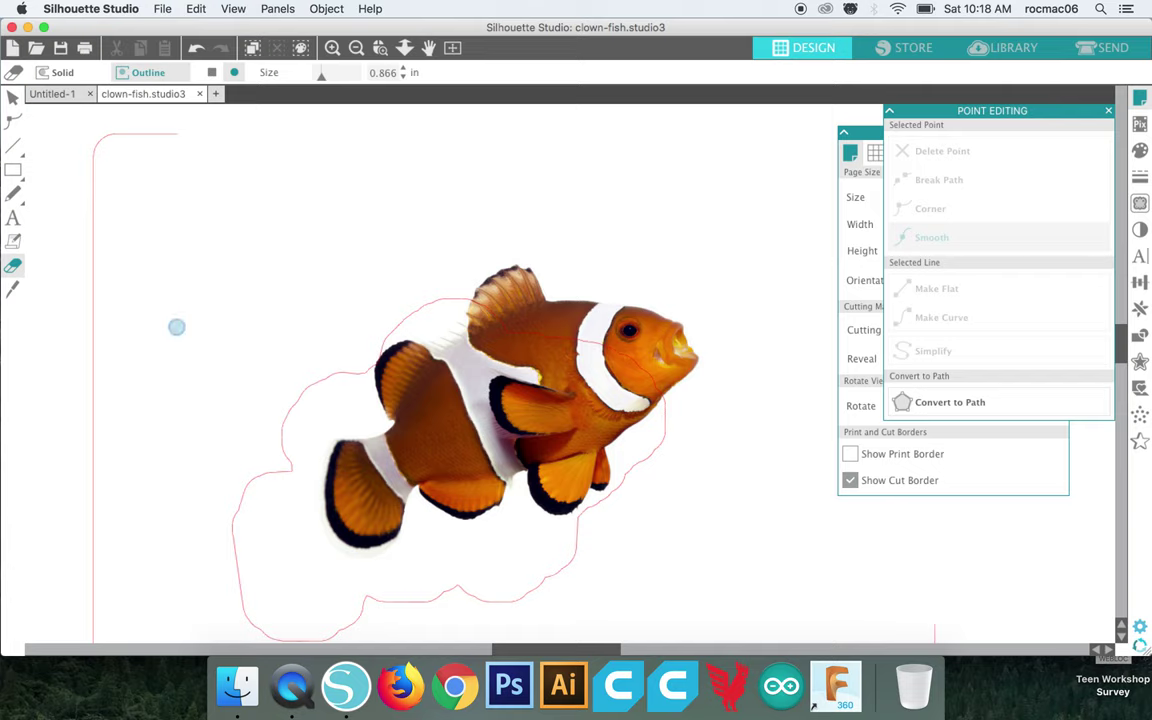
# - Move the fish image back inside the offset cut line and deselect it
pyautogui.click(13, 96)
pyautogui.moveTo(480, 422); pyautogui.dragTo(430, 470)
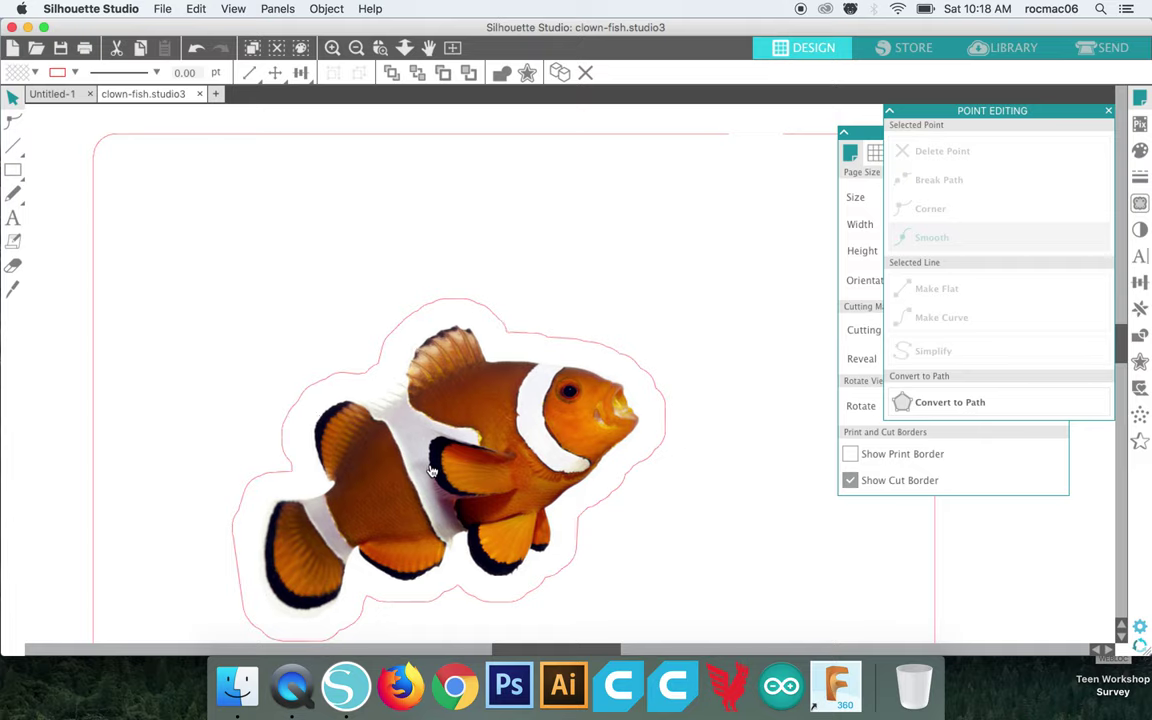
pyautogui.click(250, 250)
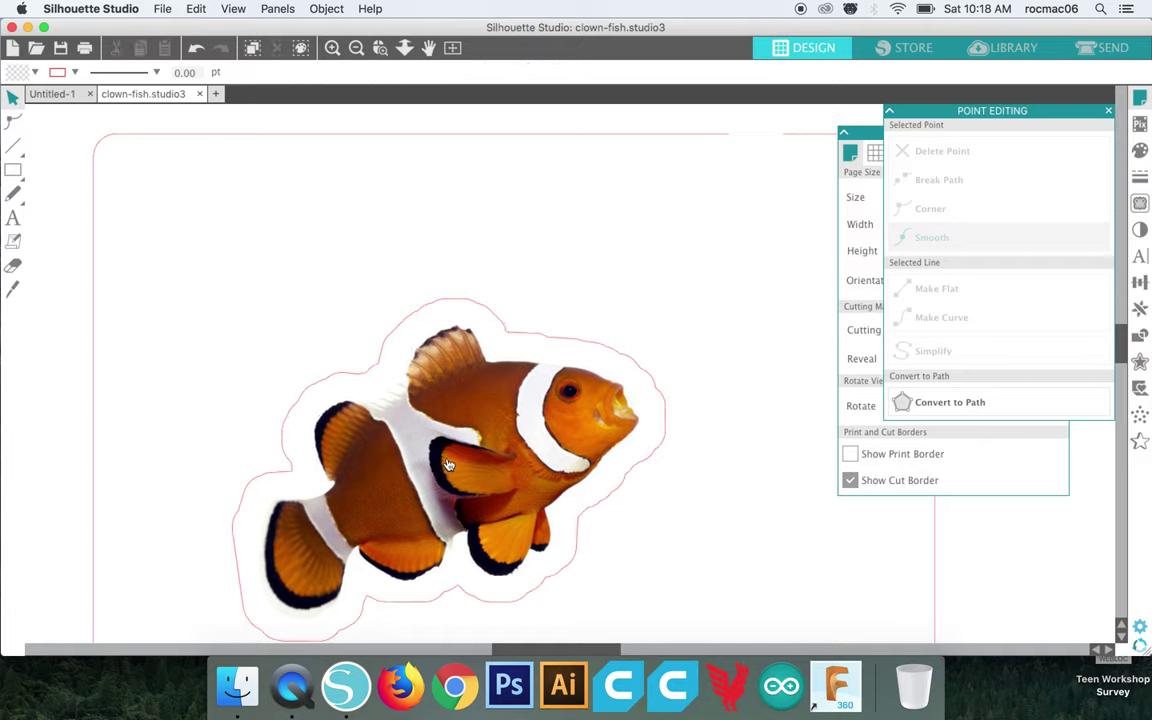
# - Delete the run of edit points along the erased bubble area's edge, from its small side loop down to beside the fish's mouth
pyautogui.click(13, 120)
pyautogui.moveTo(686, 332); pyautogui.dragTo(693, 343)
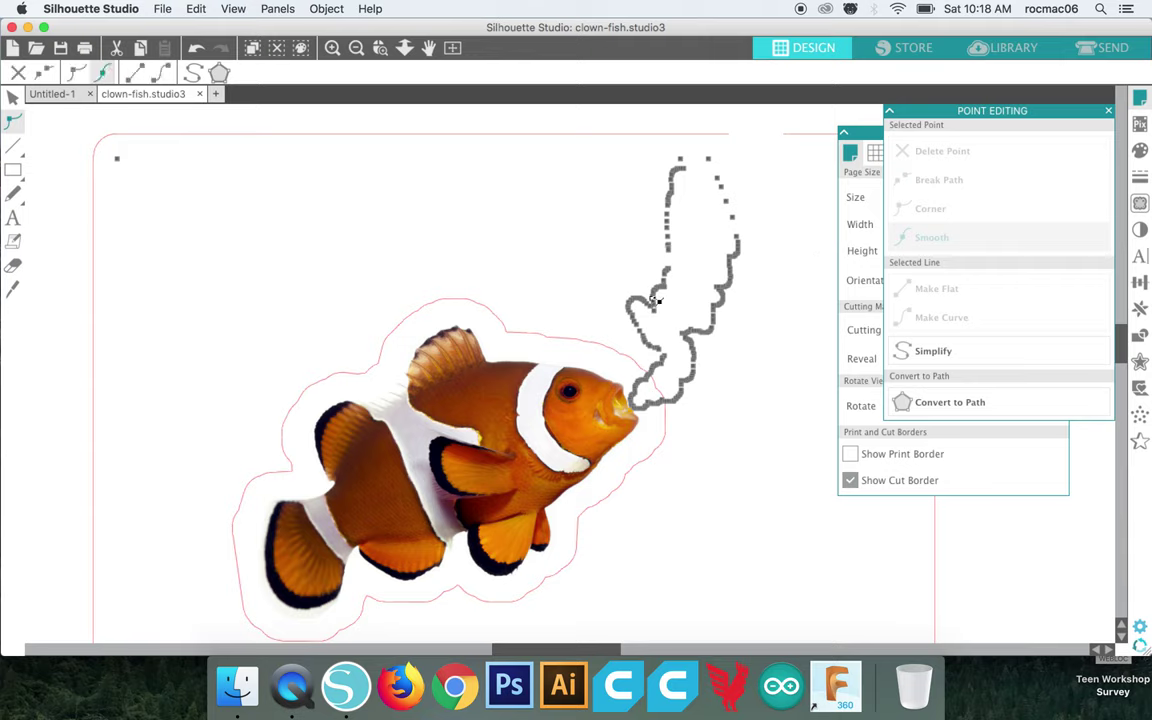
pyautogui.click(651, 299)
pyautogui.click(17, 75)
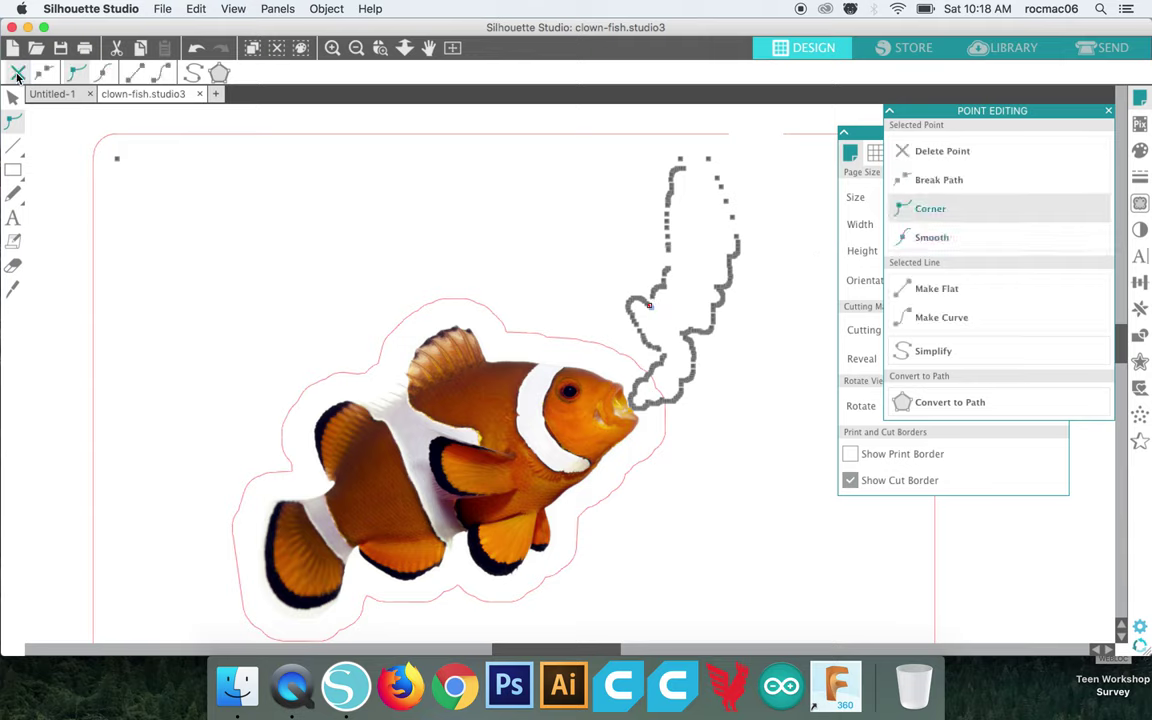
pyautogui.click(17, 75)
pyautogui.click(17, 75)
pyautogui.click(17, 75)
pyautogui.click(17, 75)
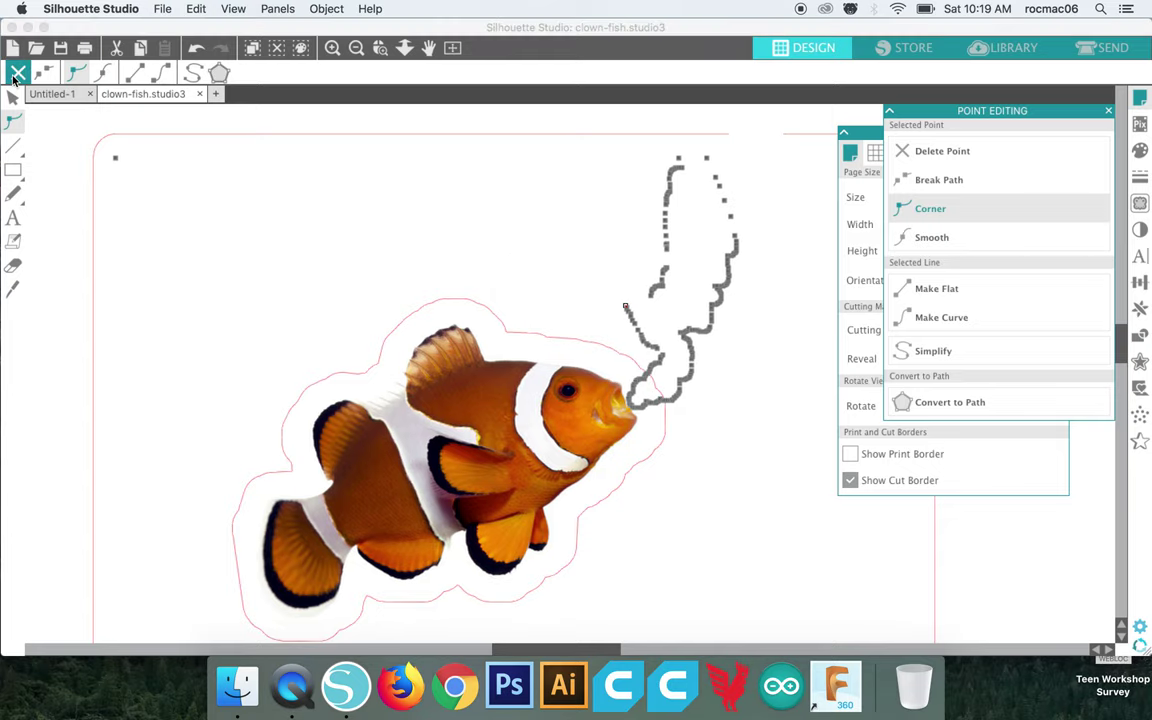
pyautogui.click(16, 76)
pyautogui.click(16, 76)
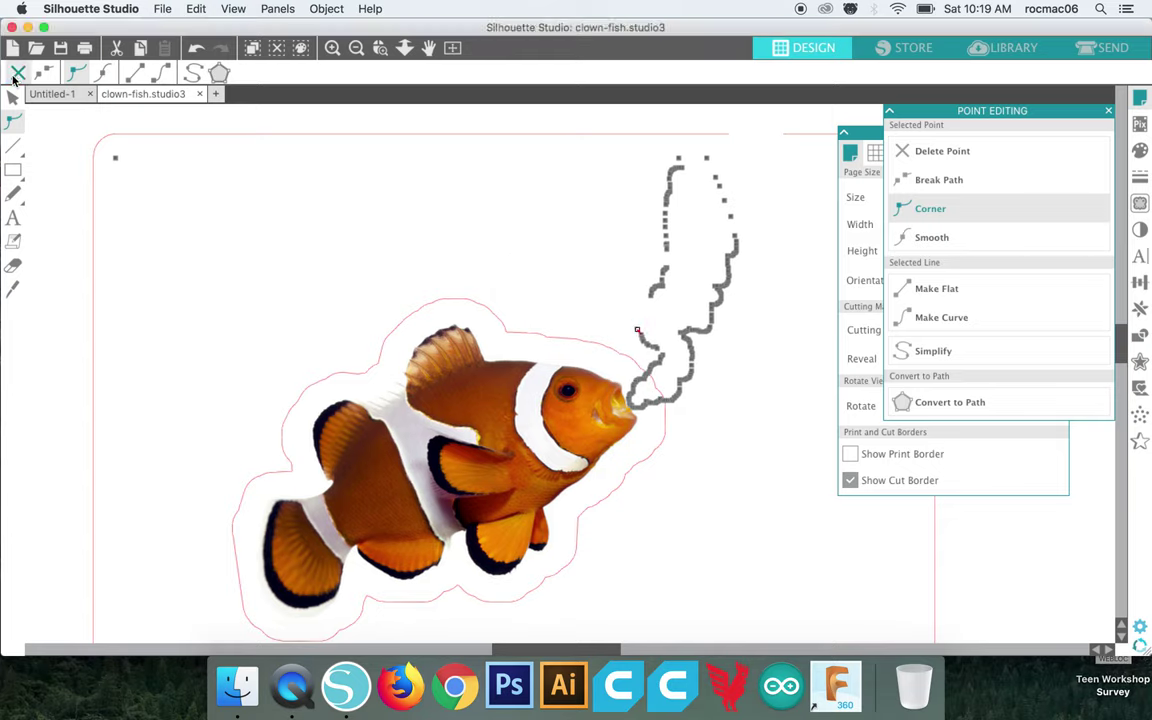
pyautogui.click(16, 76)
pyautogui.click(16, 76)
pyautogui.click(16, 76)
pyautogui.click(16, 76)
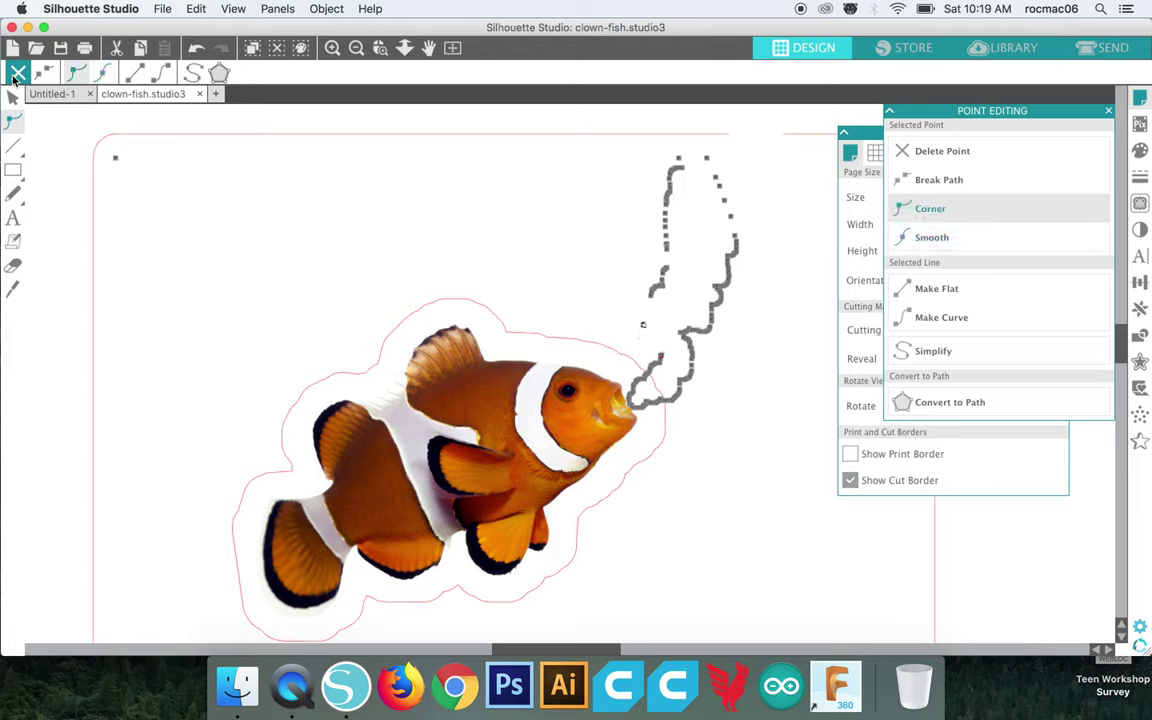
pyautogui.click(16, 76)
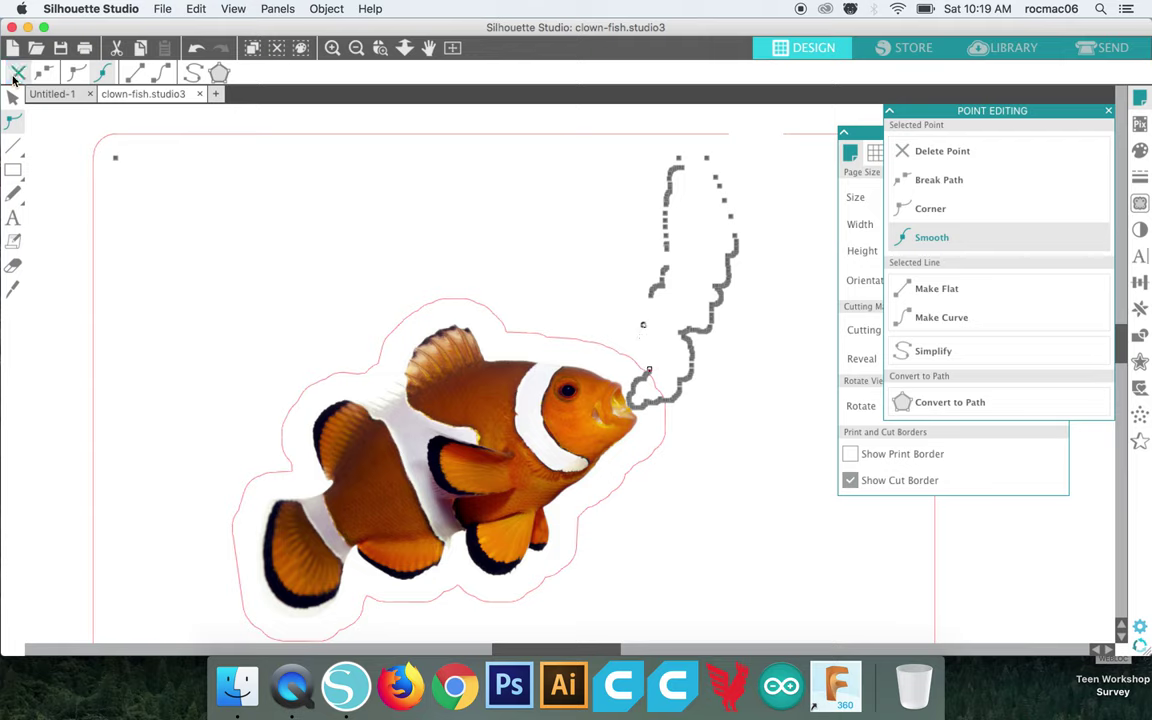
pyautogui.click(16, 76)
pyautogui.click(16, 76)
pyautogui.click(16, 76)
pyautogui.click(16, 76)
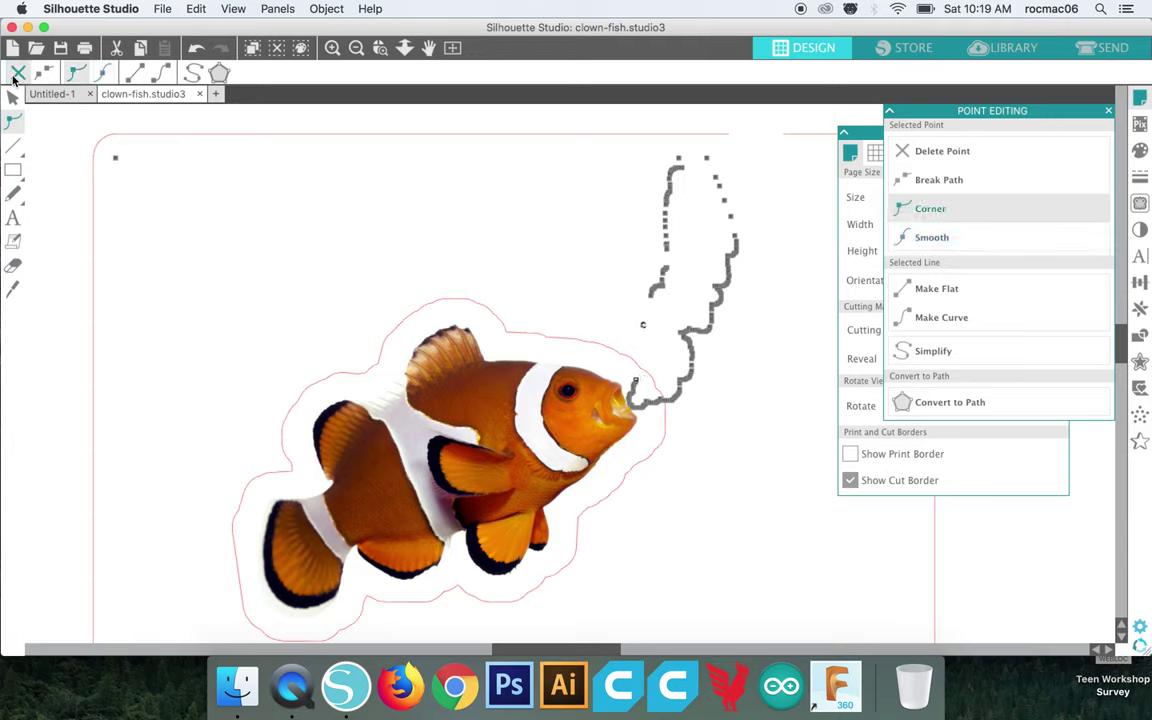
pyautogui.click(16, 76)
pyautogui.click(16, 76)
pyautogui.click(16, 76)
pyautogui.click(16, 76)
pyautogui.click(16, 76)
pyautogui.click(14, 77)
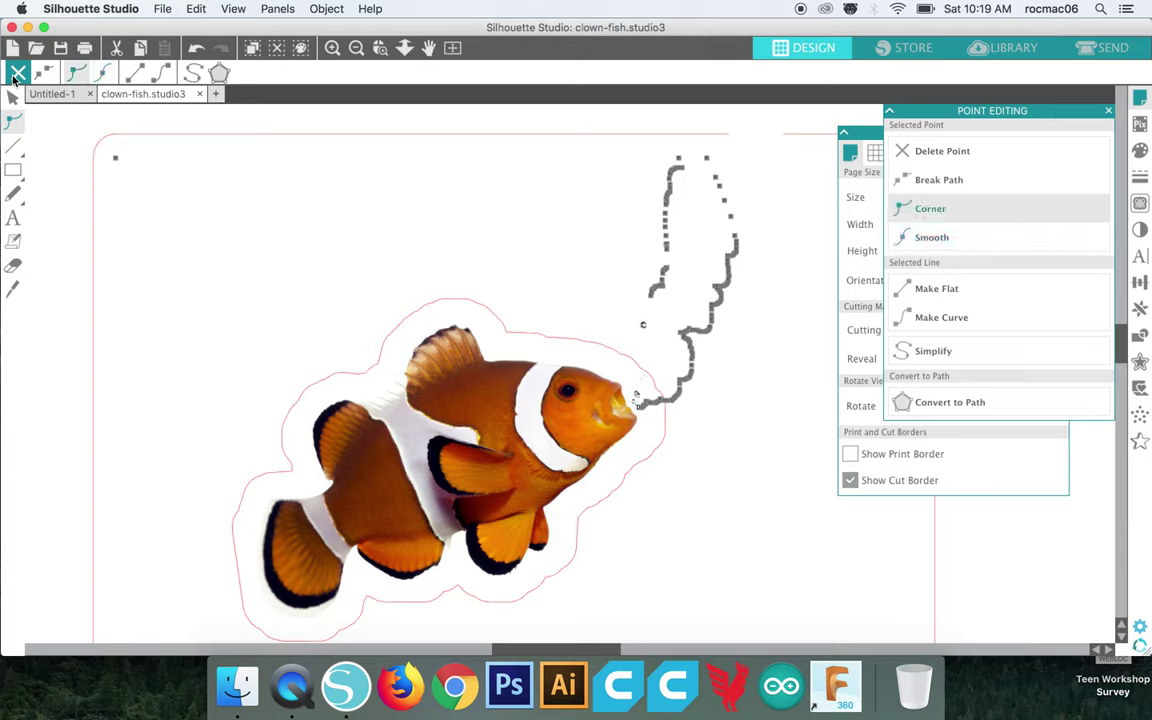
pyautogui.click(14, 77)
pyautogui.click(14, 77)
pyautogui.click(16, 76)
pyautogui.click(16, 76)
pyautogui.click(16, 76)
pyautogui.click(16, 76)
pyautogui.click(16, 76)
pyautogui.click(16, 76)
pyautogui.click(16, 76)
pyautogui.click(16, 76)
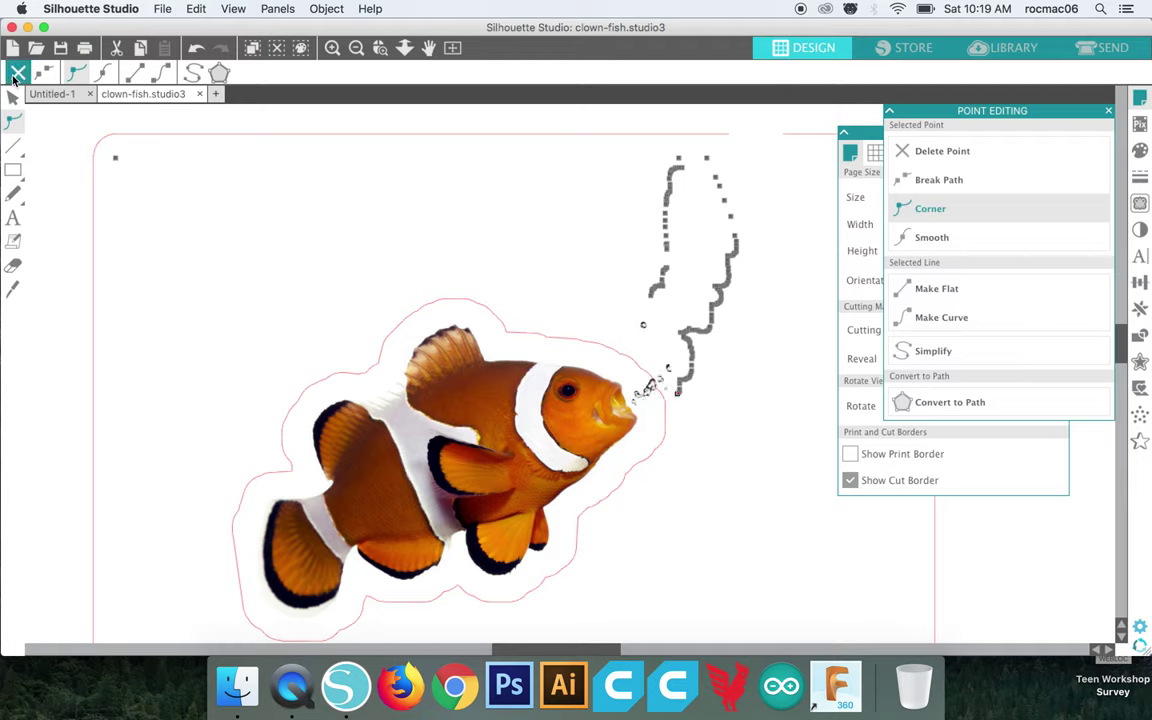
# - Move the fish image up clear of the offset line and erase the remaining bubble specks beside its mouth
pyautogui.click(14, 267)
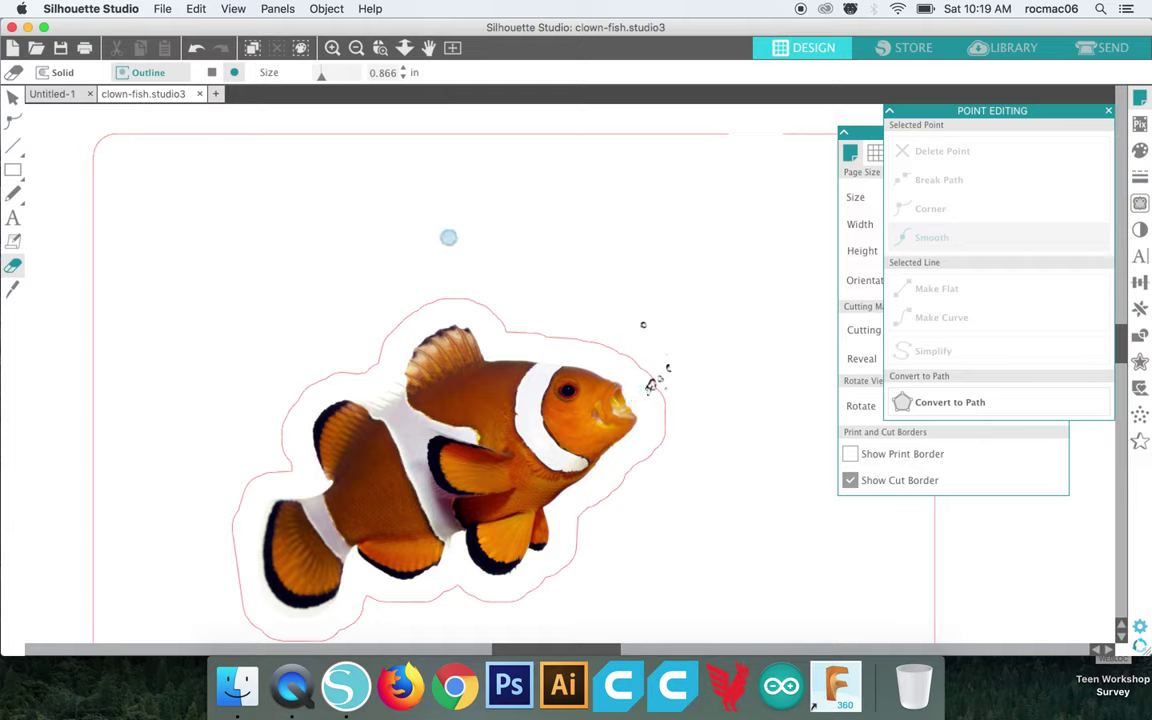
pyautogui.moveTo(5, 145)
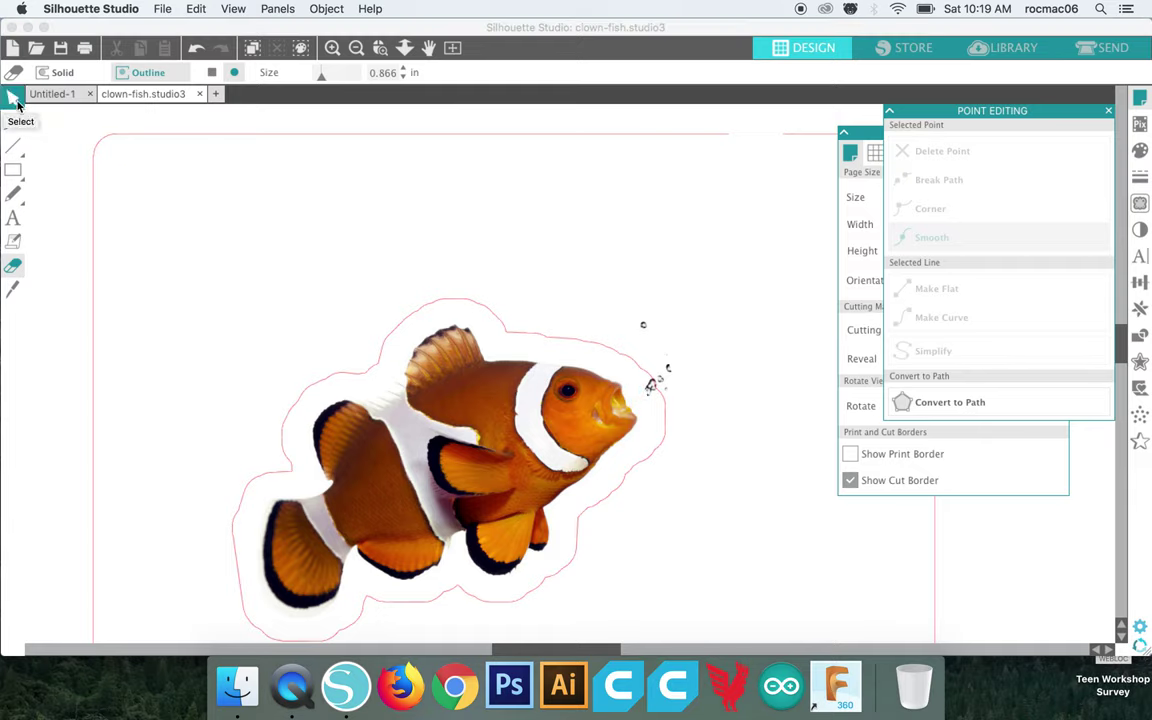
pyautogui.click(14, 100)
pyautogui.moveTo(358, 380); pyautogui.dragTo(402, 301)
pyautogui.moveTo(15, 140)
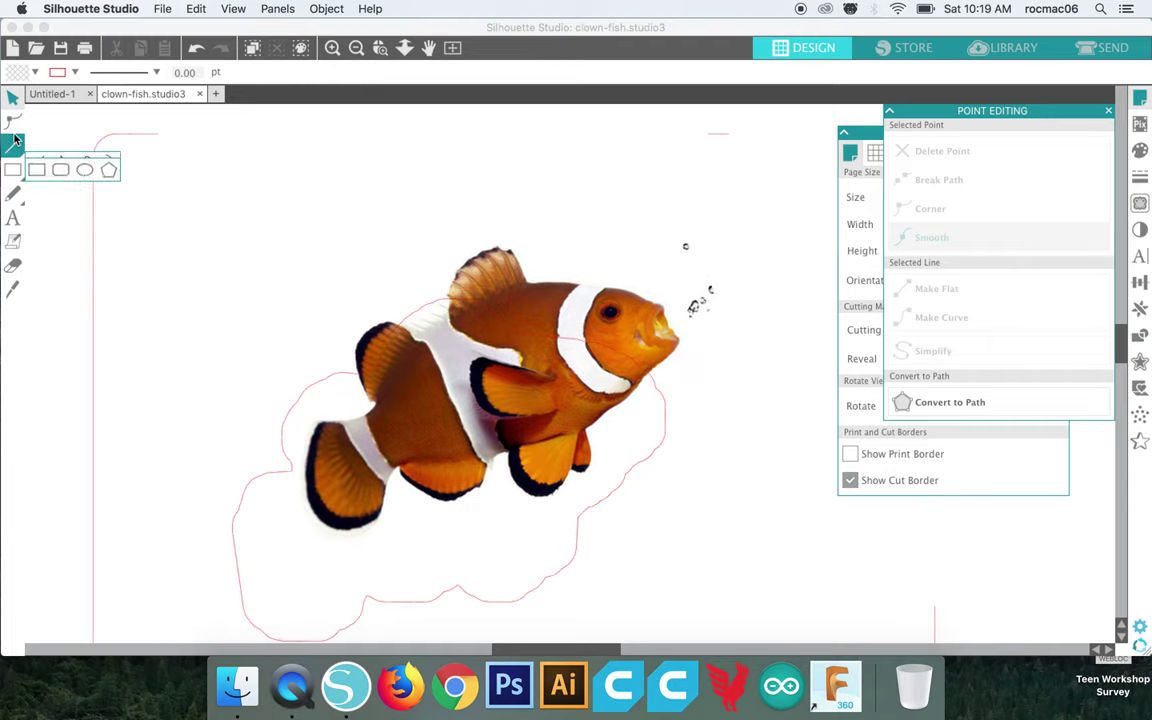
pyautogui.click(13, 265)
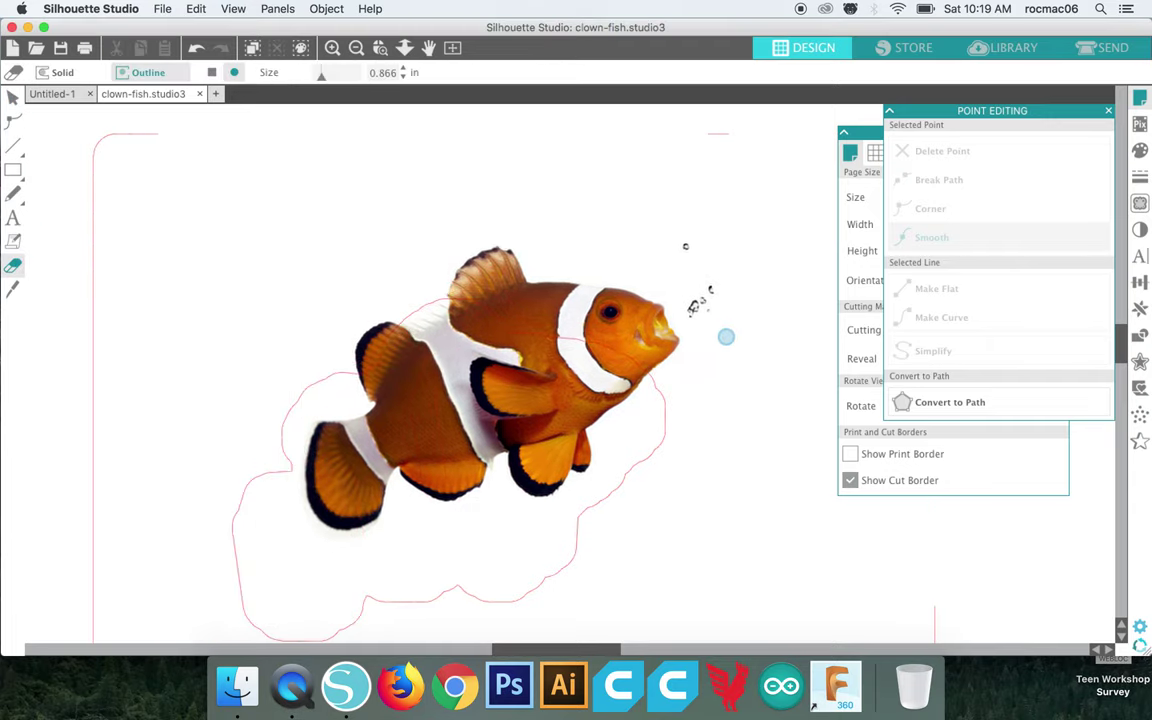
pyautogui.moveTo(726, 337)
pyautogui.mouseDown()
pyautogui.moveTo(695, 316)
pyautogui.moveTo(694, 304)
pyautogui.moveTo(705, 319)
pyautogui.moveTo(717, 285)
pyautogui.moveTo(702, 252)
pyautogui.mouseUp()
# - Return the cleaned fish image to its place inside the offset line and clear the selection
pyautogui.click(13, 97)
pyautogui.moveTo(463, 408); pyautogui.dragTo(459, 420)
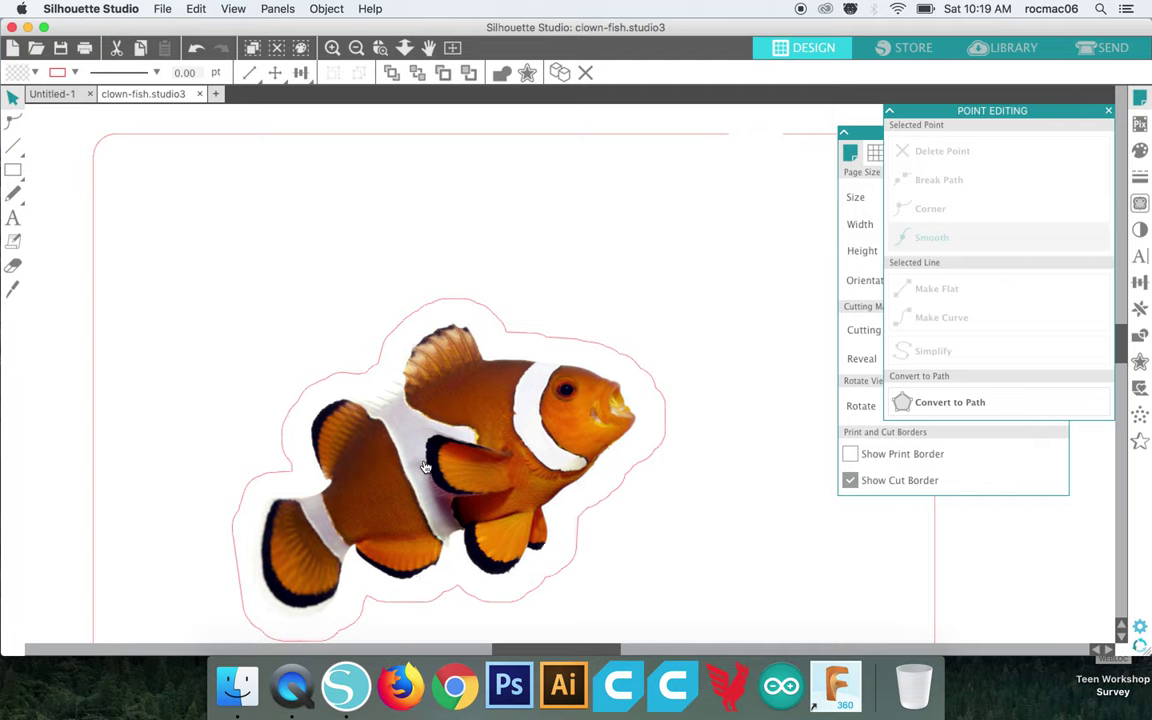
pyautogui.press('Escape')
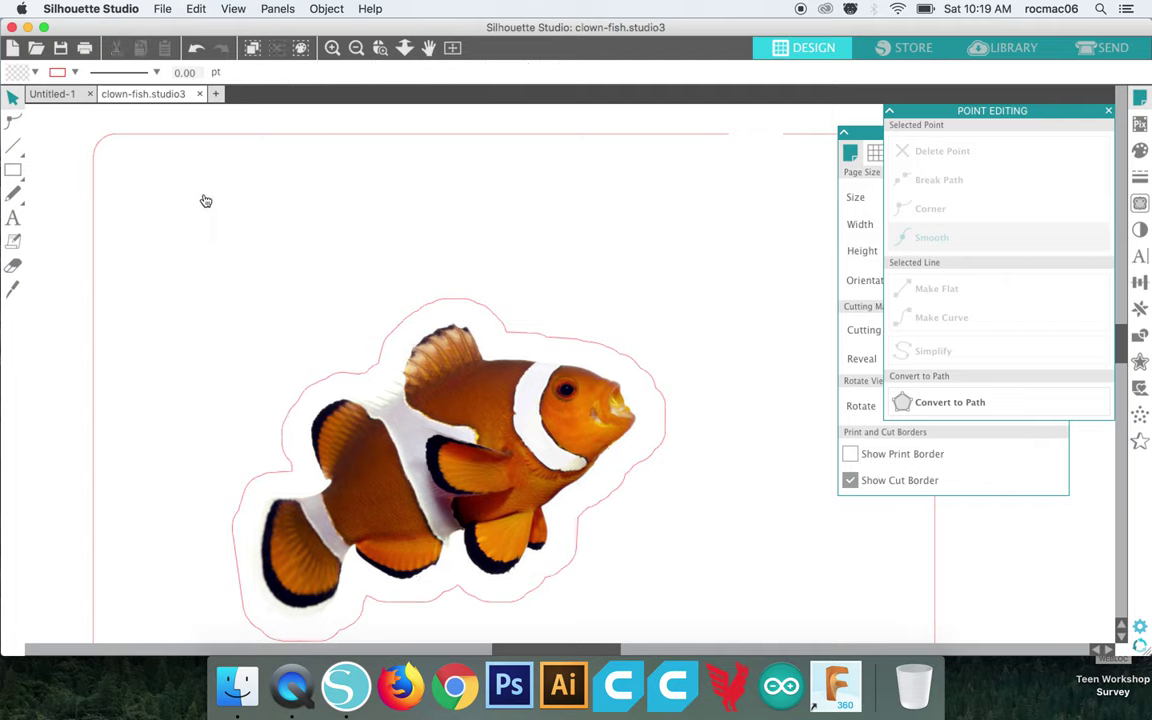
# - Delete the large rounded rectangular outline surrounding the fish image
pyautogui.click(115, 136)
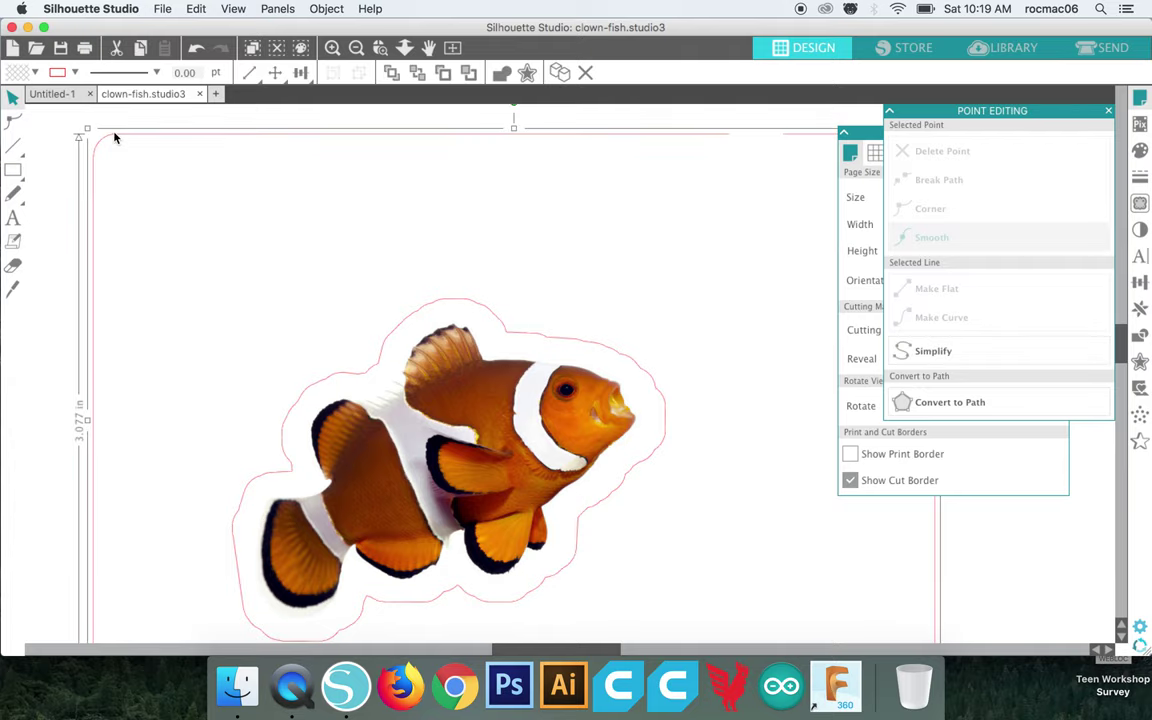
pyautogui.press('Delete')
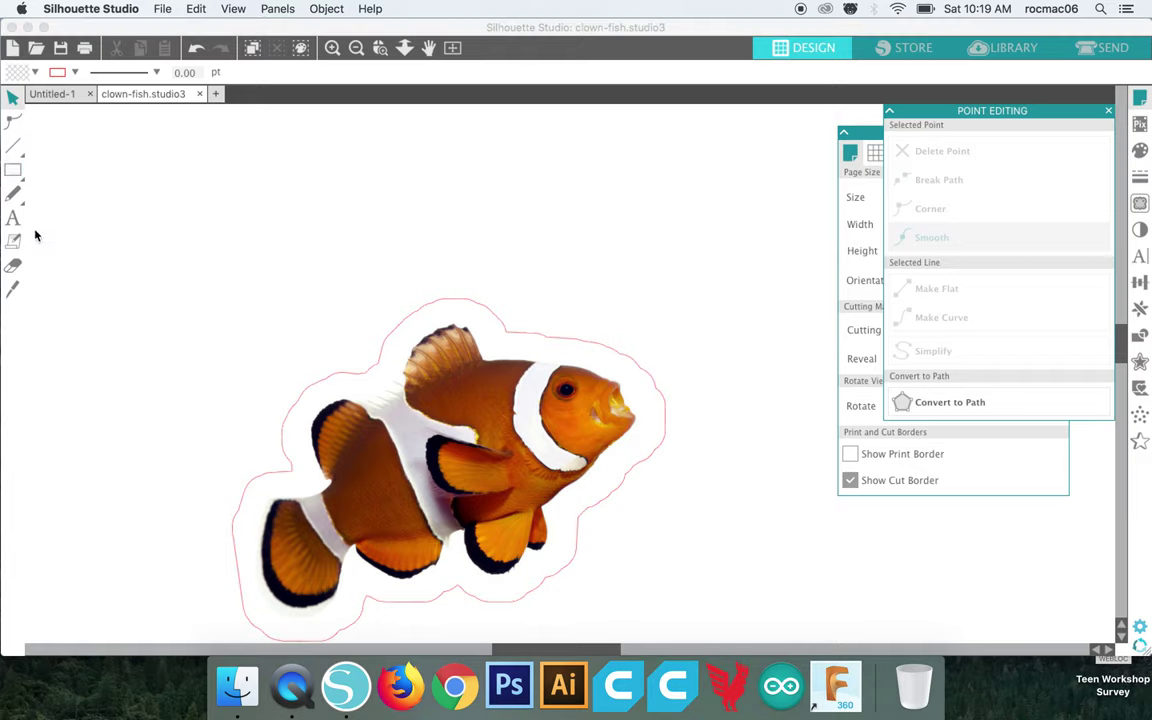
# - Group the fish image with its offset cut line and move the two together on the page
pyautogui.click(312, 386)
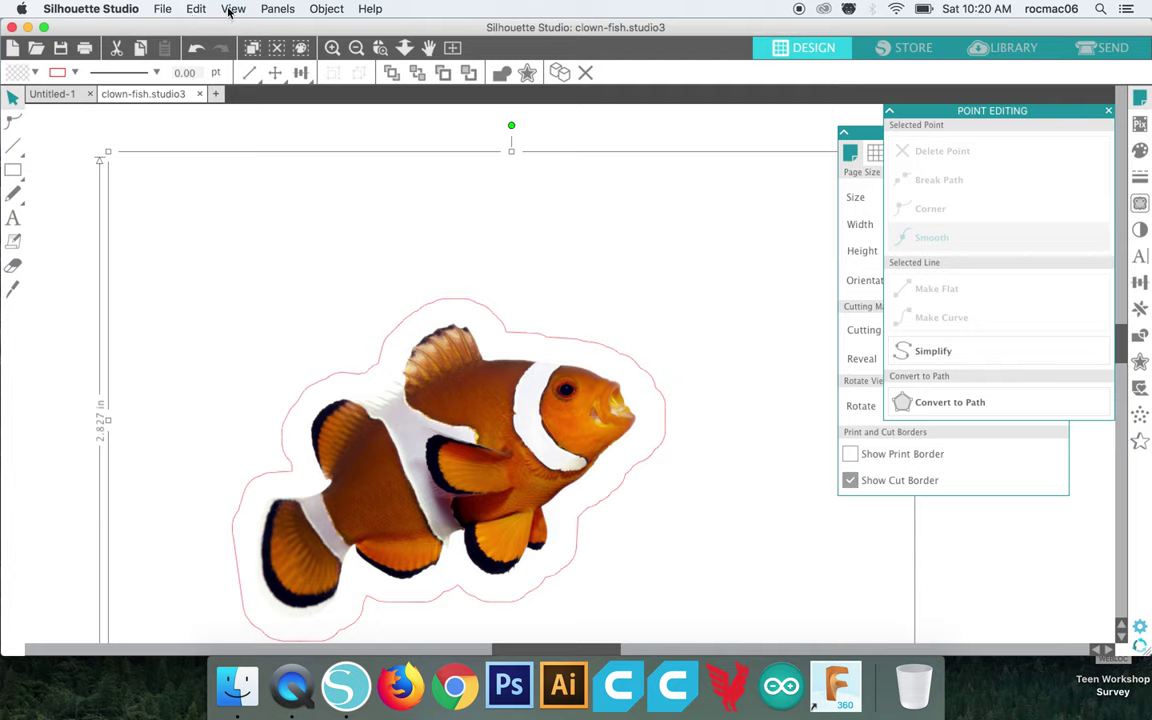
pyautogui.click(193, 10)
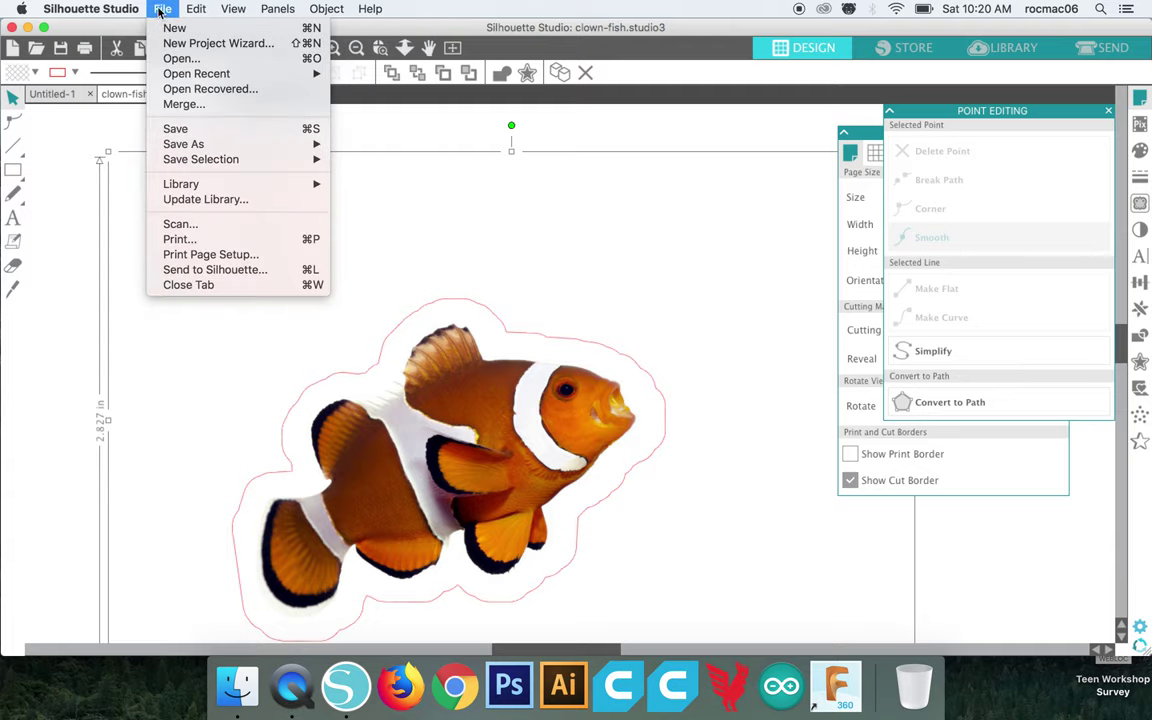
pyautogui.click(160, 10)
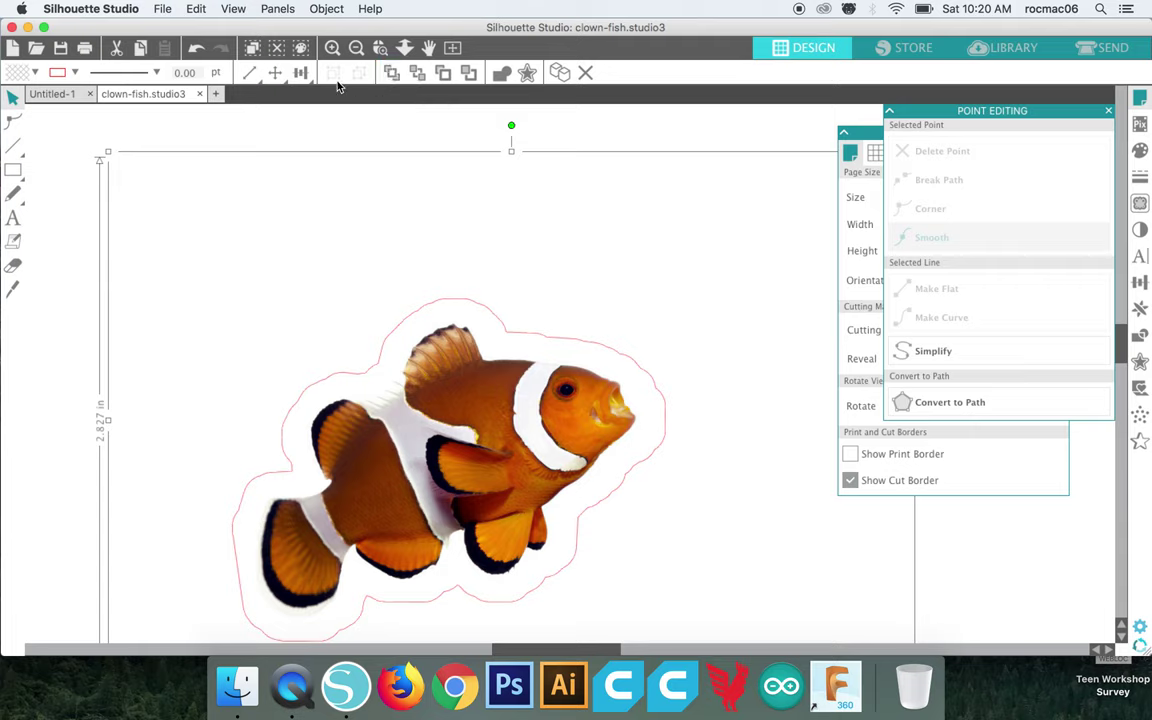
pyautogui.click(388, 347)
pyautogui.click(356, 49)
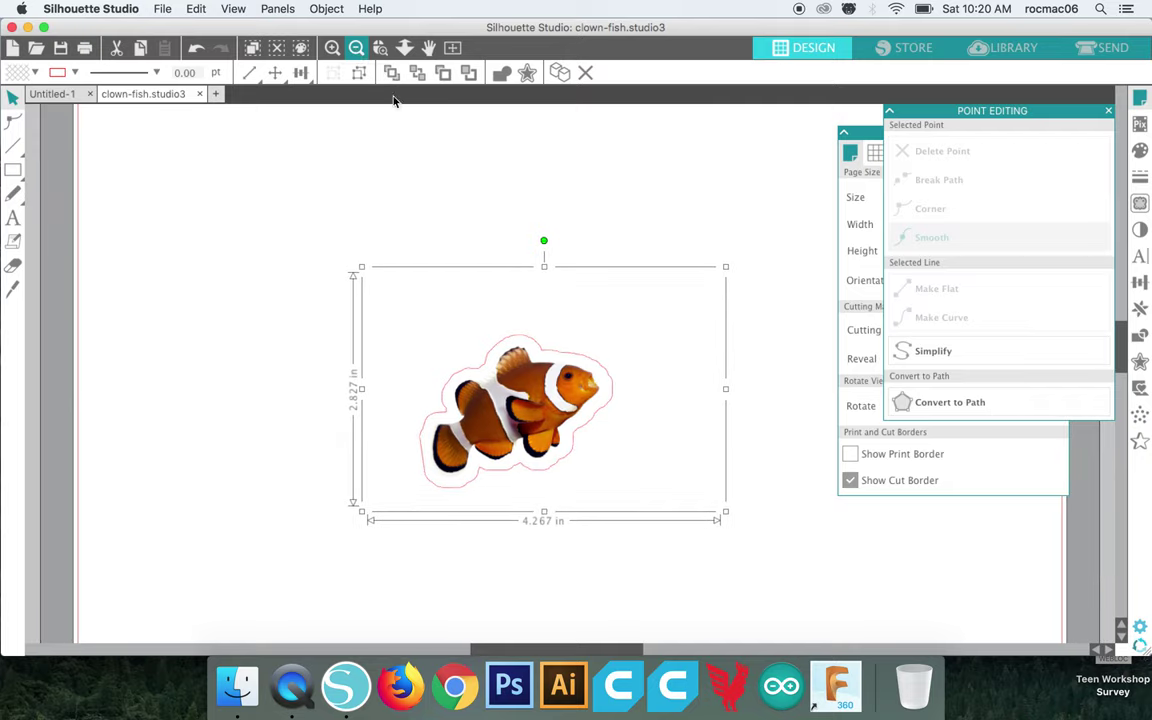
pyautogui.moveTo(545, 362); pyautogui.dragTo(513, 349)
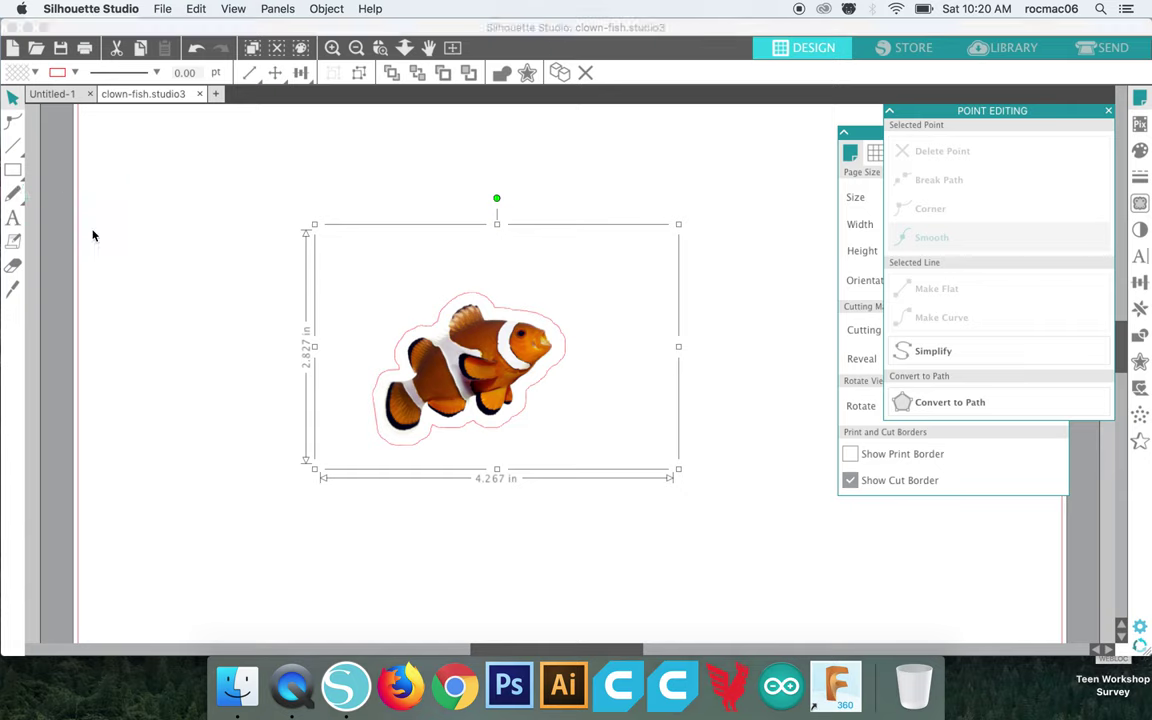
pyautogui.moveTo(490, 366); pyautogui.dragTo(556, 411)
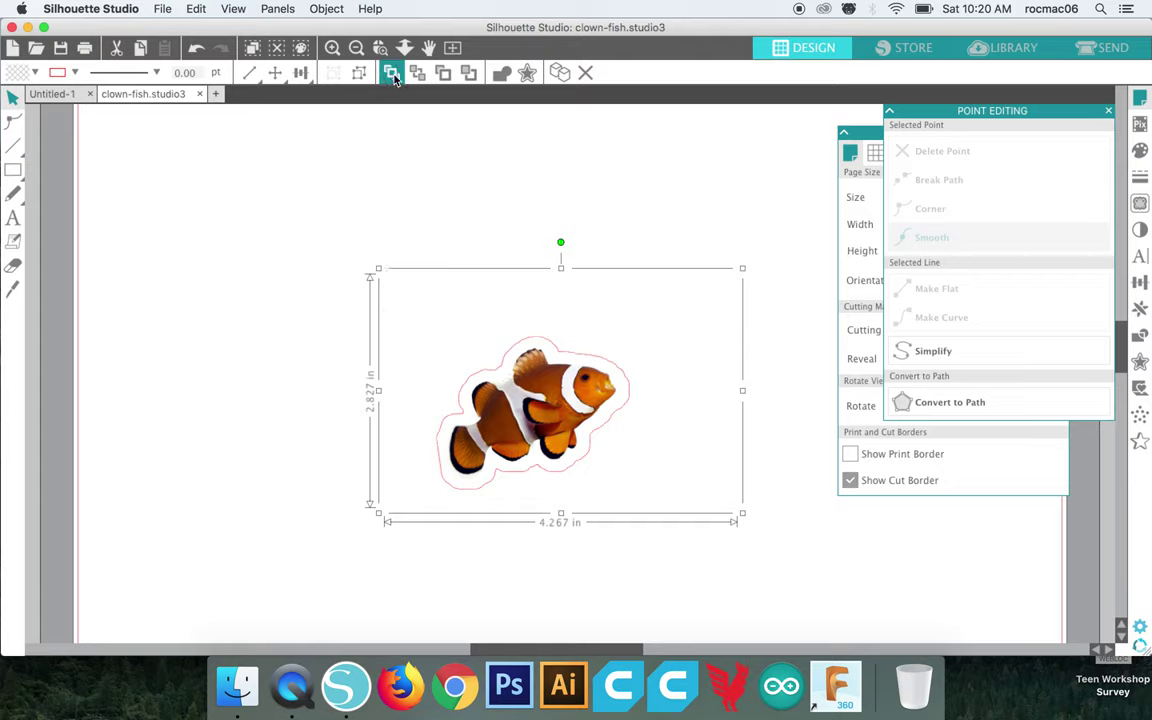
# - Ungroup the fish image and the cut line, and select only the fish image
pyautogui.click(361, 80)
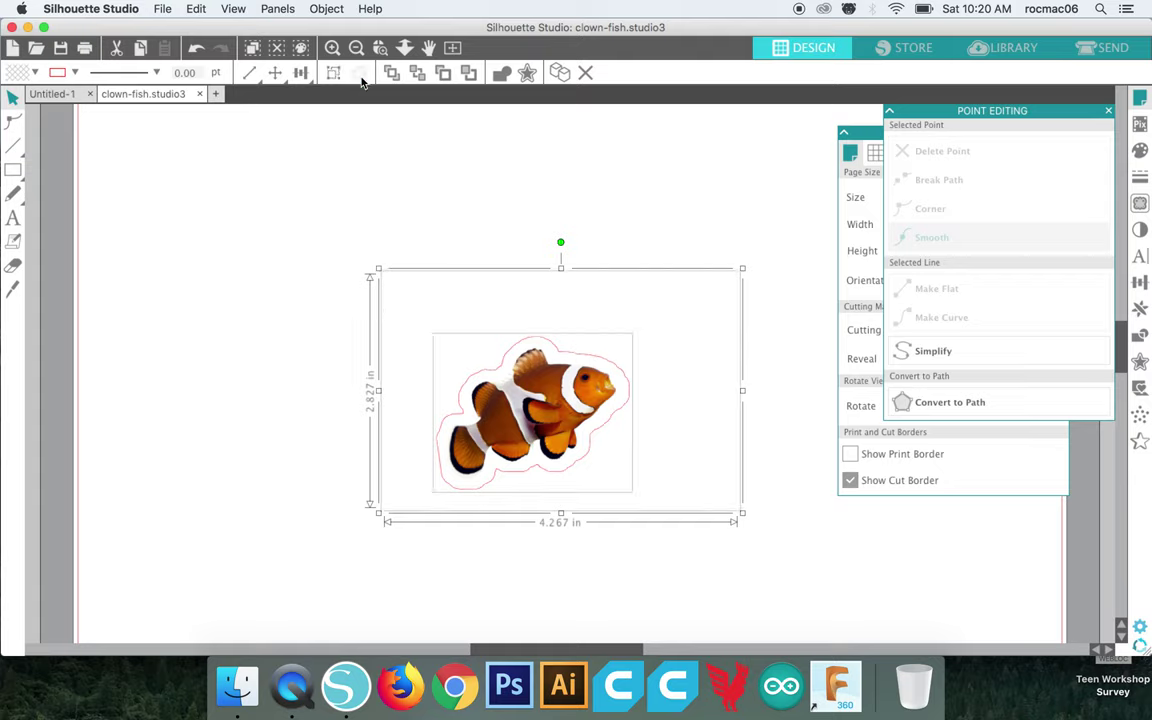
pyautogui.click(555, 267)
pyautogui.click(546, 403)
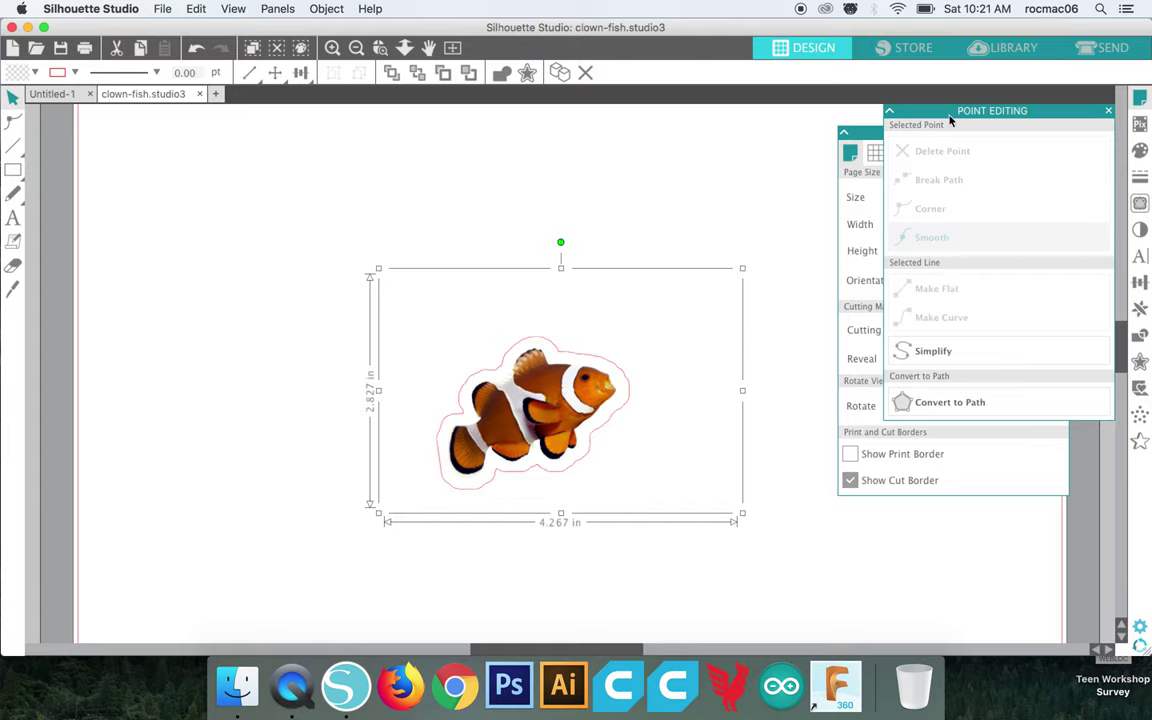
# - Convert the fish image to a path and move it off the cut line to the page's left edge
pyautogui.click(889, 111)
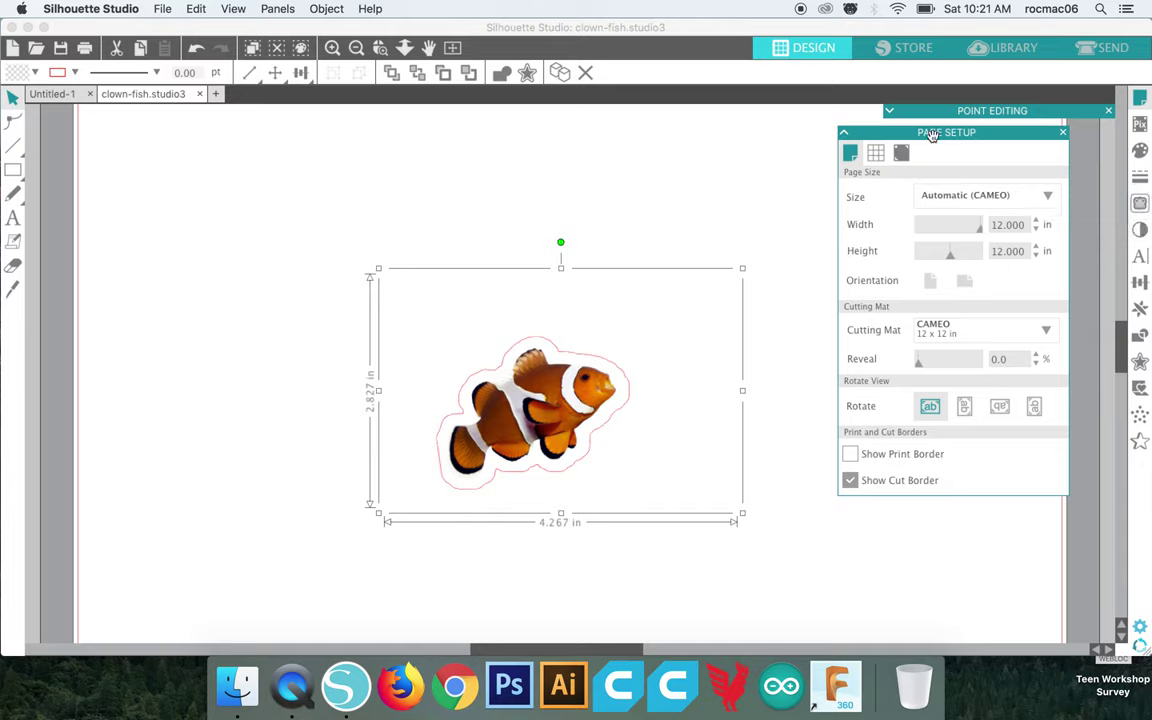
pyautogui.click(326, 9)
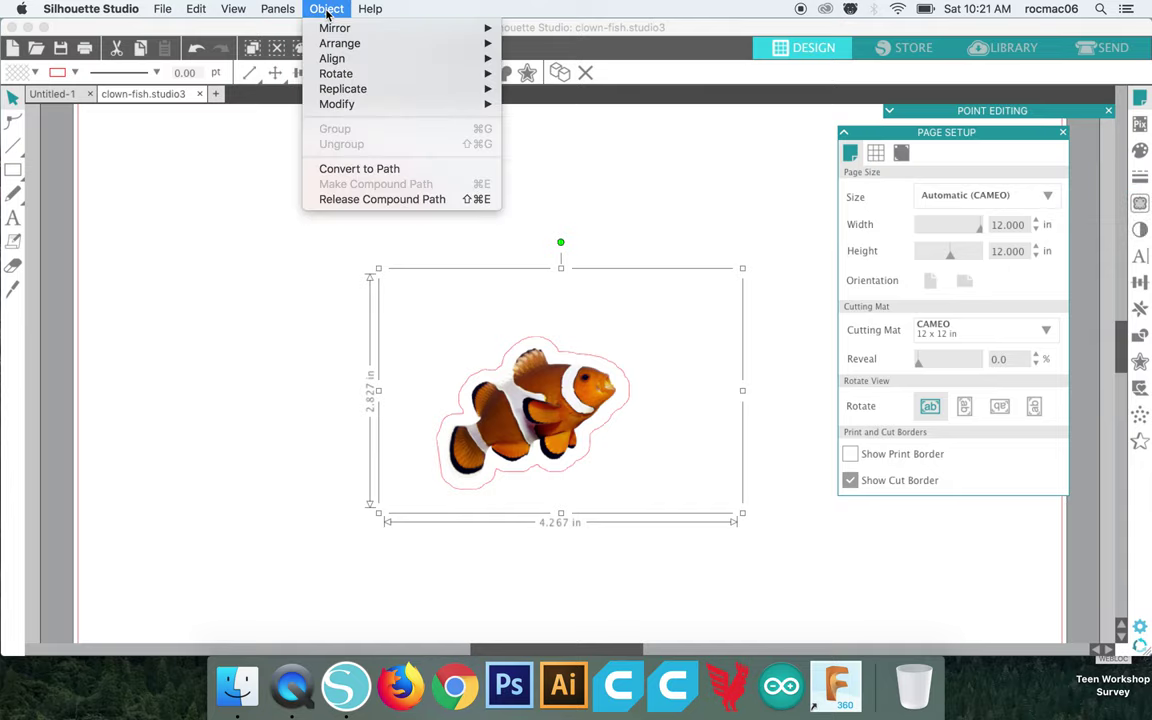
pyautogui.click(375, 170)
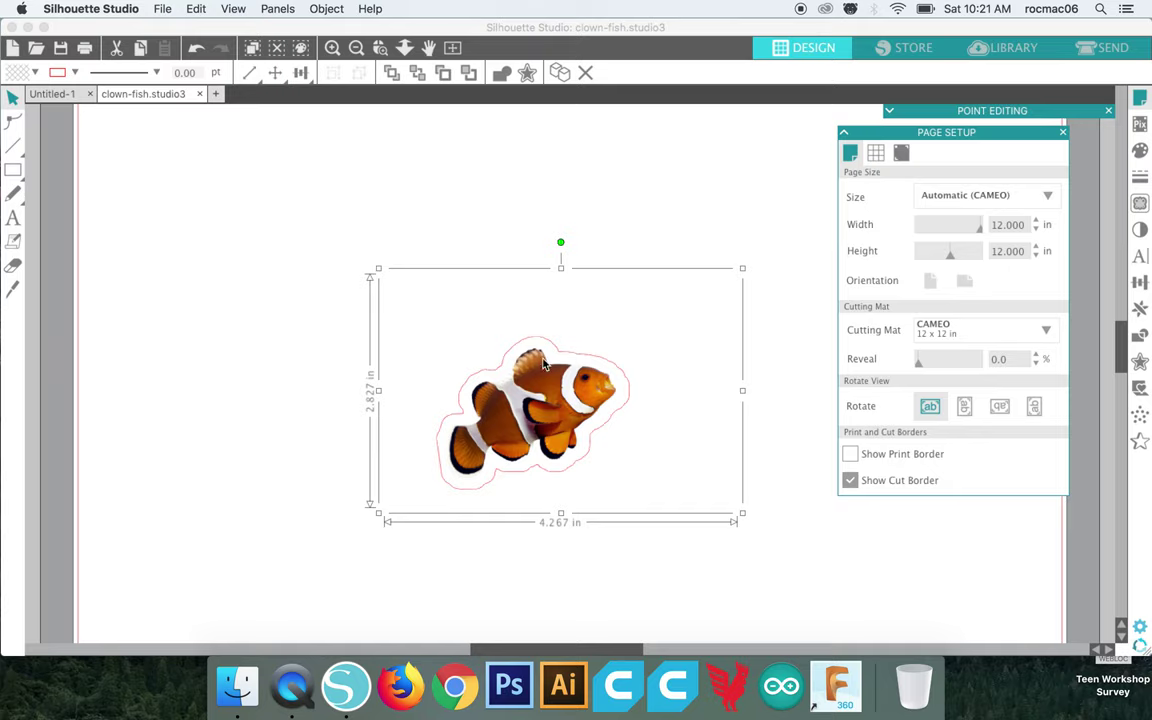
pyautogui.moveTo(562, 397); pyautogui.dragTo(121, 296)
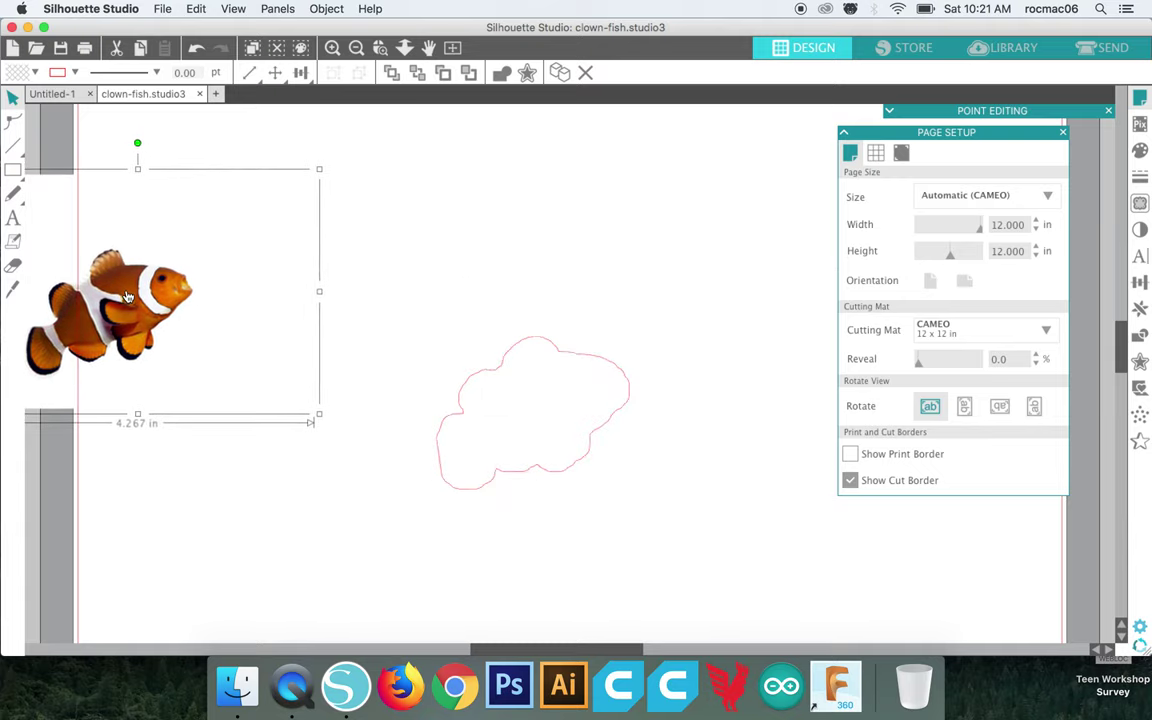
pyautogui.click(322, 9)
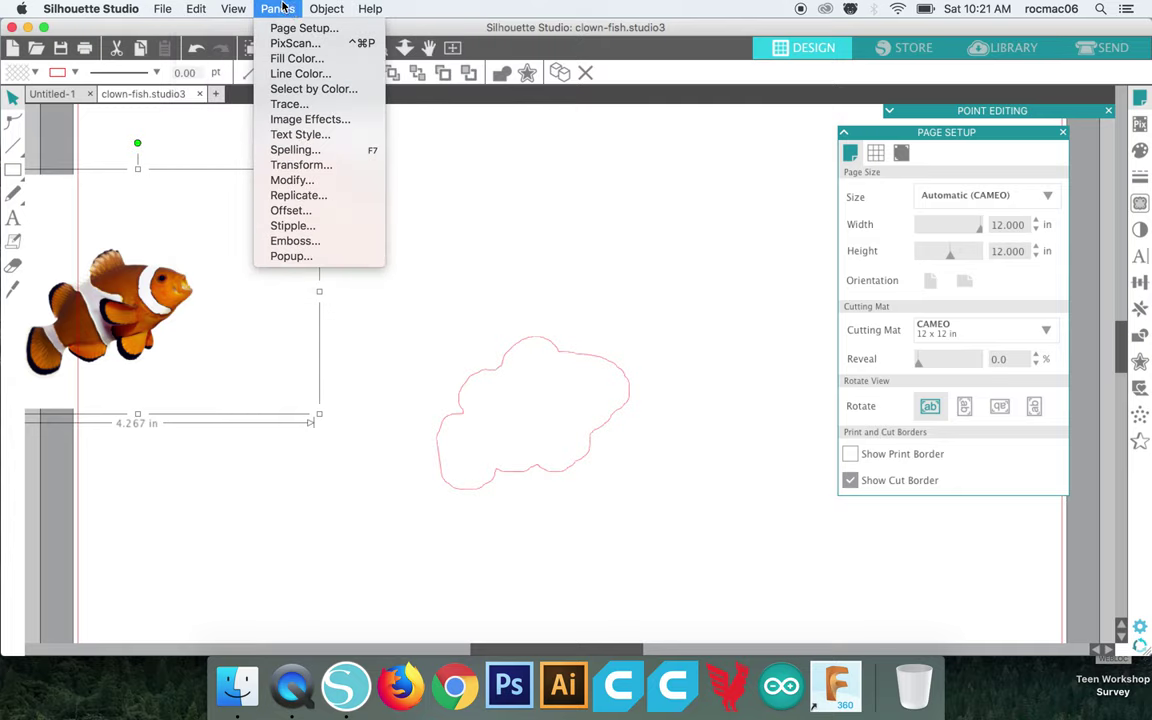
pyautogui.moveTo(318, 9)
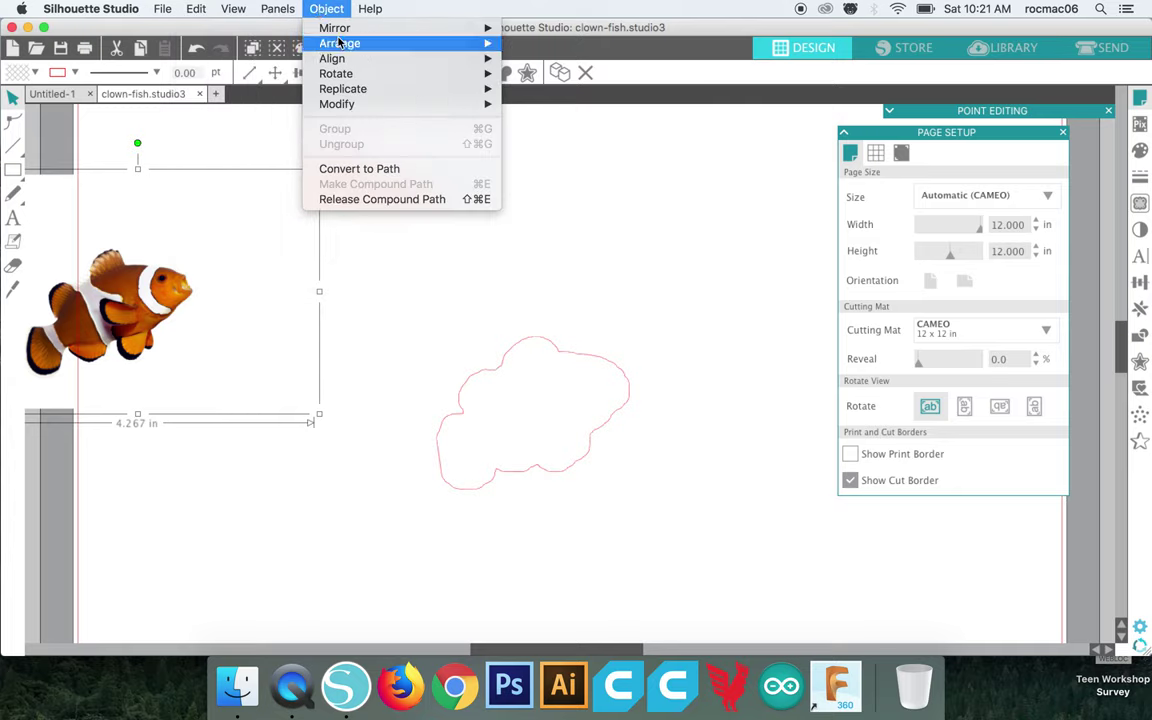
pyautogui.moveTo(358, 91)
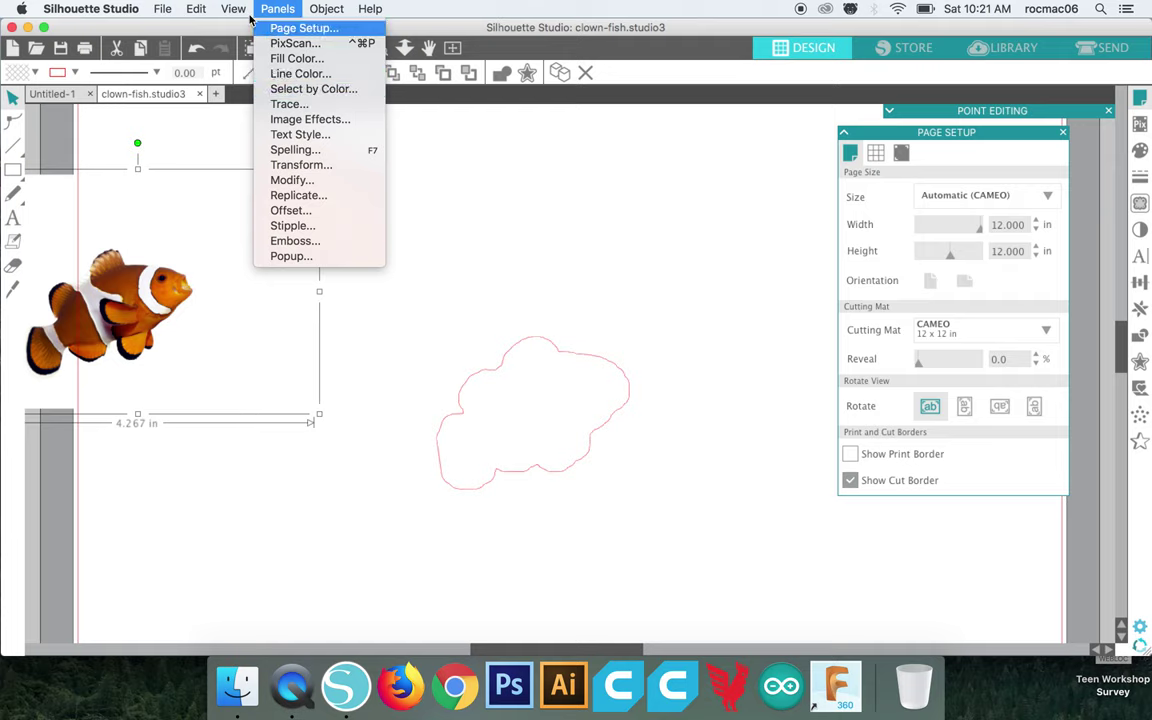
pyautogui.moveTo(240, 9)
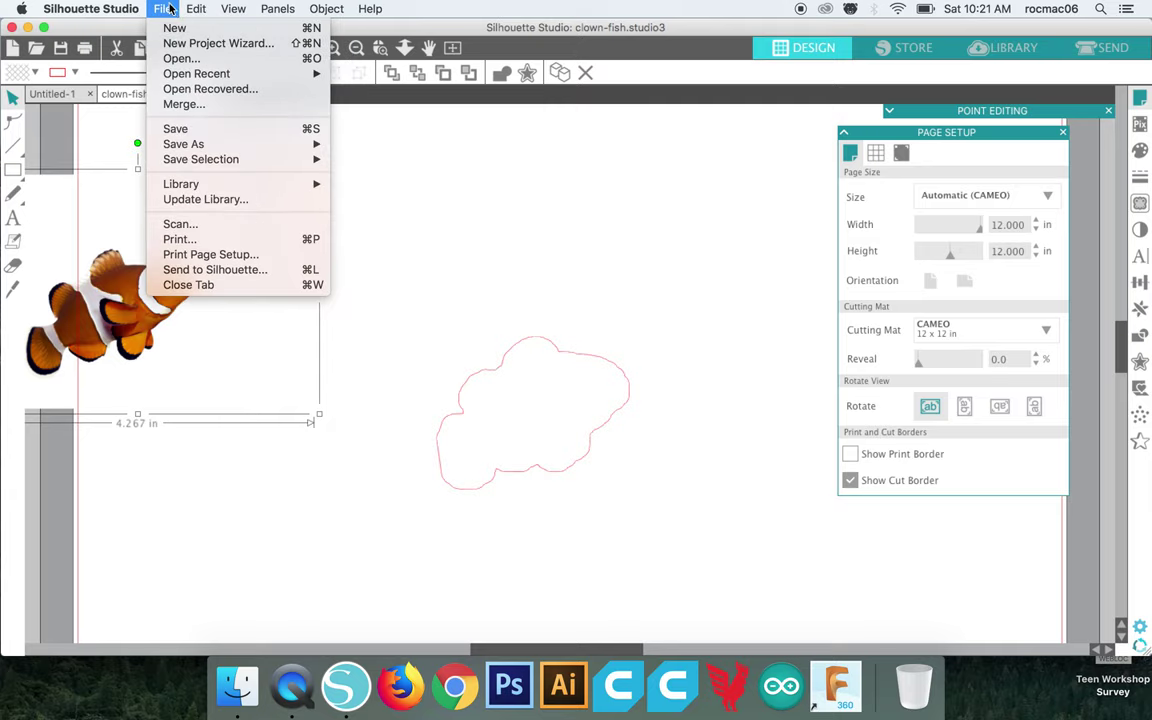
pyautogui.click(170, 9)
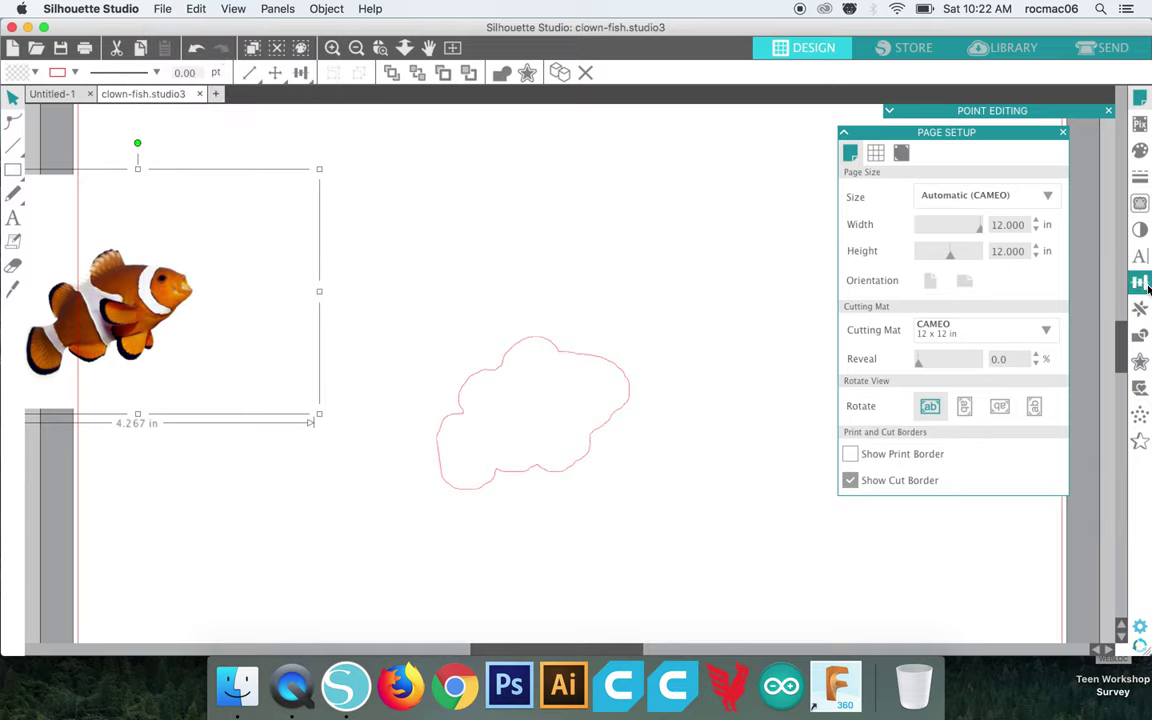
# - Look through the design option panels, from PixScan, Fill, Line Style and Trace to Offset, Popup, Stipple and Emboss
pyautogui.click(1140, 124)
pyautogui.click(1141, 151)
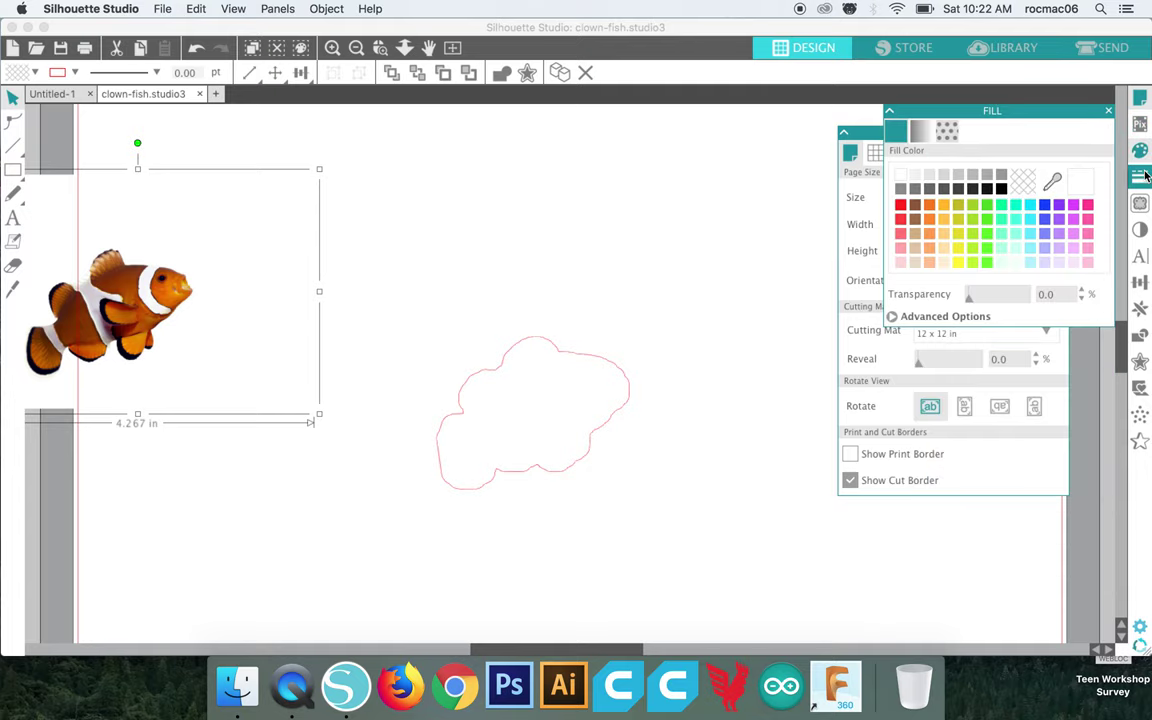
pyautogui.click(1140, 177)
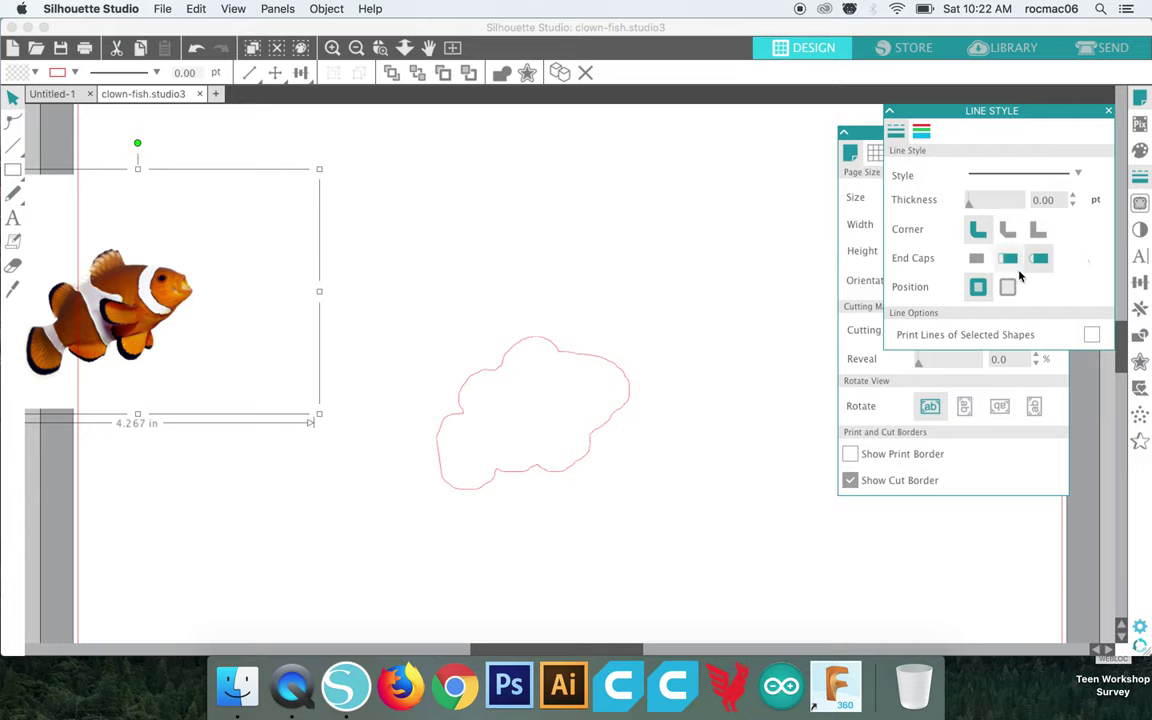
pyautogui.click(1139, 205)
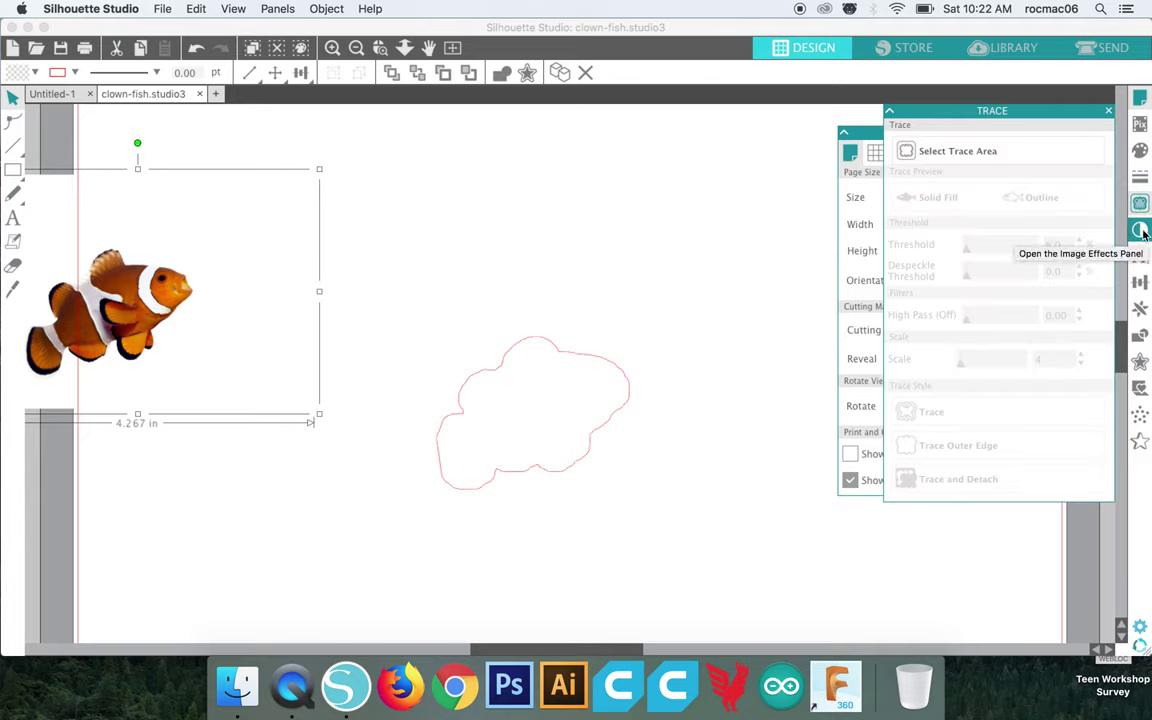
pyautogui.click(1140, 230)
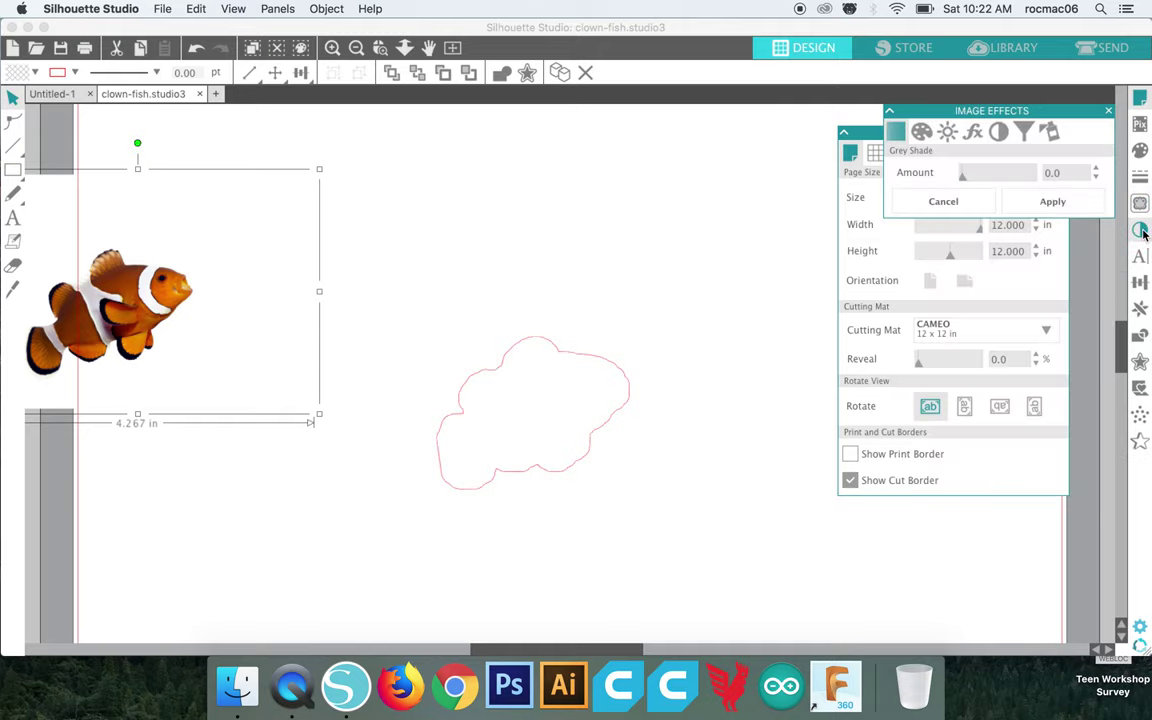
pyautogui.click(1141, 256)
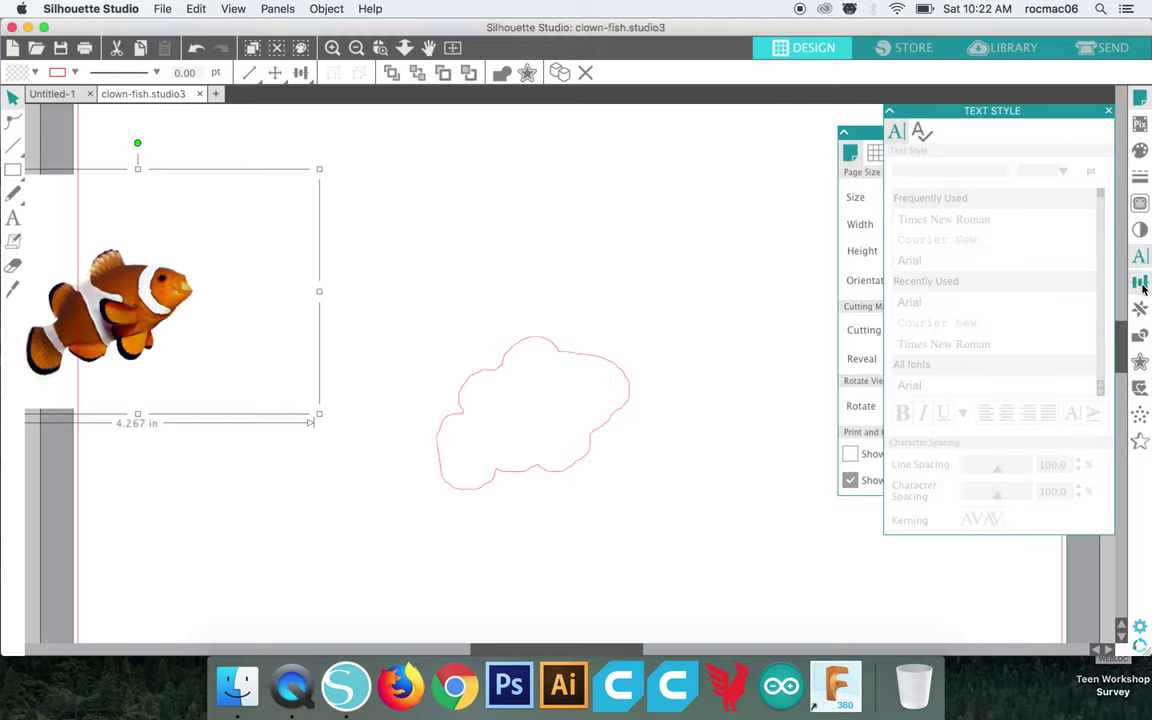
pyautogui.click(1141, 284)
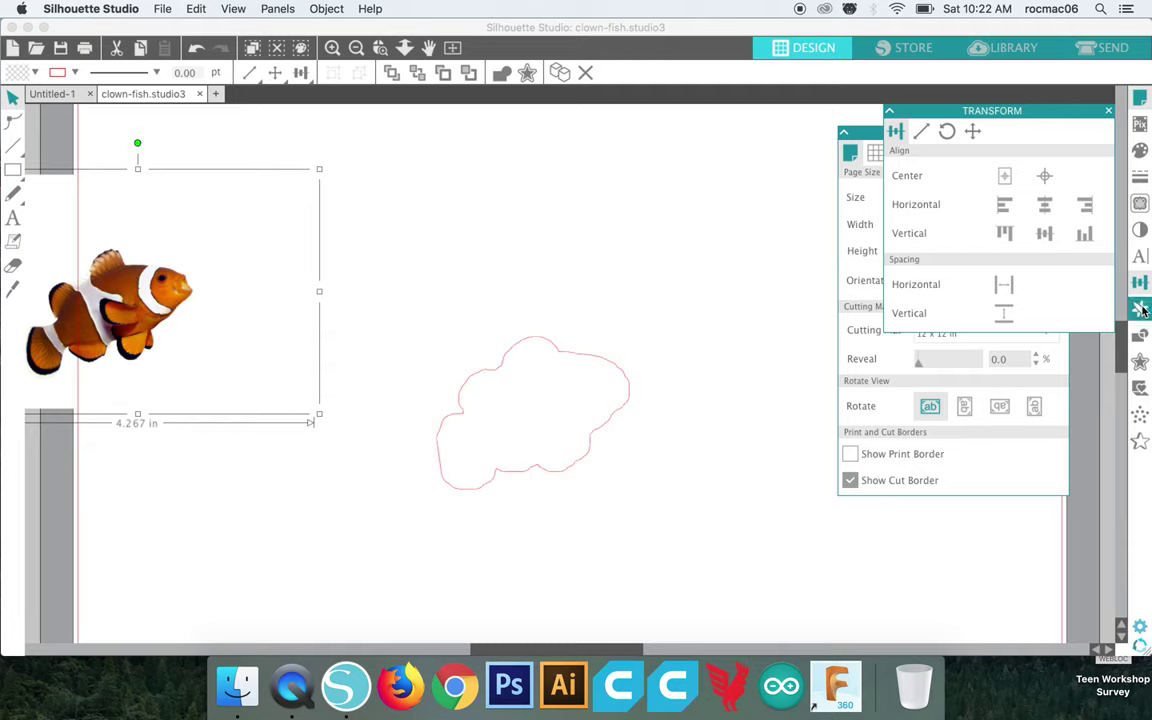
pyautogui.click(1141, 310)
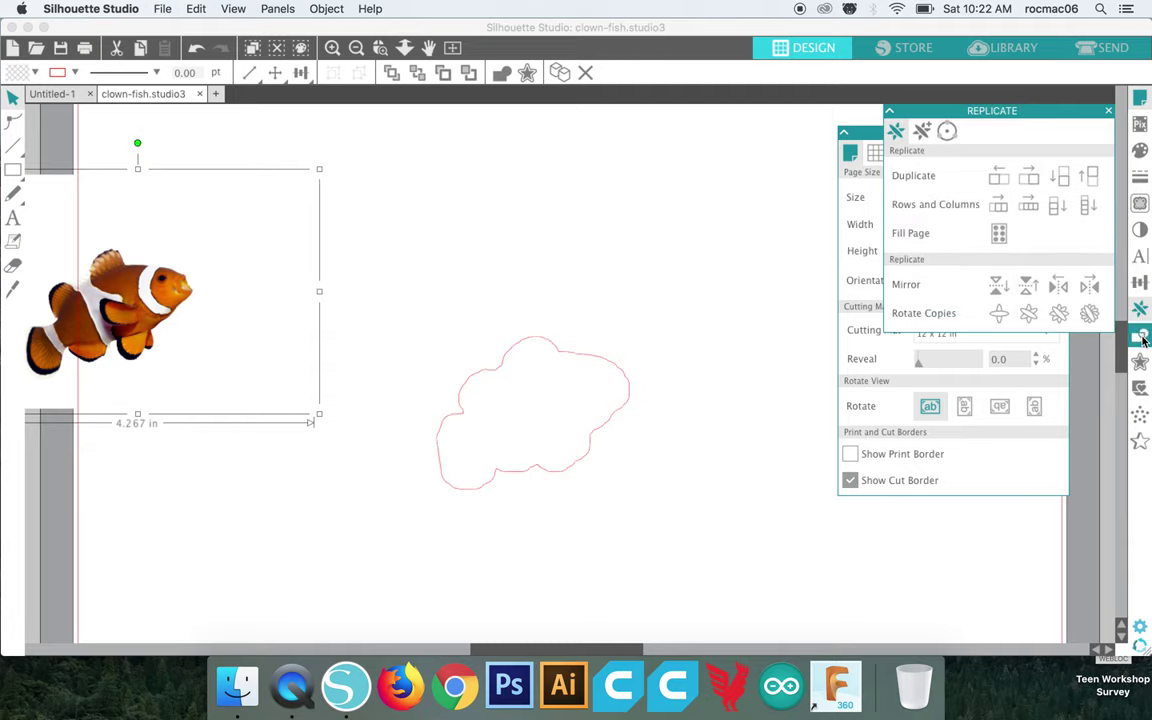
pyautogui.click(1142, 339)
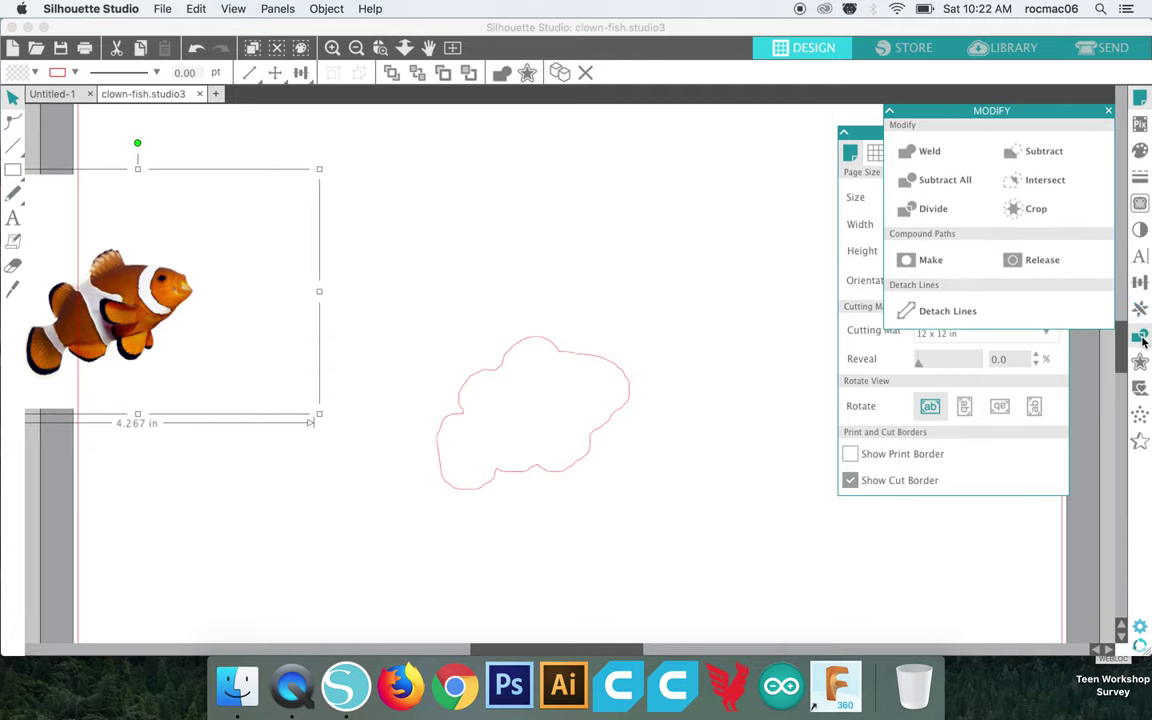
pyautogui.click(1142, 365)
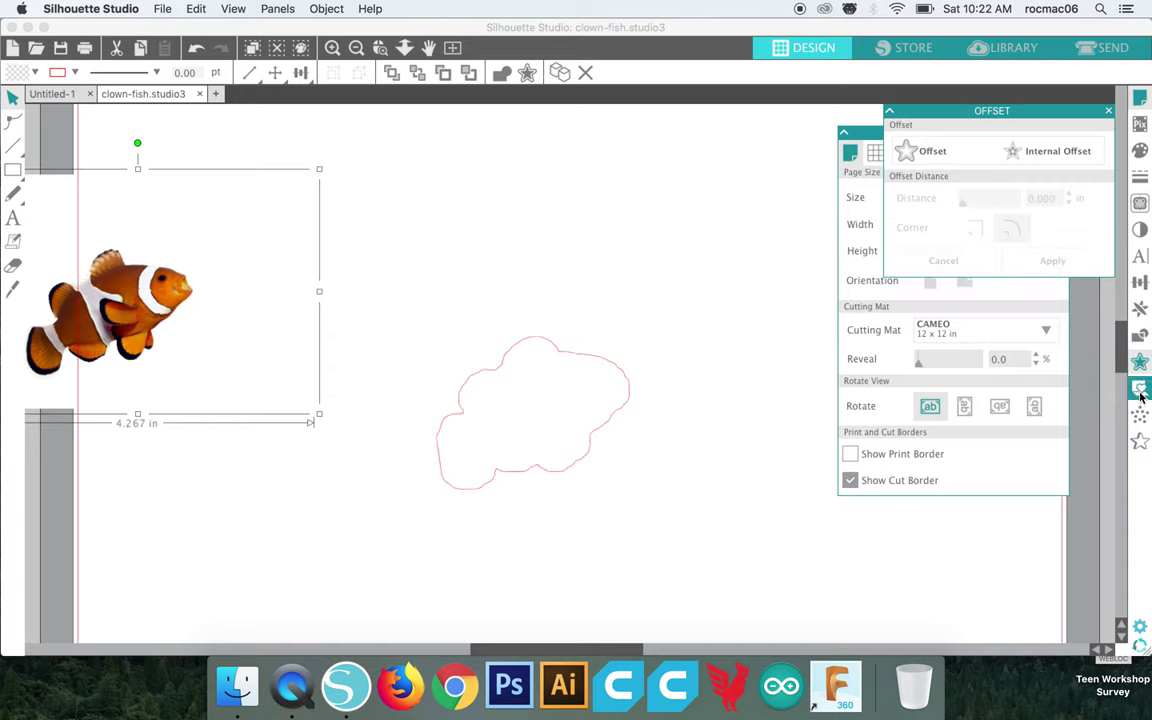
pyautogui.click(1141, 392)
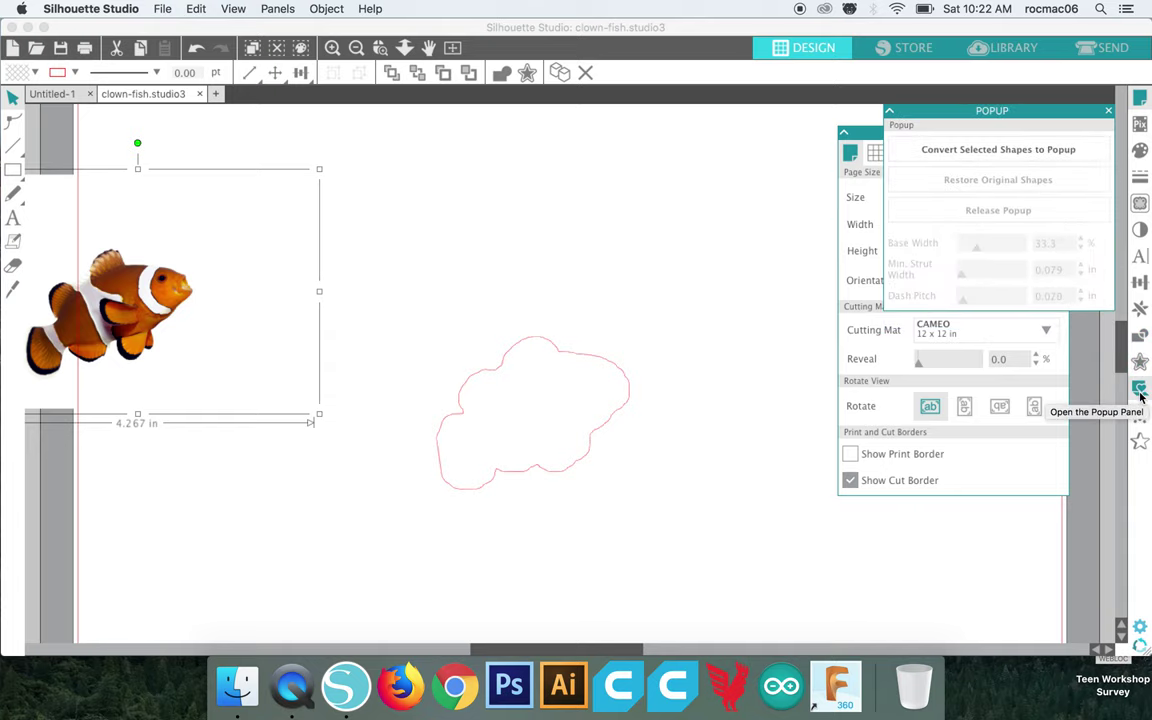
pyautogui.click(1141, 415)
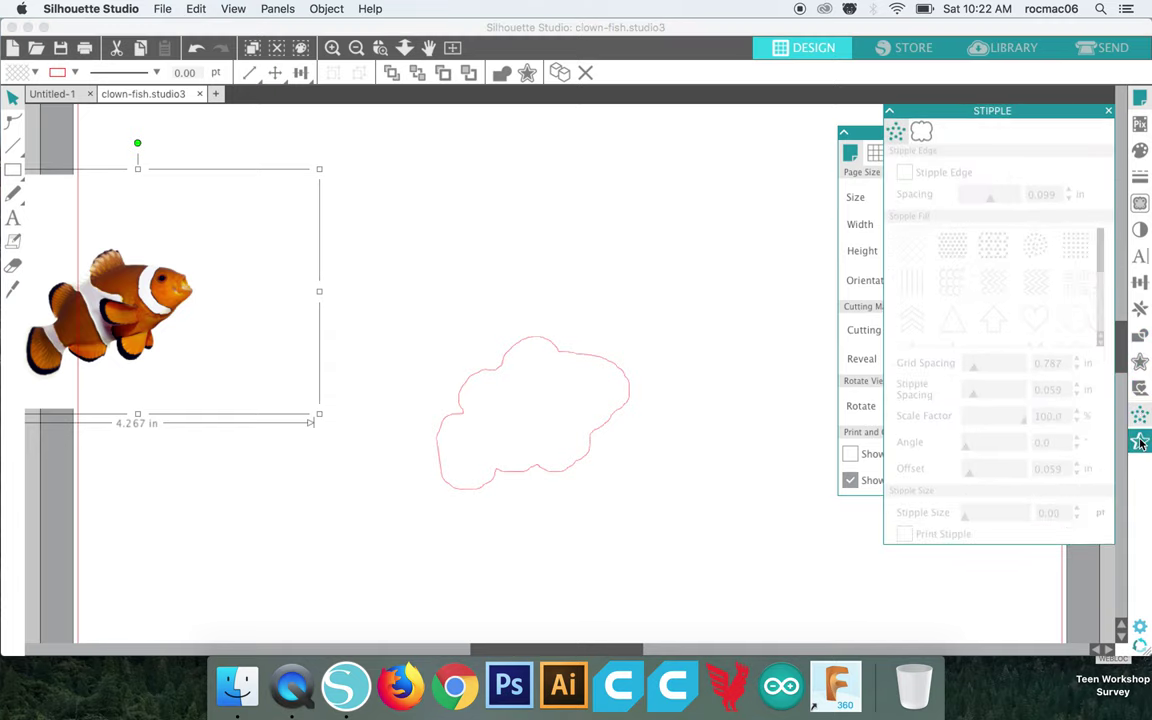
pyautogui.click(1140, 443)
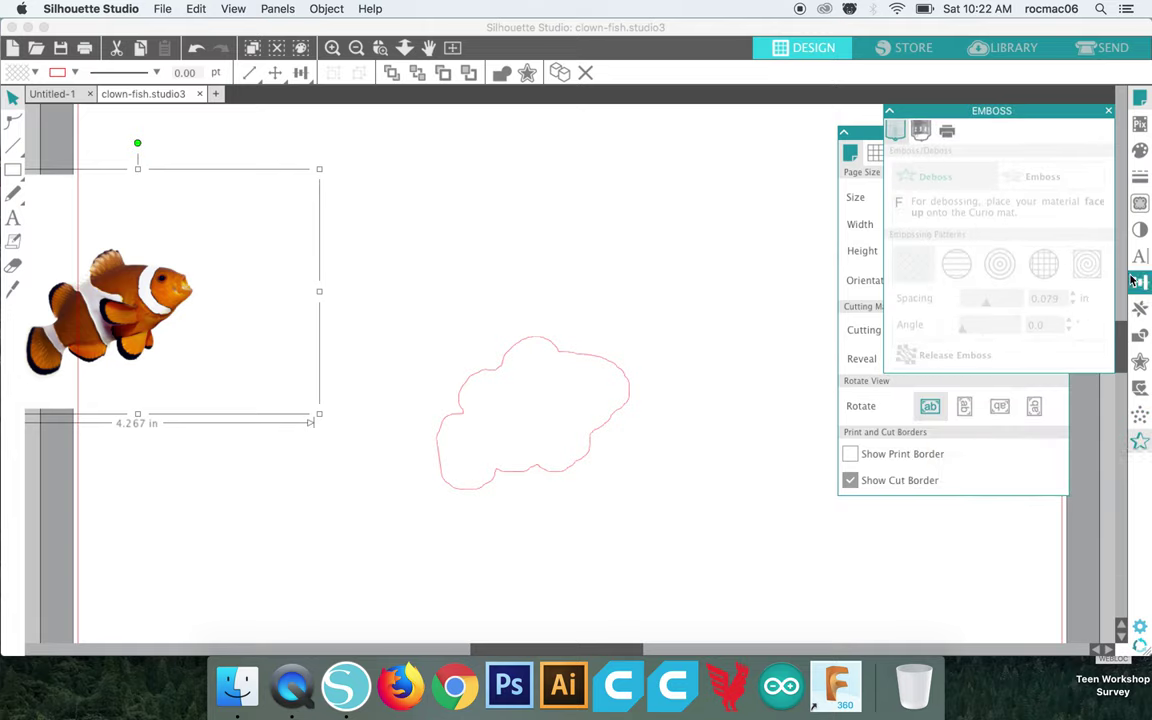
pyautogui.click(1138, 125)
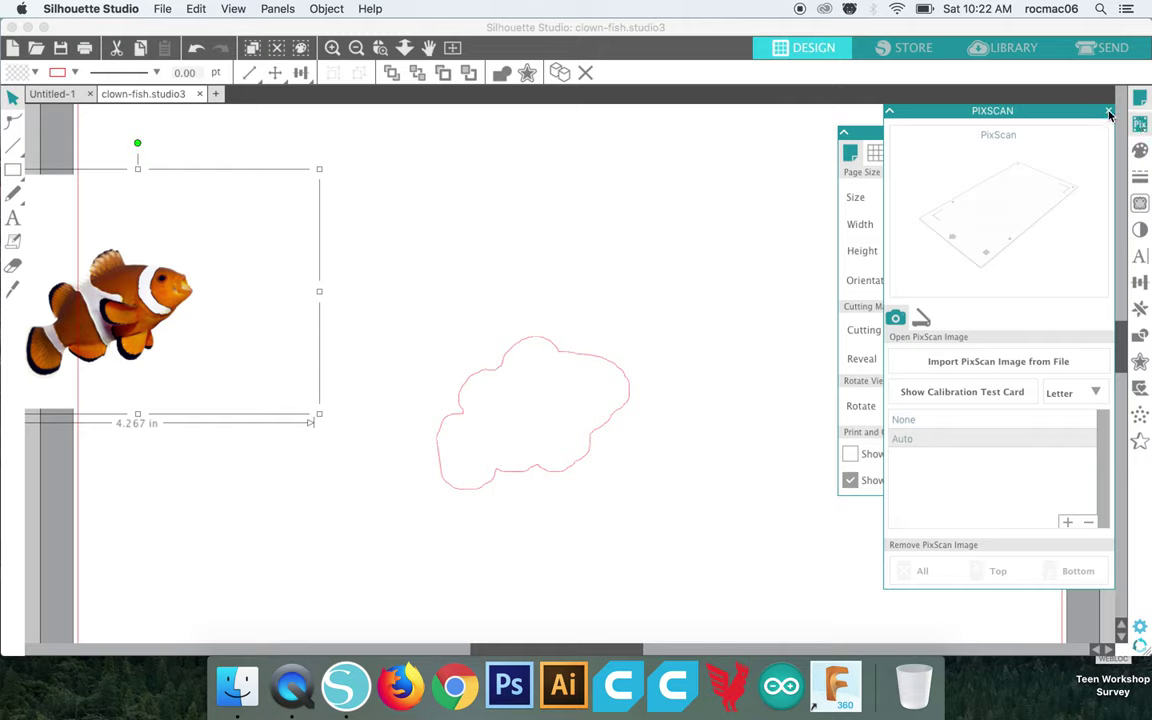
pyautogui.click(891, 113)
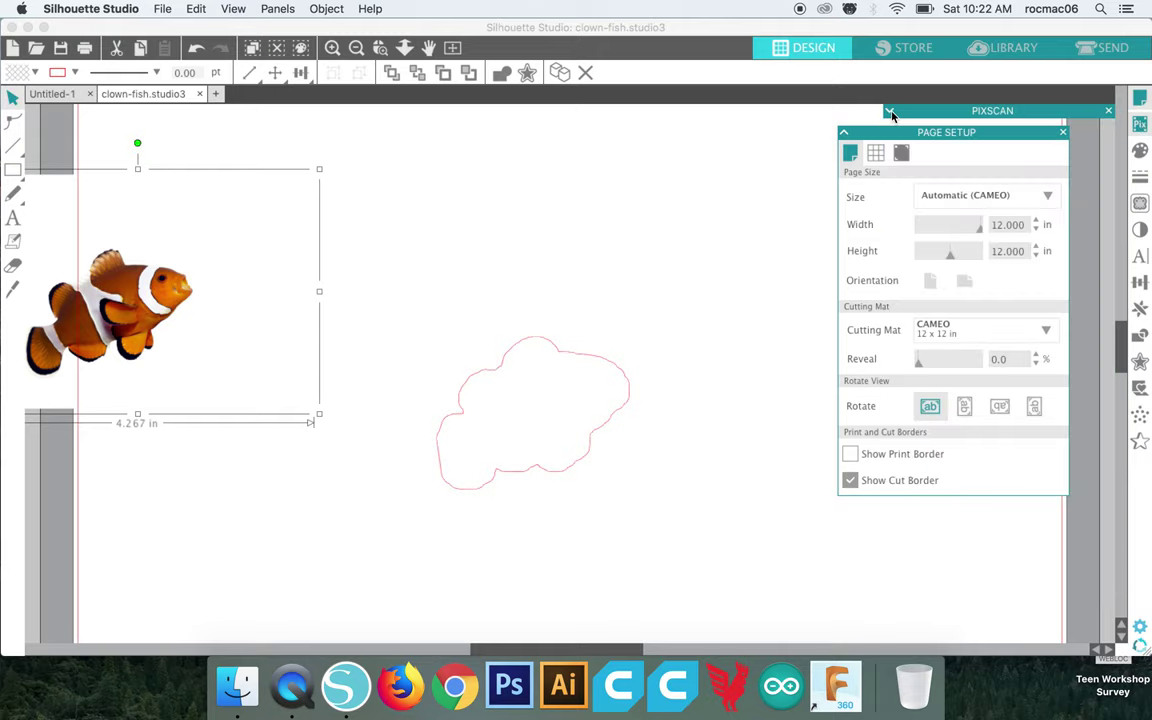
# - Move the fish image back inside its cut line, group the two, and move the group to the page's upper-left area
pyautogui.moveTo(134, 304); pyautogui.dragTo(551, 406)
pyautogui.moveTo(308, 244); pyautogui.dragTo(792, 607)
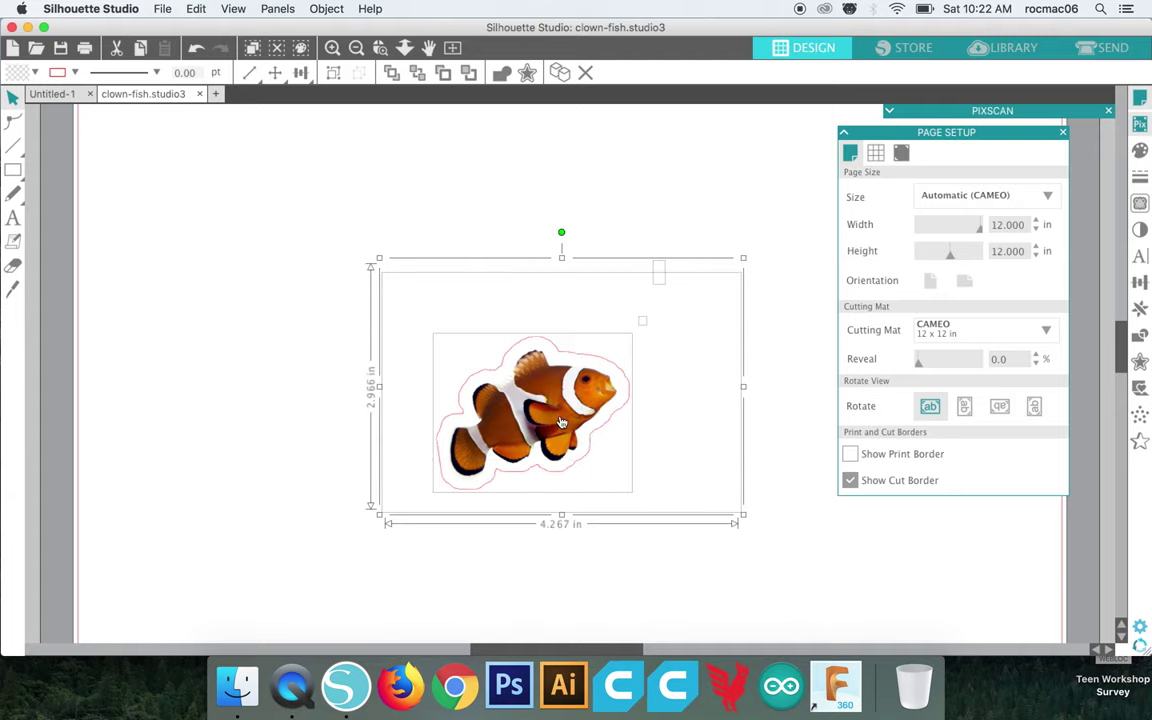
pyautogui.click(331, 78)
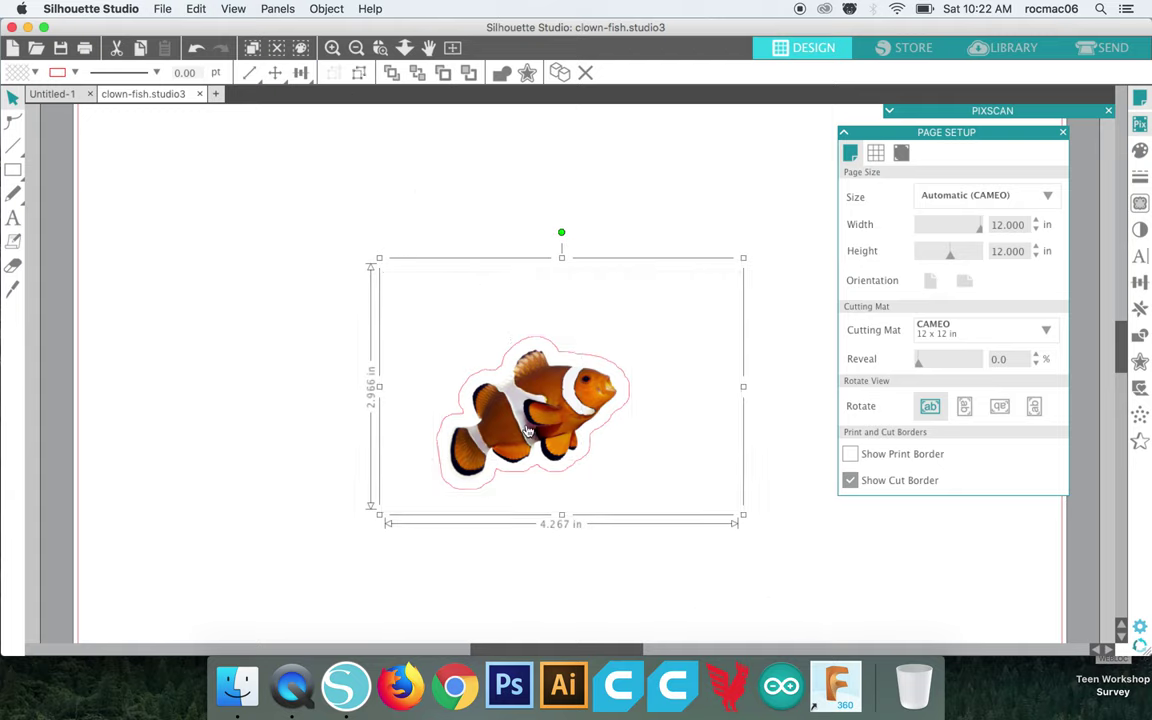
pyautogui.moveTo(530, 440); pyautogui.dragTo(237, 280)
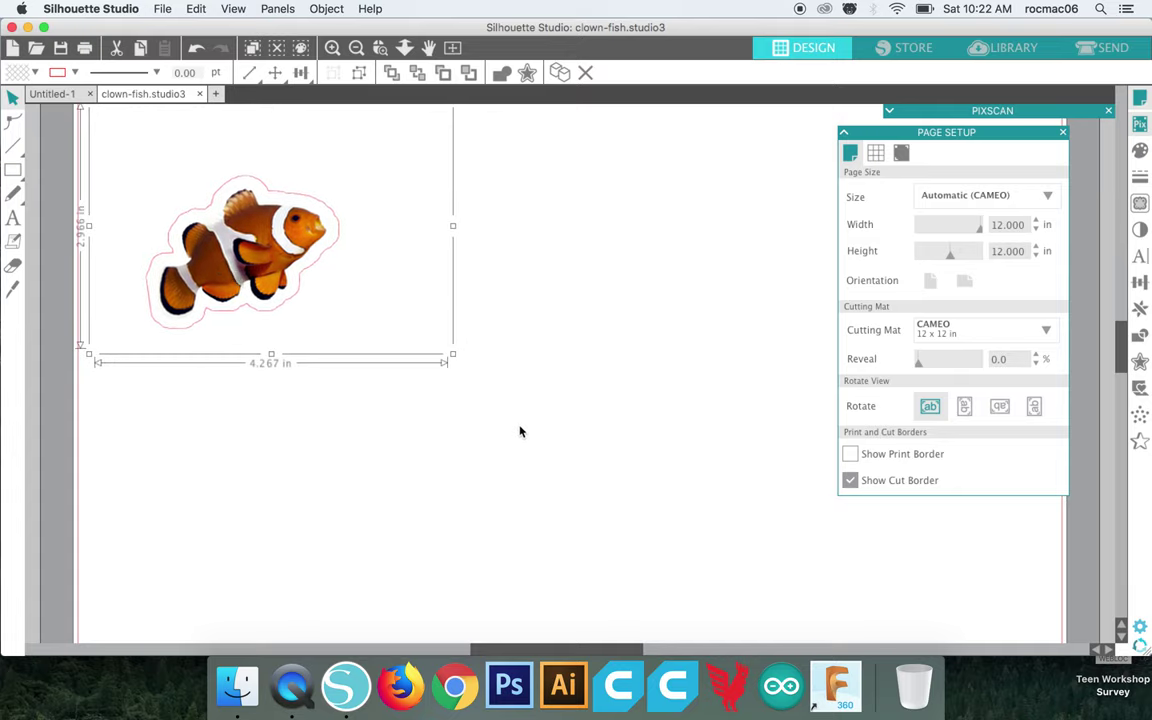
# - Open the print settings for the document and choose the RICOH Aficio MP C305 printer
pyautogui.click(164, 9)
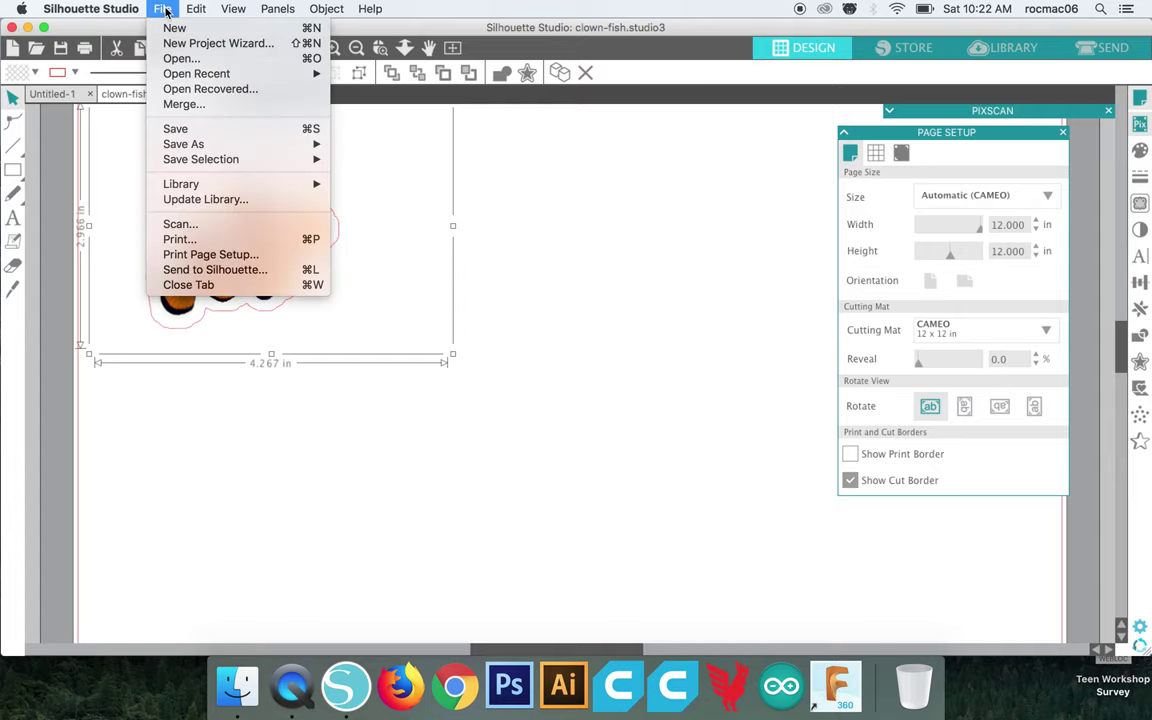
pyautogui.click(221, 242)
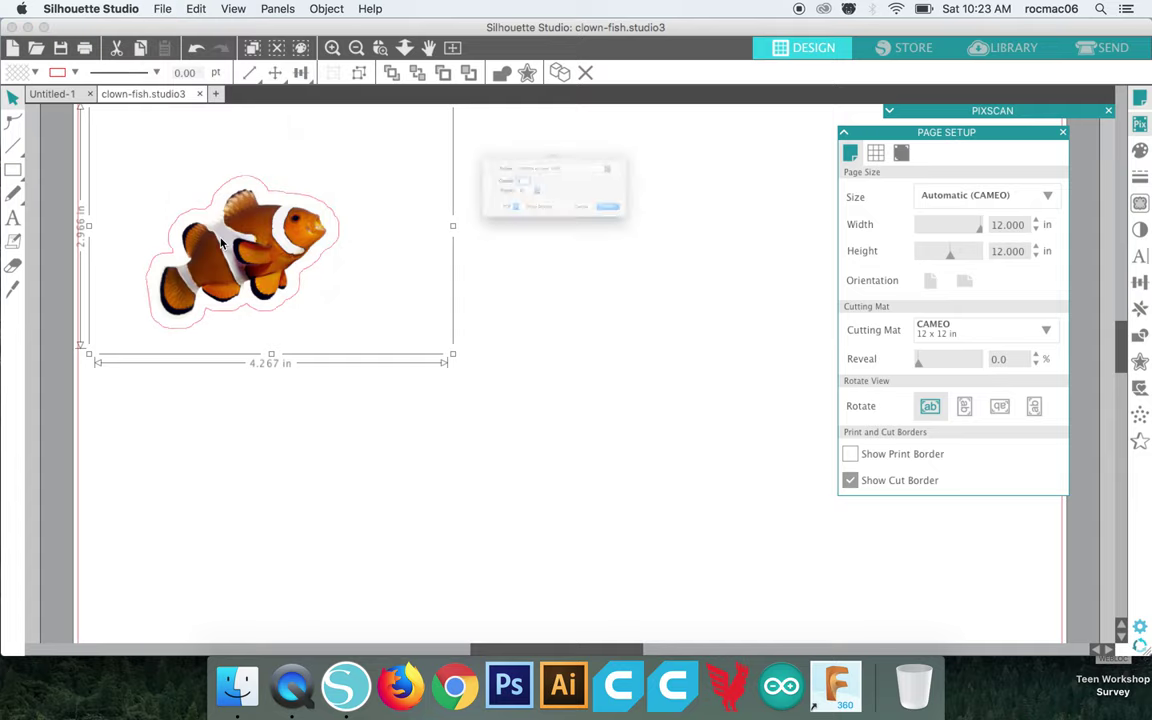
pyautogui.click(550, 147)
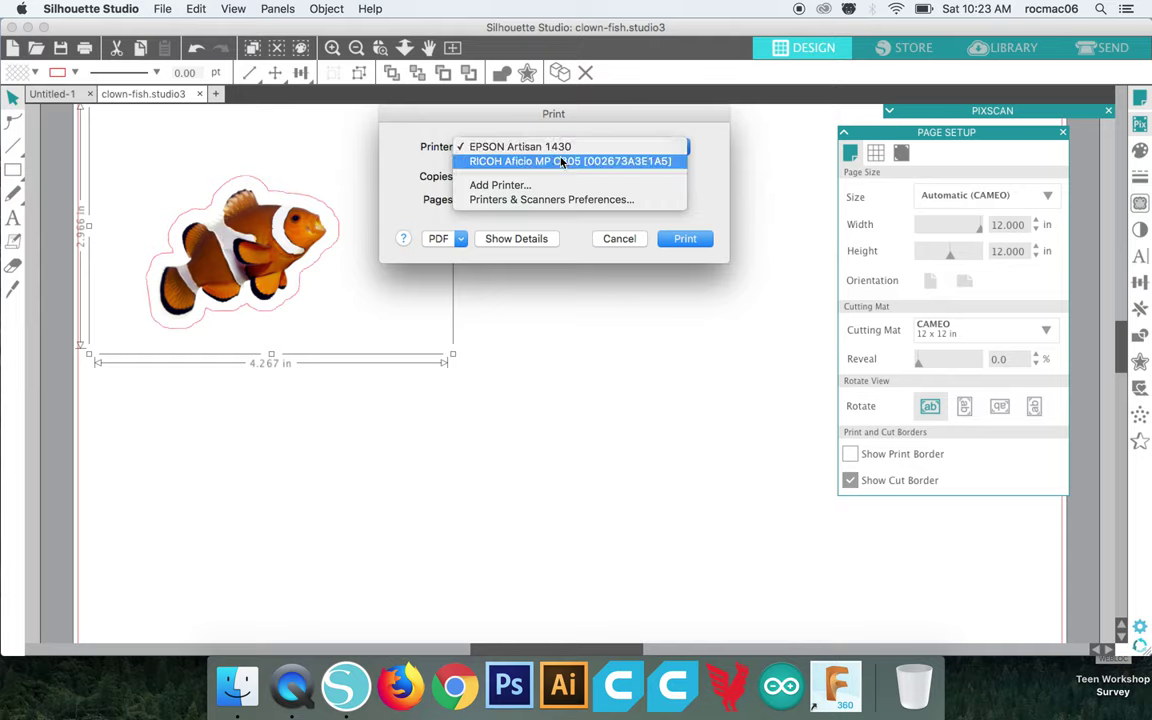
pyautogui.click(561, 161)
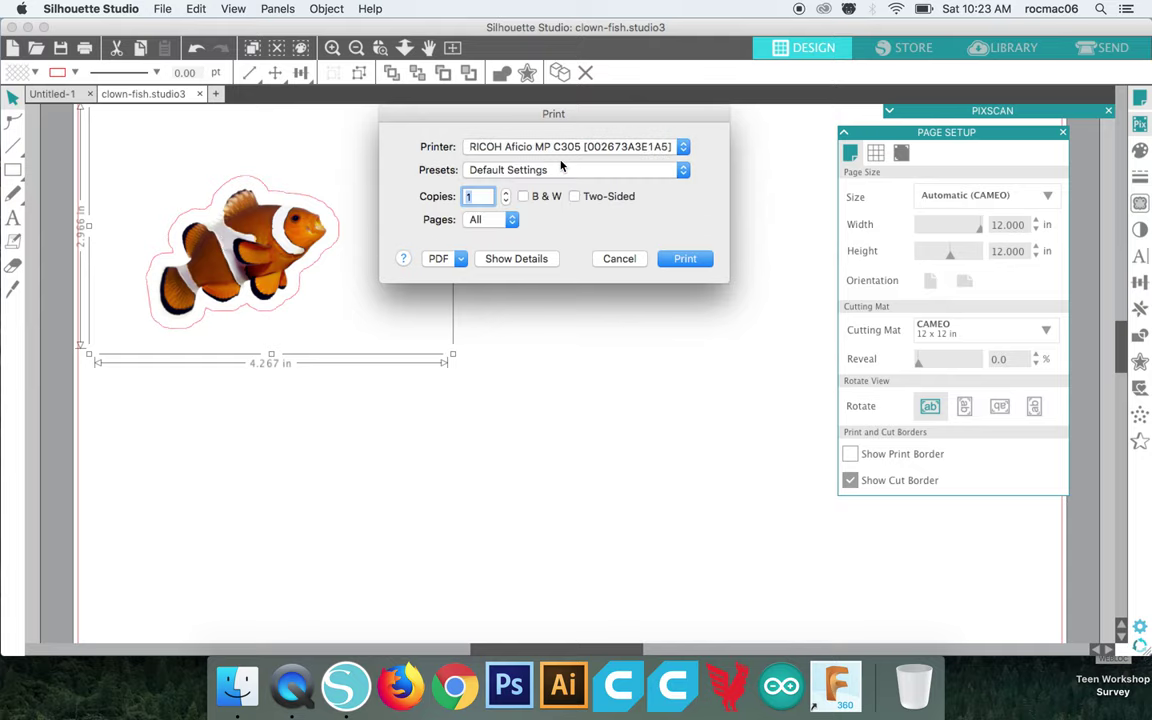
# - Examine the Media & Quality settings of the print presets, including the Color preset
pyautogui.click(561, 169)
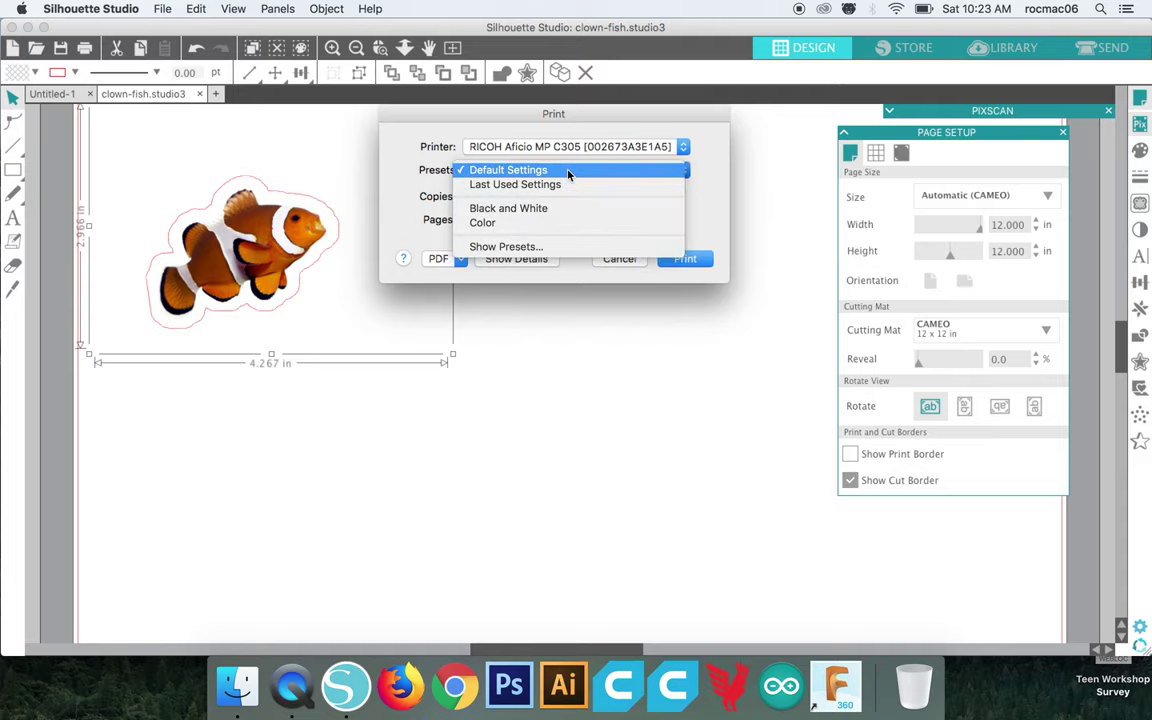
pyautogui.click(506, 246)
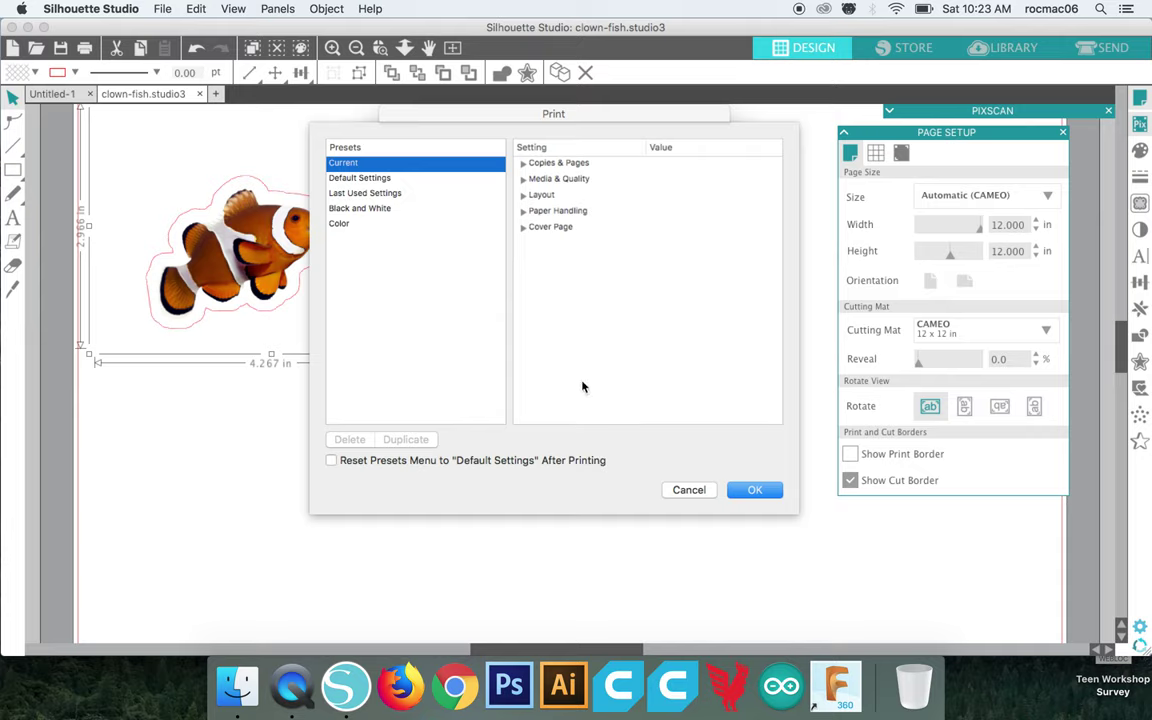
pyautogui.click(540, 181)
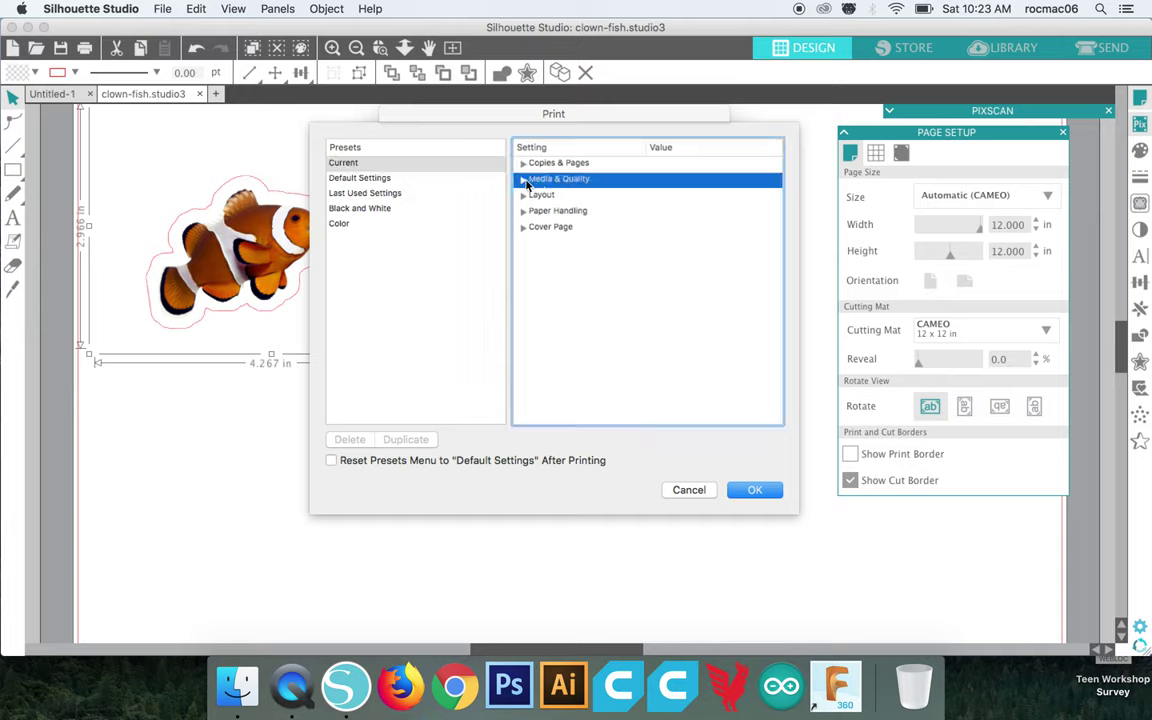
pyautogui.click(523, 180)
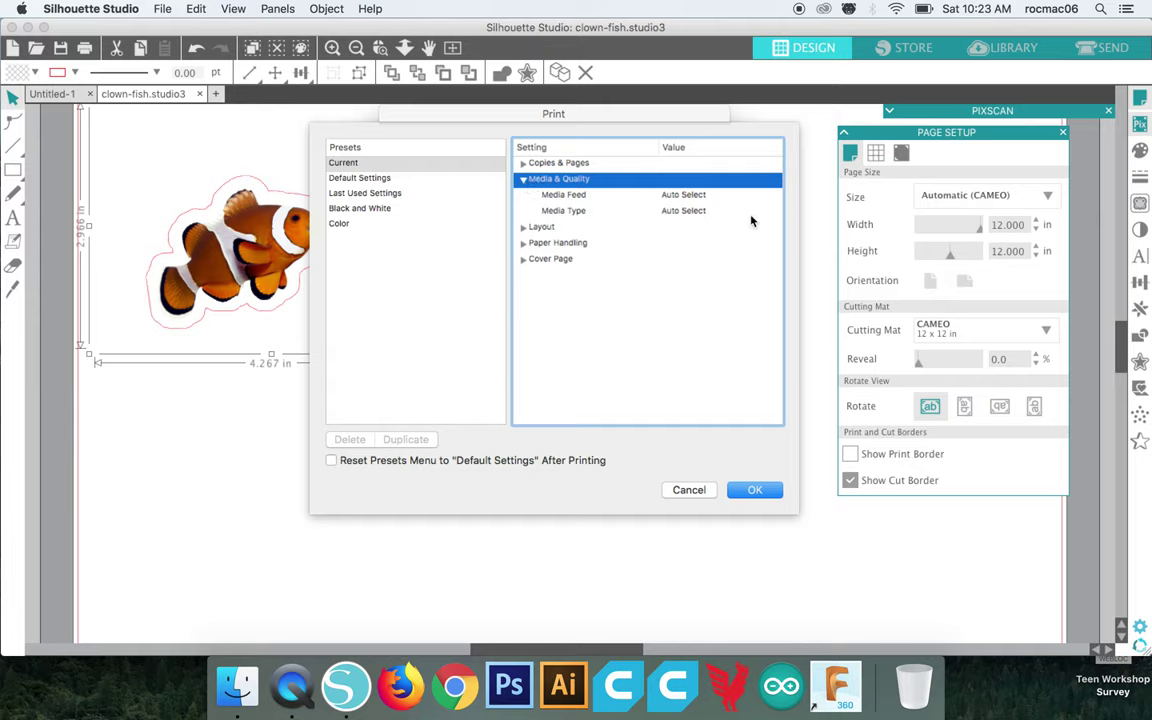
pyautogui.click(362, 224)
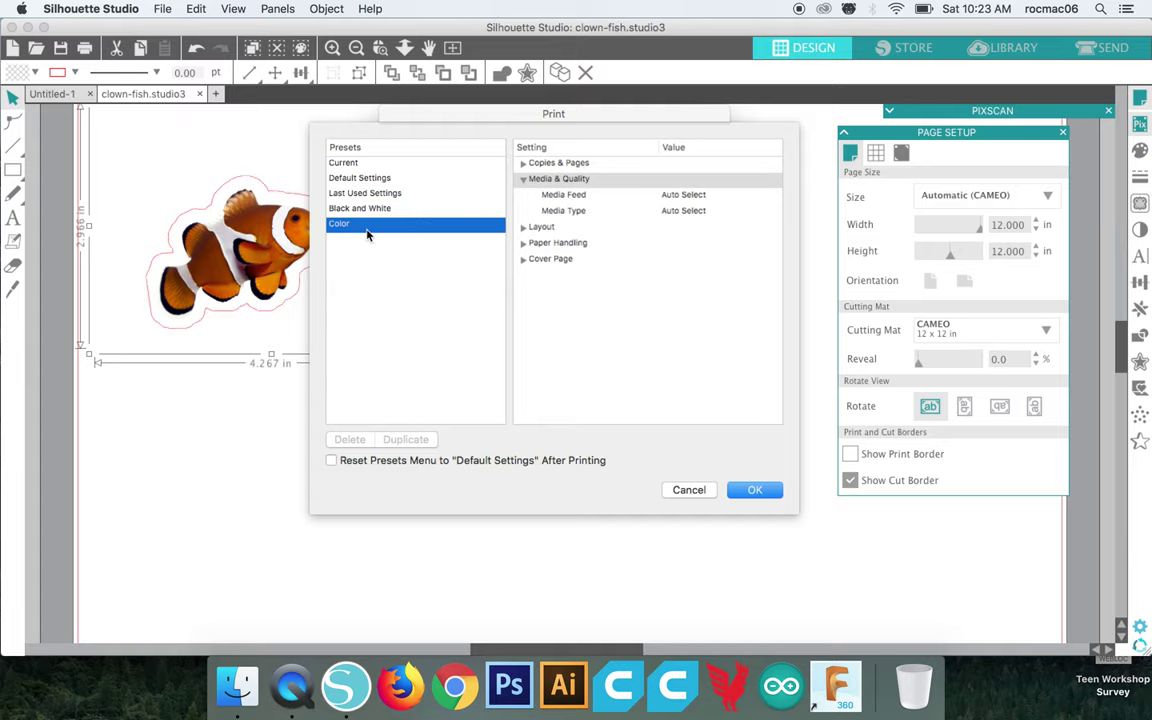
pyautogui.click(745, 490)
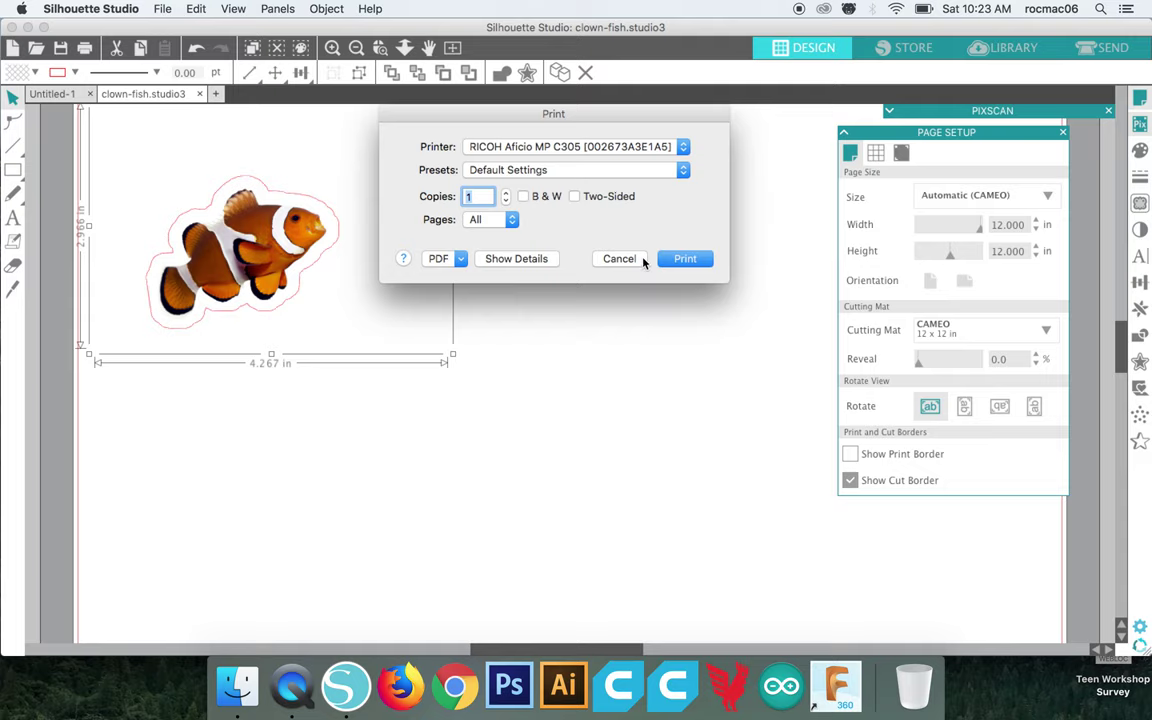
# - Show the detailed print settings and set the media type to Labels
pyautogui.click(543, 258)
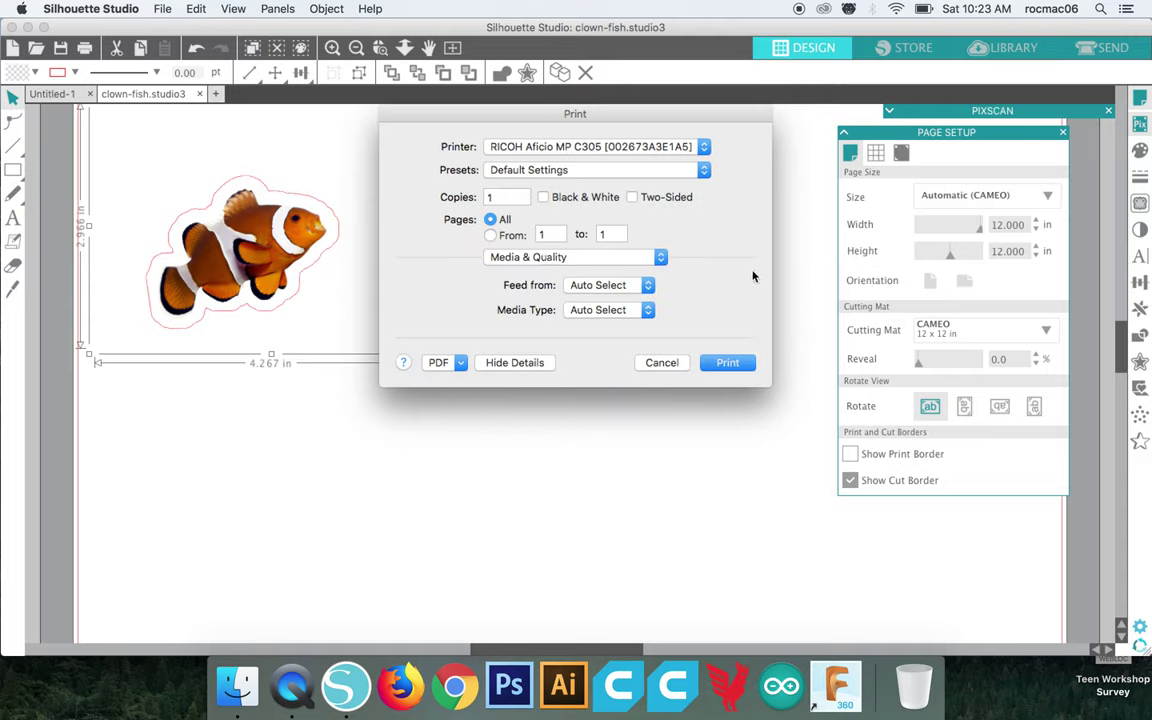
pyautogui.click(657, 258)
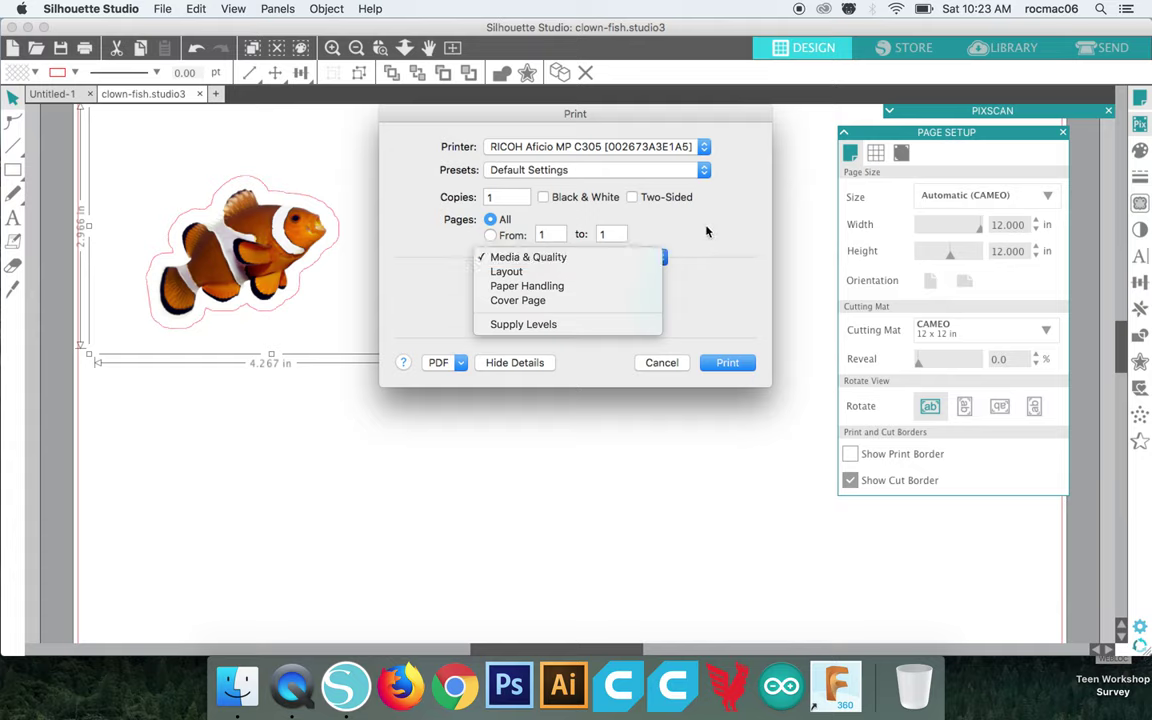
pyautogui.click(657, 258)
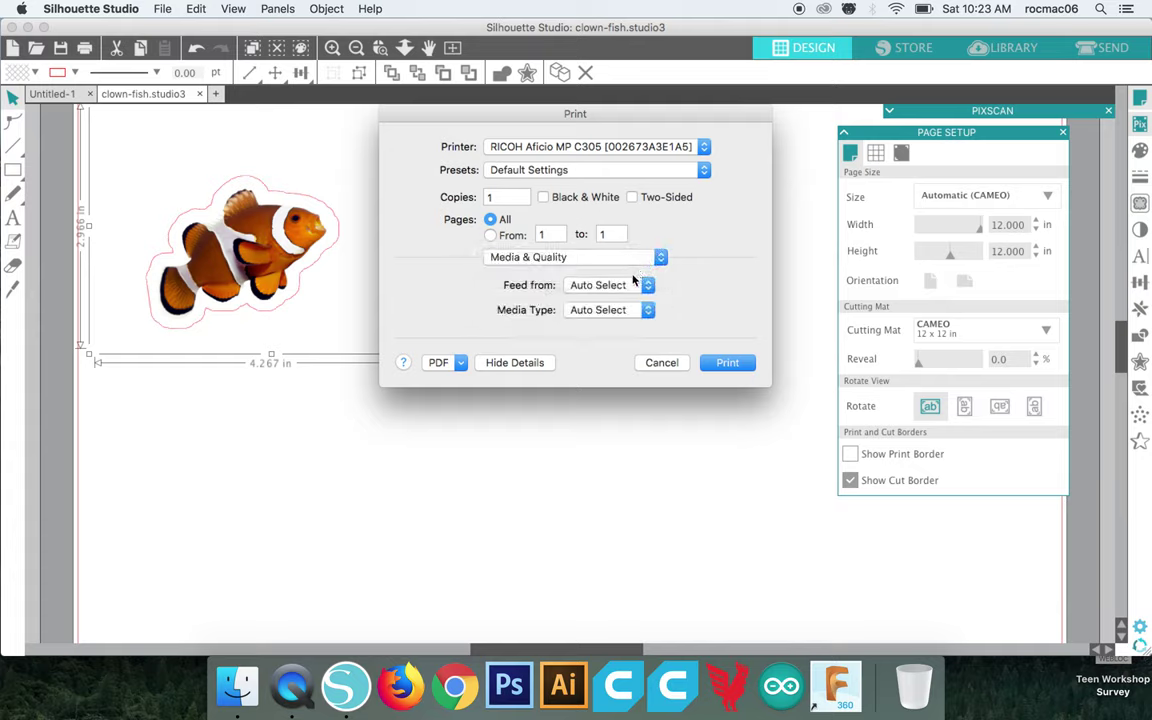
pyautogui.click(645, 311)
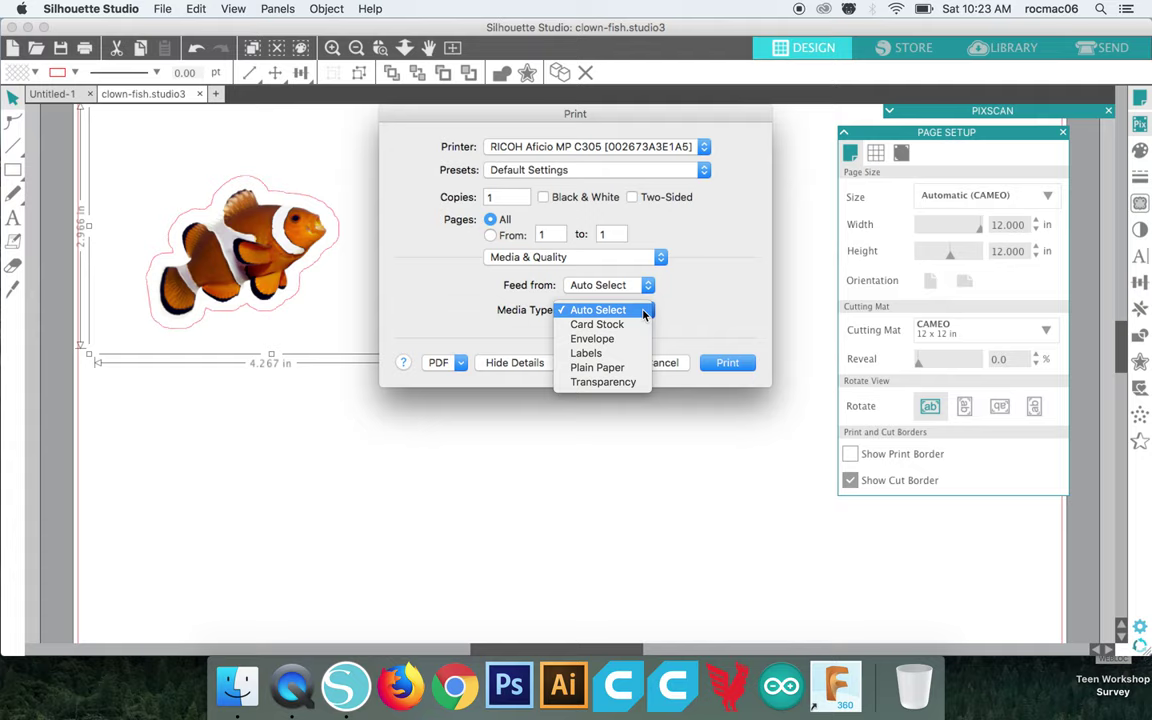
pyautogui.click(622, 353)
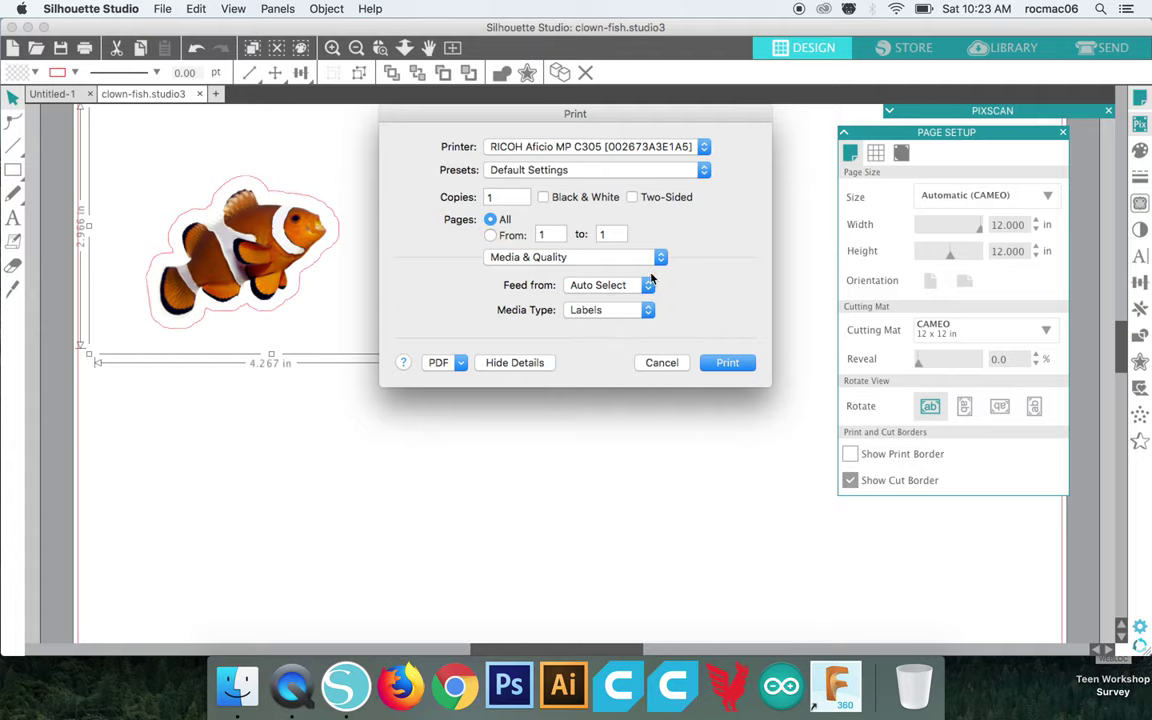
# - Apply the Color preset to the print settings, and cancel the print job
pyautogui.click(692, 172)
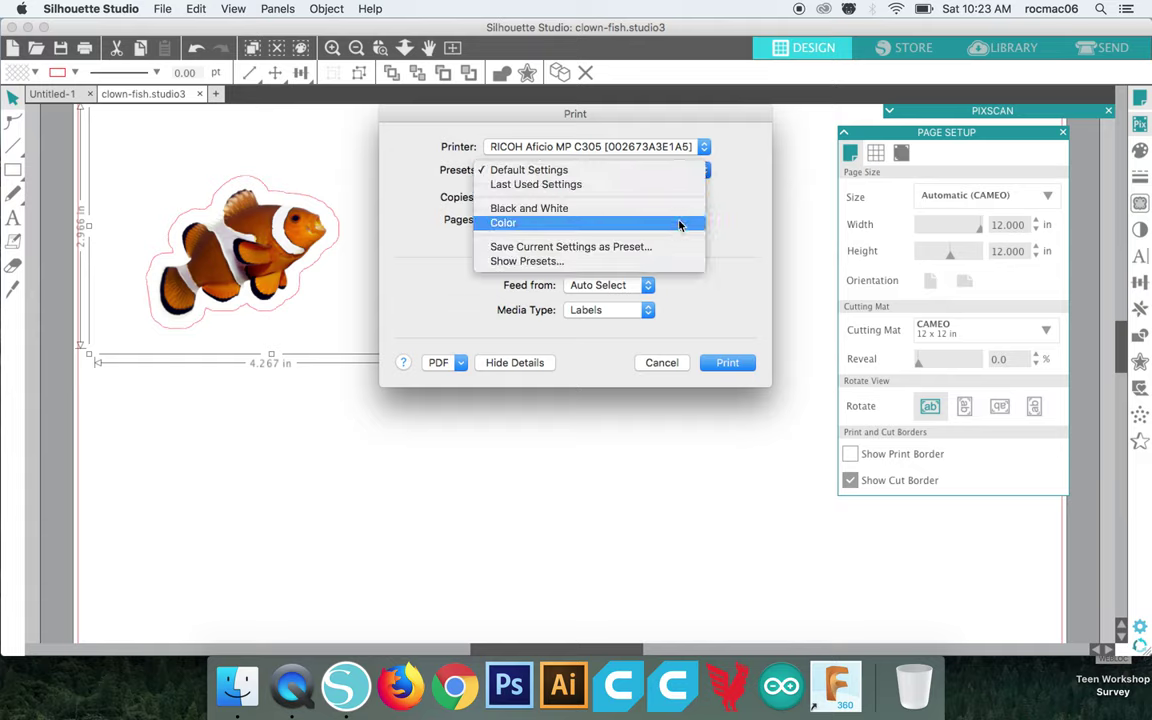
pyautogui.click(679, 225)
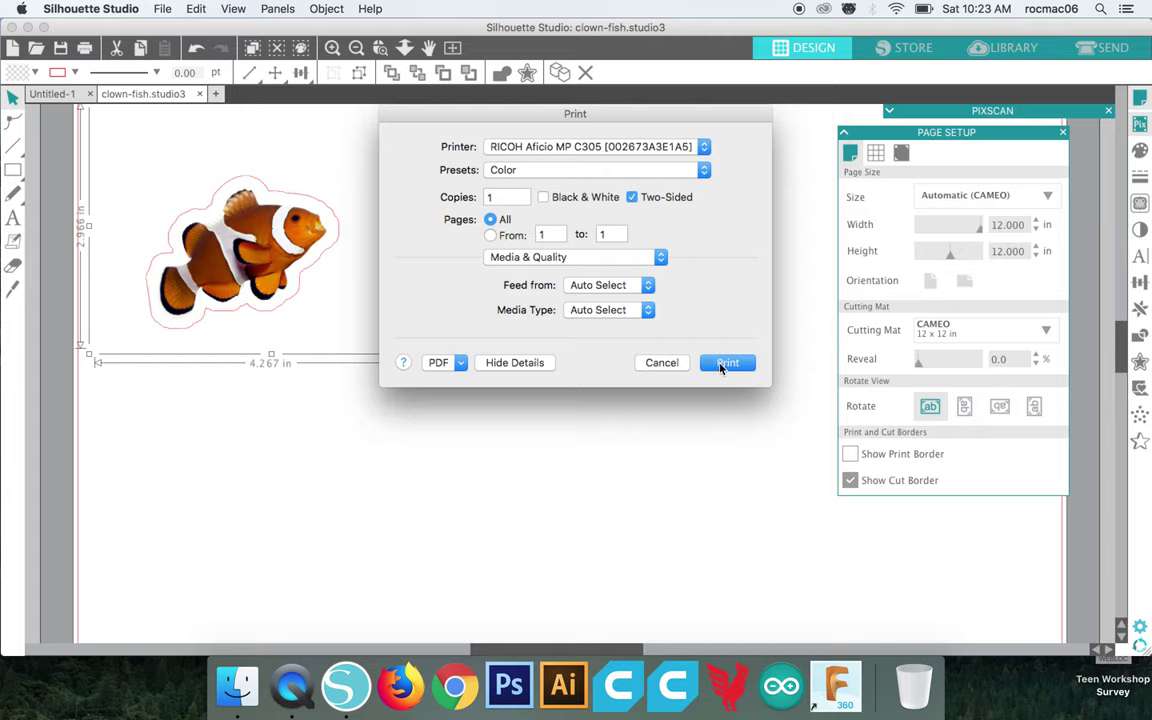
pyautogui.click(658, 364)
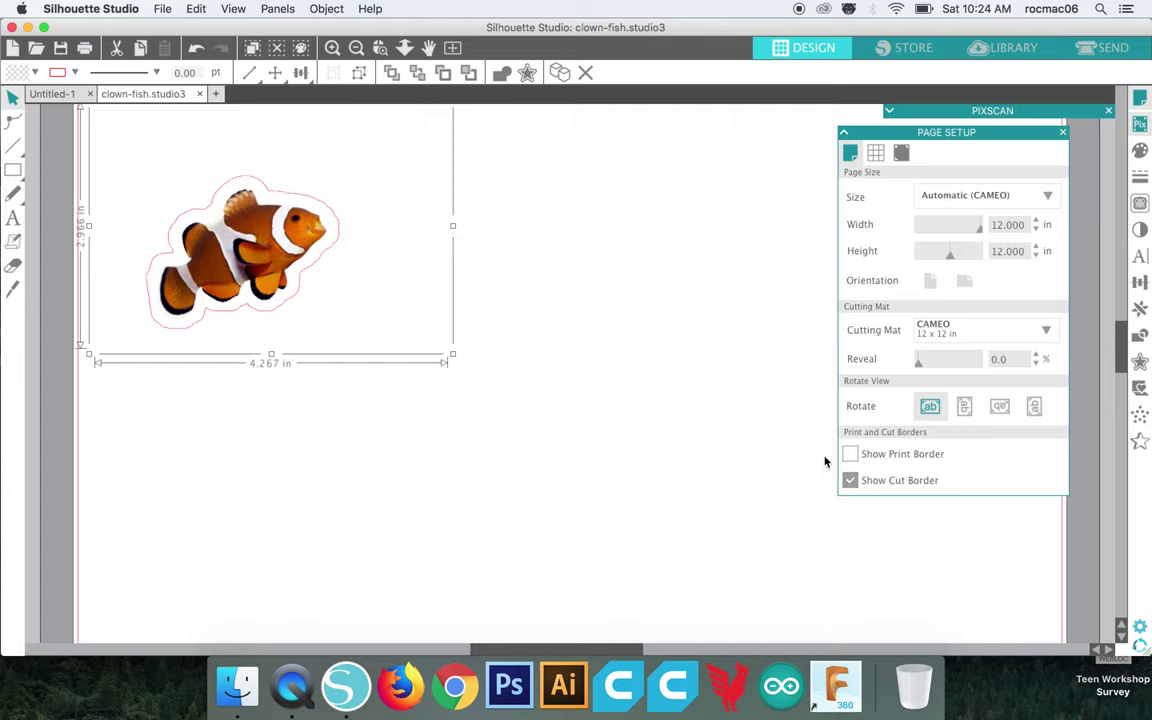
# - Show the print border on the page and turn on Type 1 registration marks for CAMEO, Portrait and Curio
pyautogui.click(850, 455)
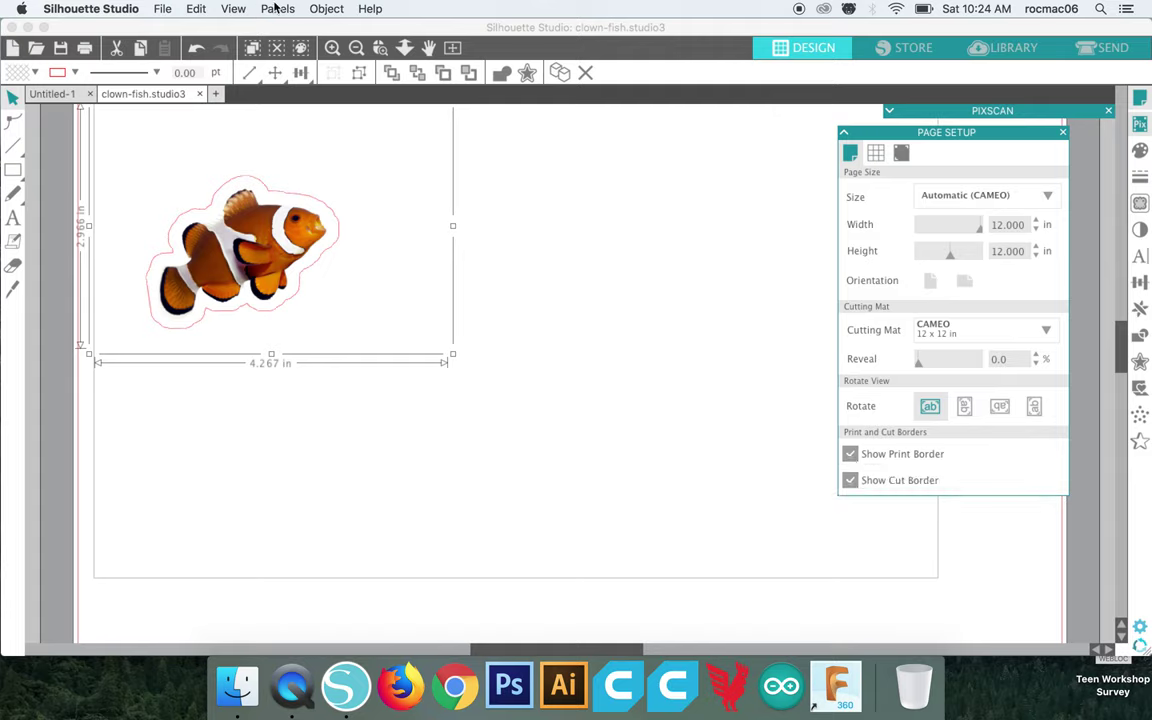
pyautogui.click(324, 9)
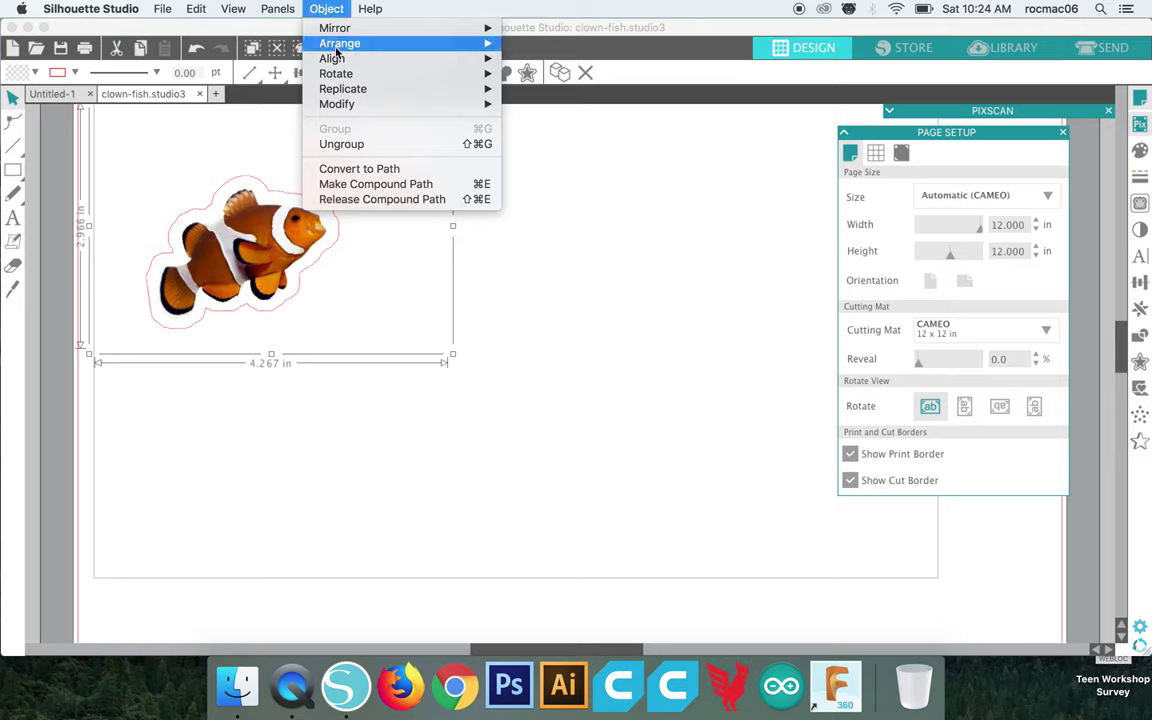
pyautogui.moveTo(349, 106)
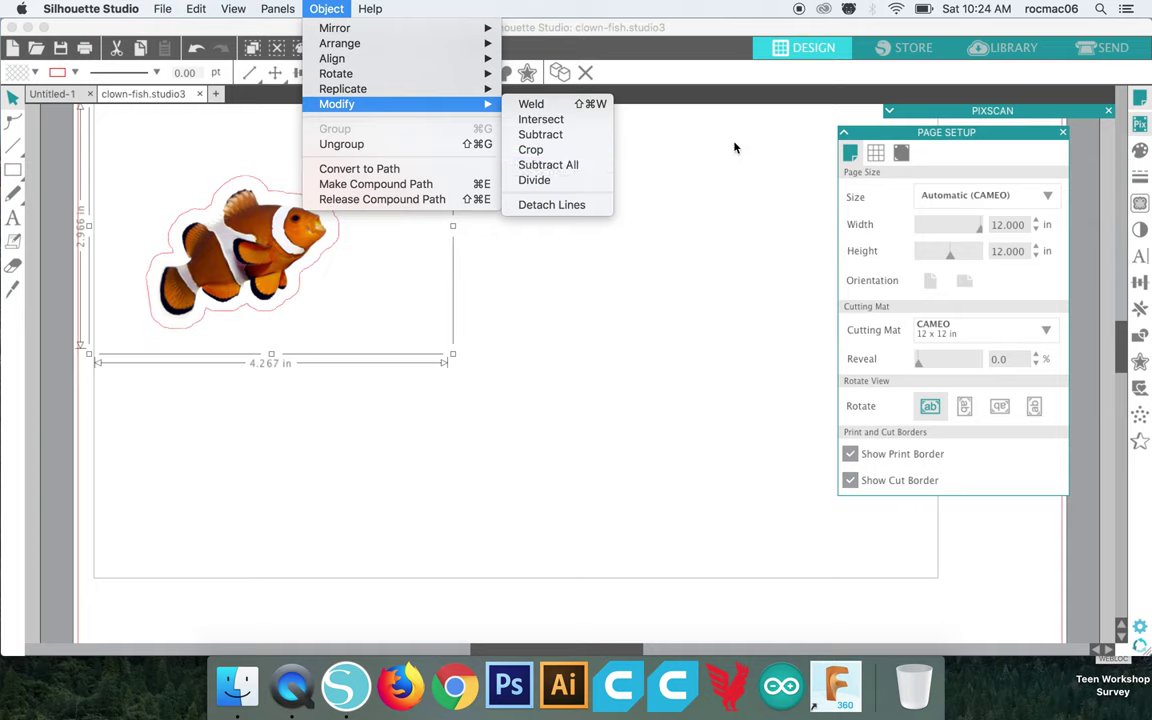
pyautogui.moveTo(477, 78)
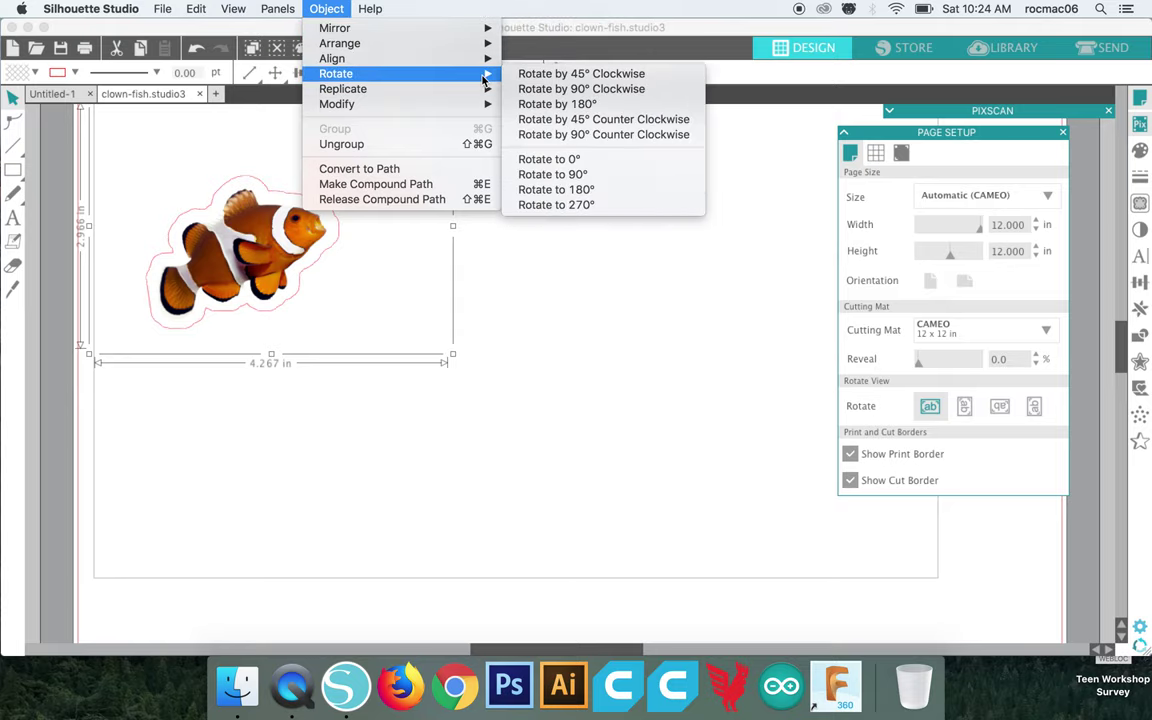
pyautogui.moveTo(484, 102)
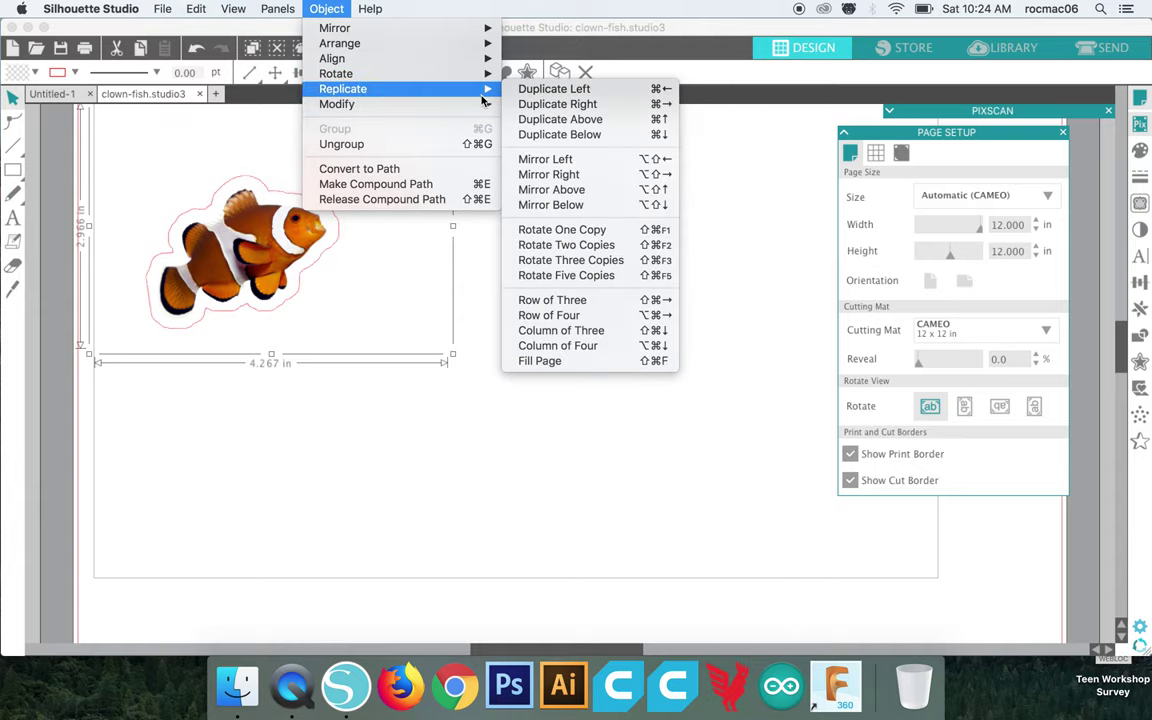
pyautogui.moveTo(292, 12)
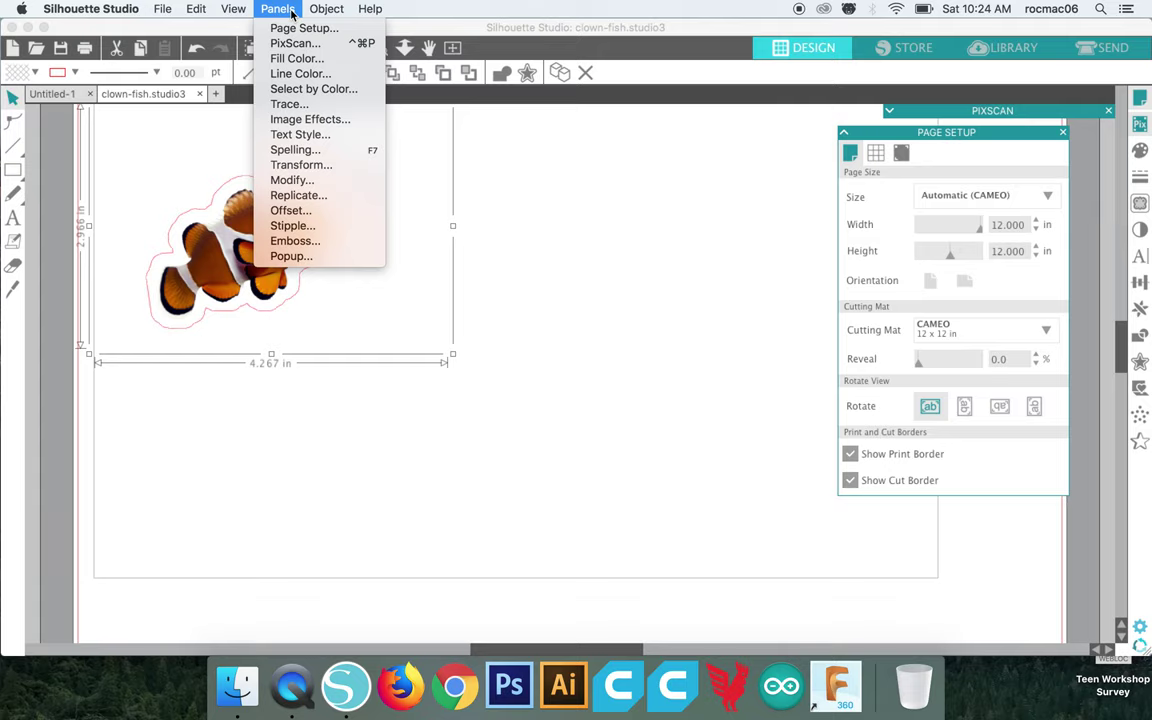
pyautogui.moveTo(247, 11)
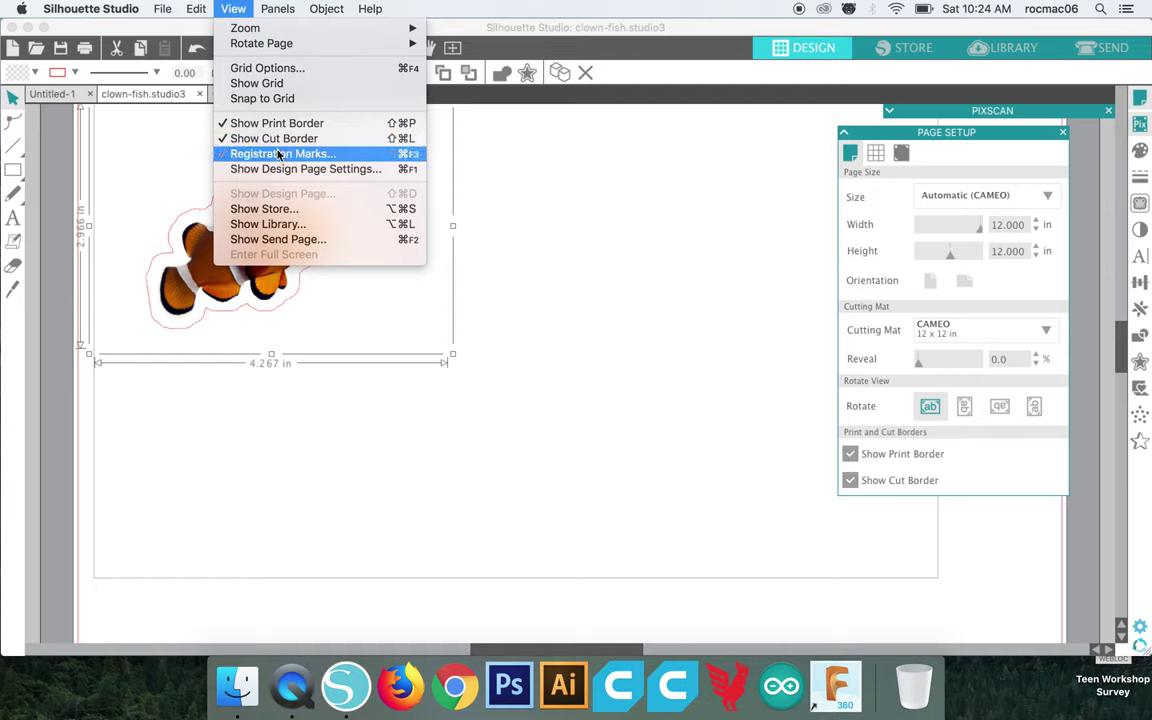
pyautogui.click(320, 154)
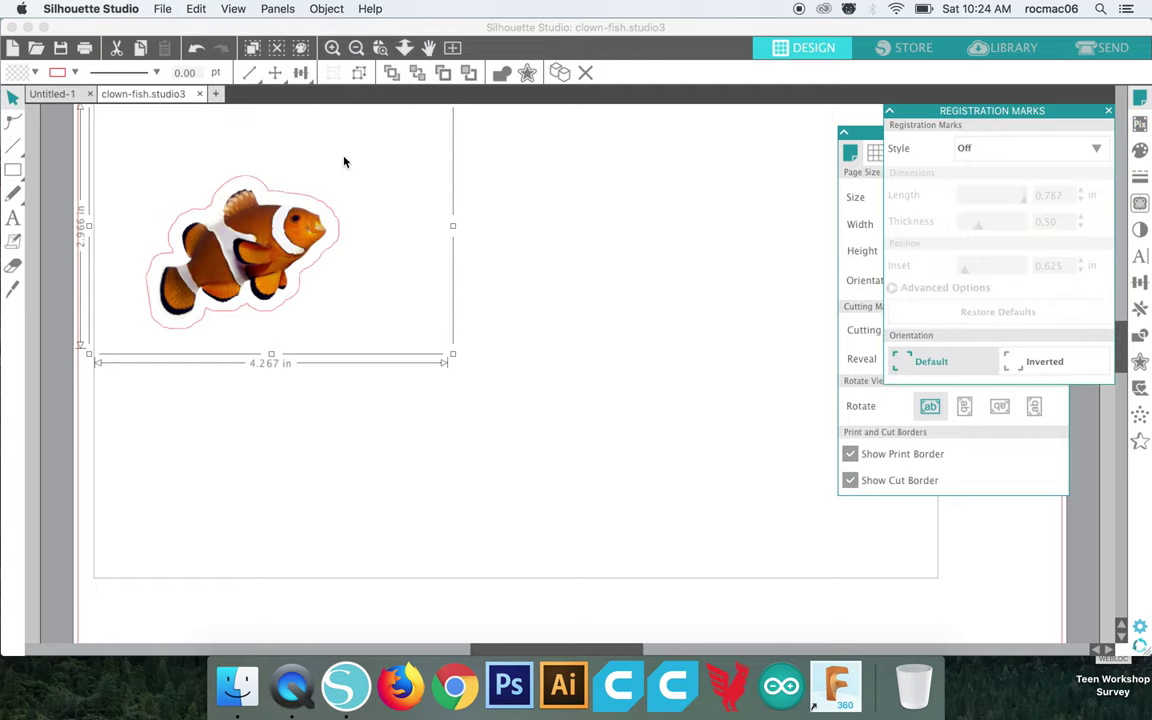
pyautogui.click(964, 148)
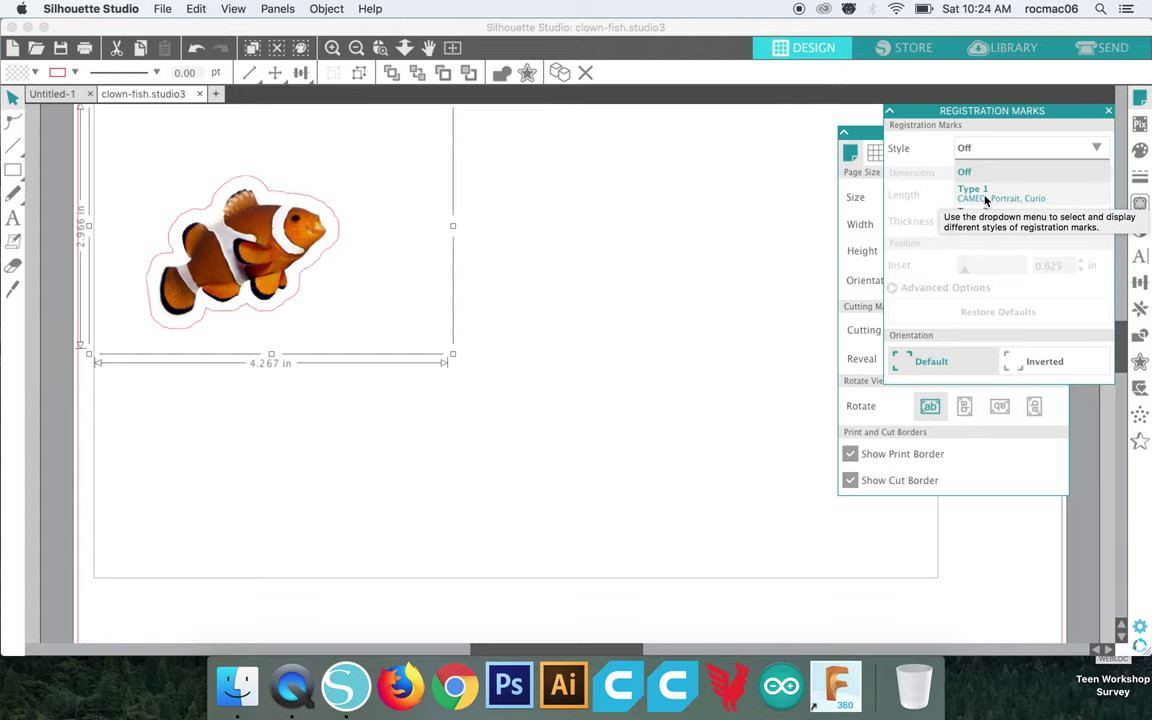
pyautogui.click(985, 198)
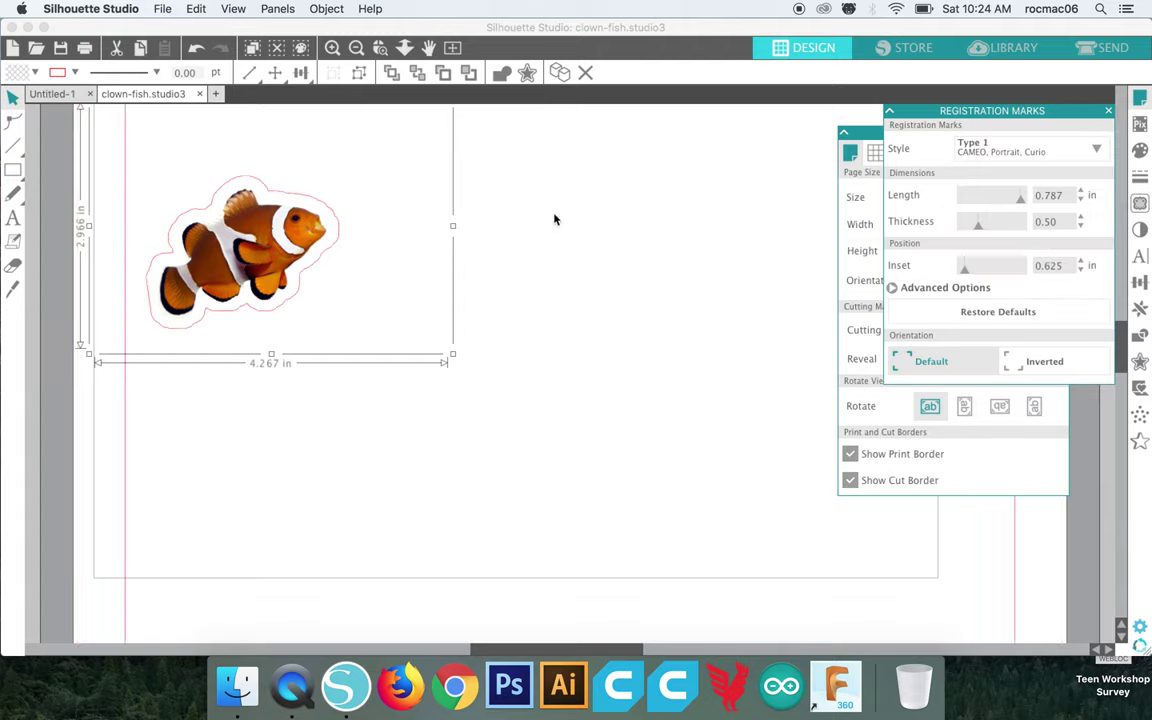
# - Move the clownfish group fully inside the print and cut borders, clear of the registration marks, and deselect it
pyautogui.click(356, 48)
pyautogui.click(356, 48)
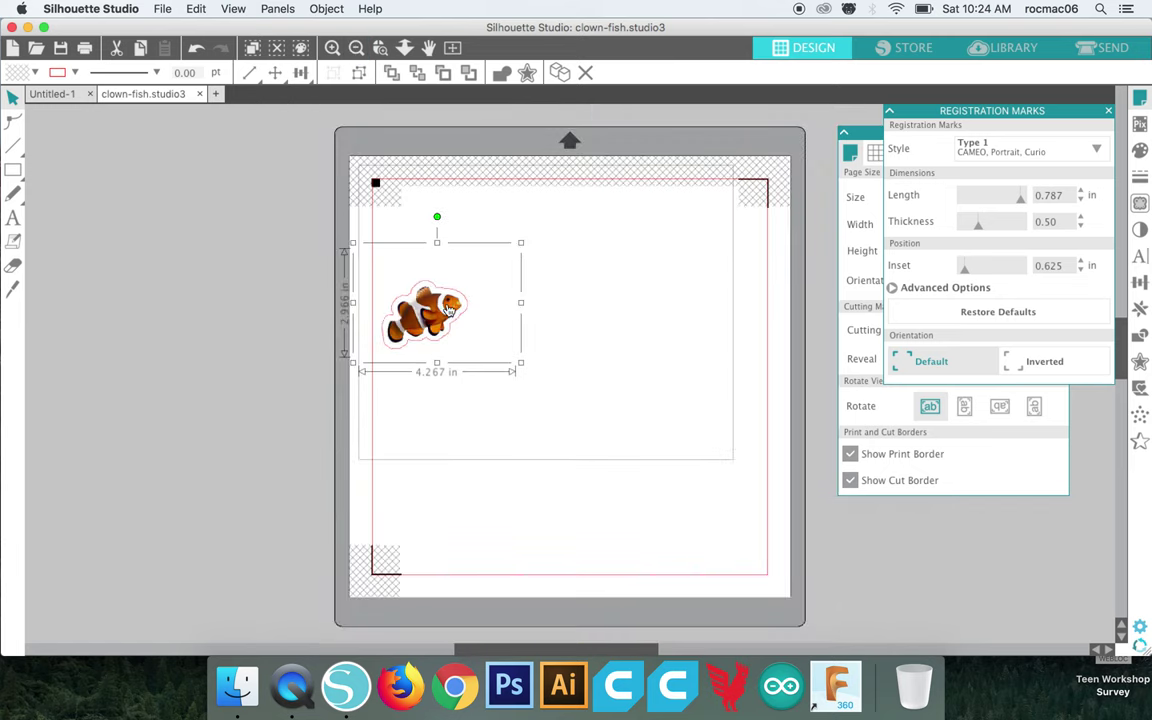
pyautogui.moveTo(440, 303); pyautogui.dragTo(458, 246)
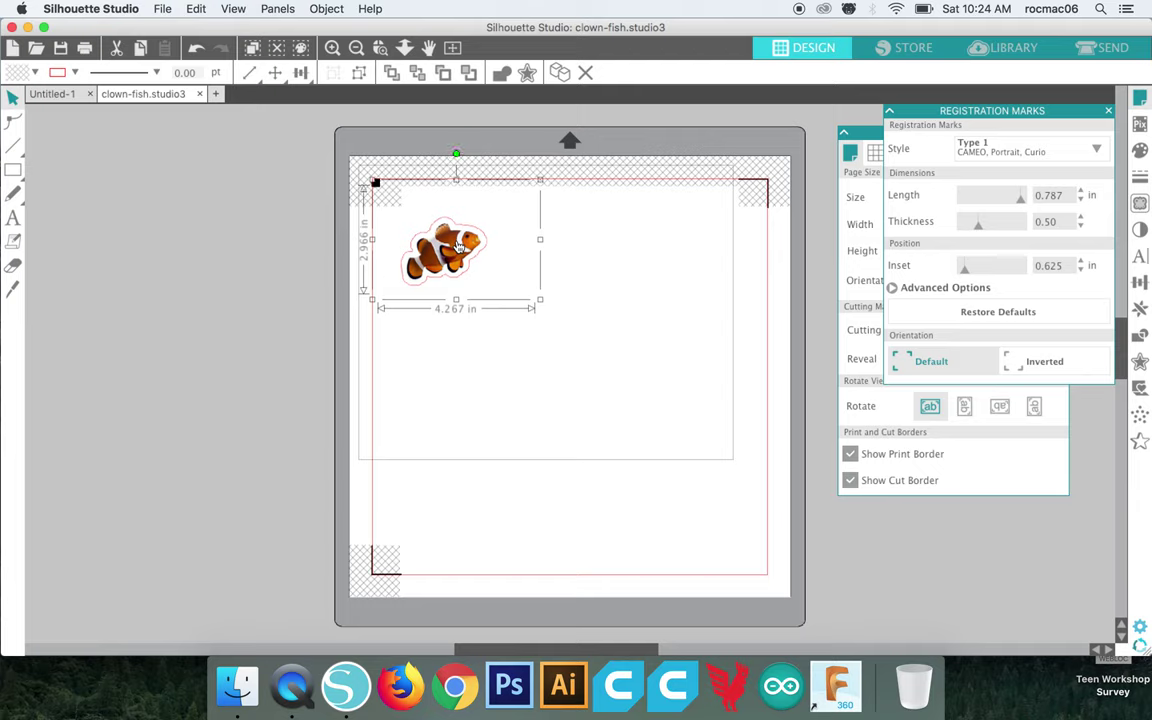
pyautogui.click(585, 405)
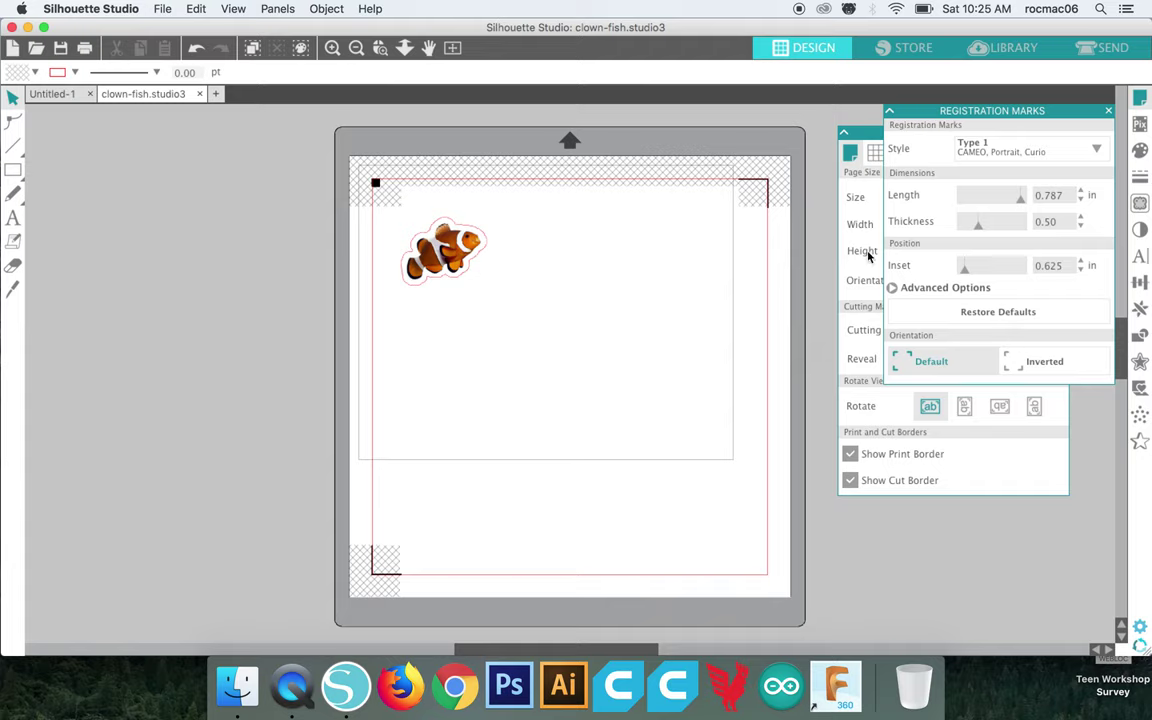
# - Preview the registration marks' advanced inset options and the Type 2 style, and return to Type 1
pyautogui.click(892, 288)
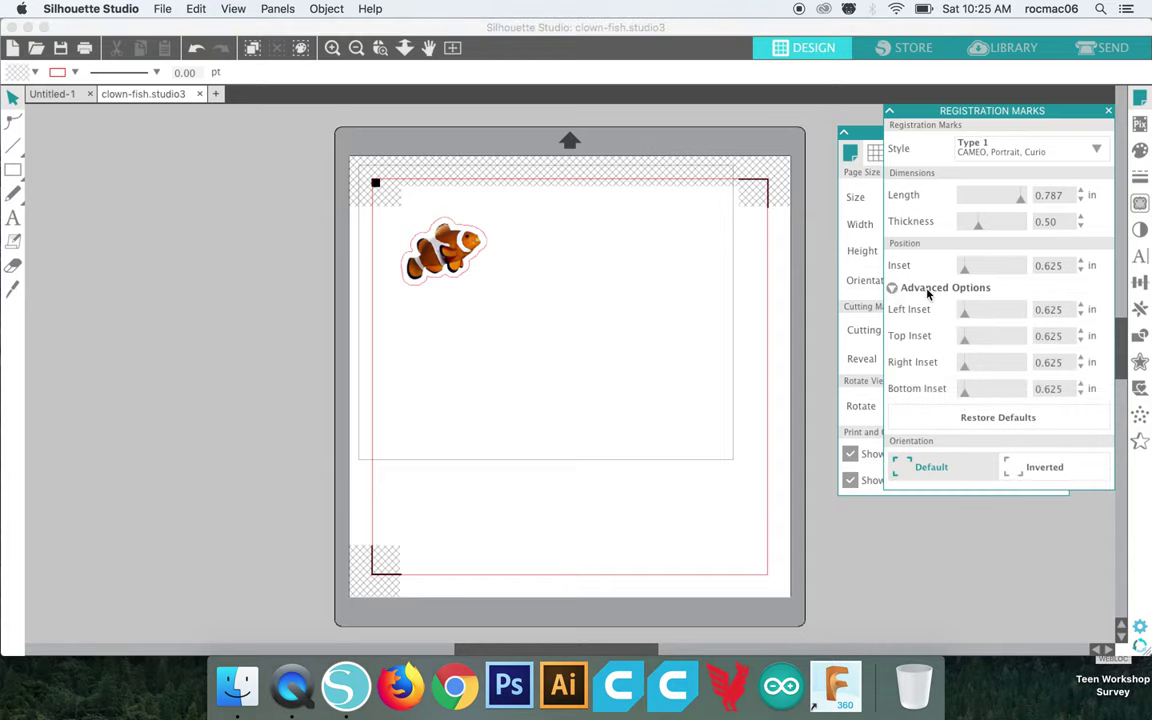
pyautogui.click(892, 288)
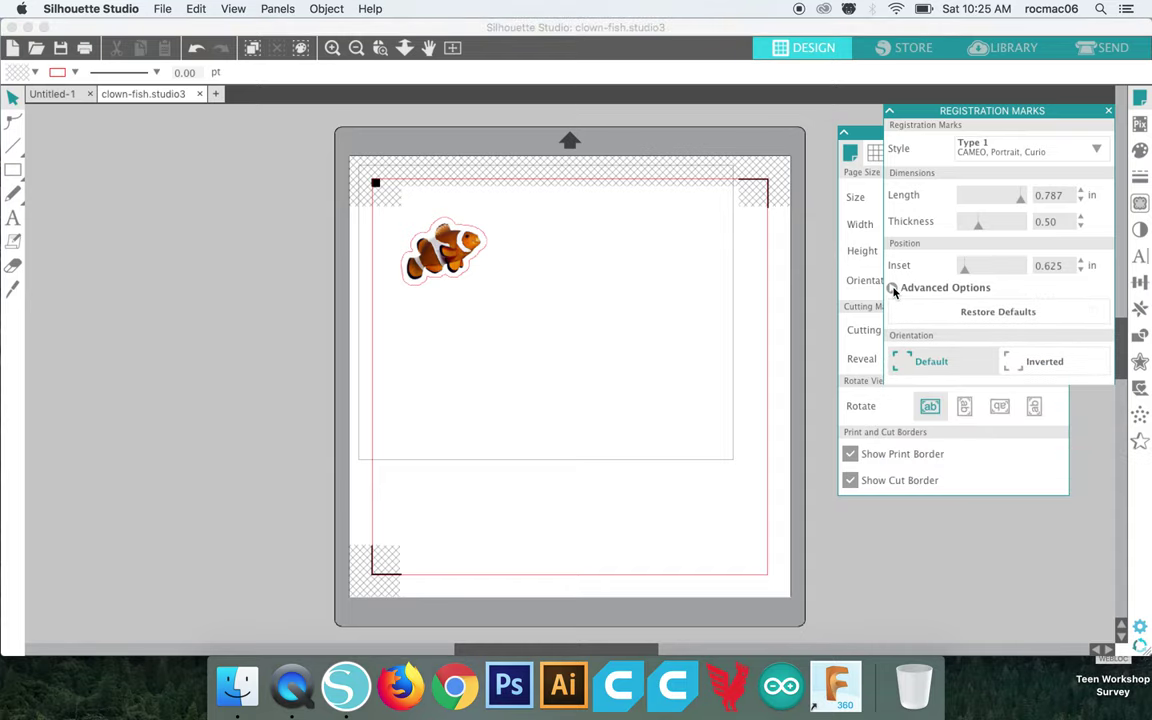
pyautogui.click(980, 154)
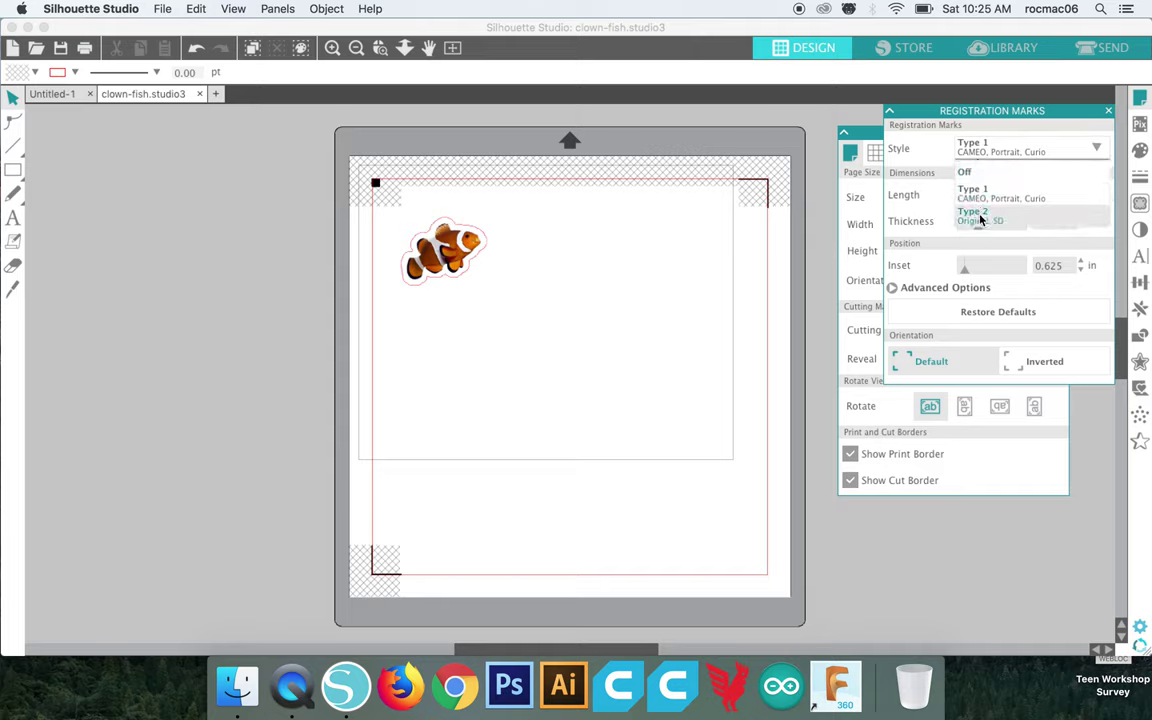
pyautogui.click(975, 214)
pyautogui.click(990, 155)
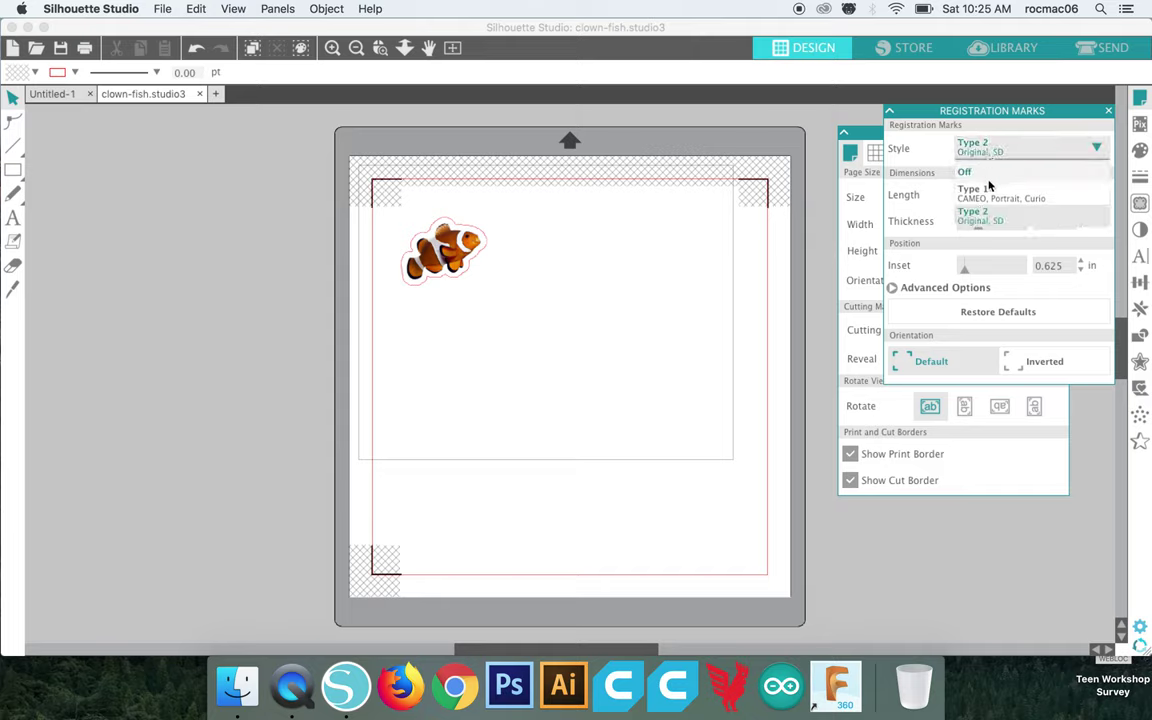
pyautogui.click(988, 191)
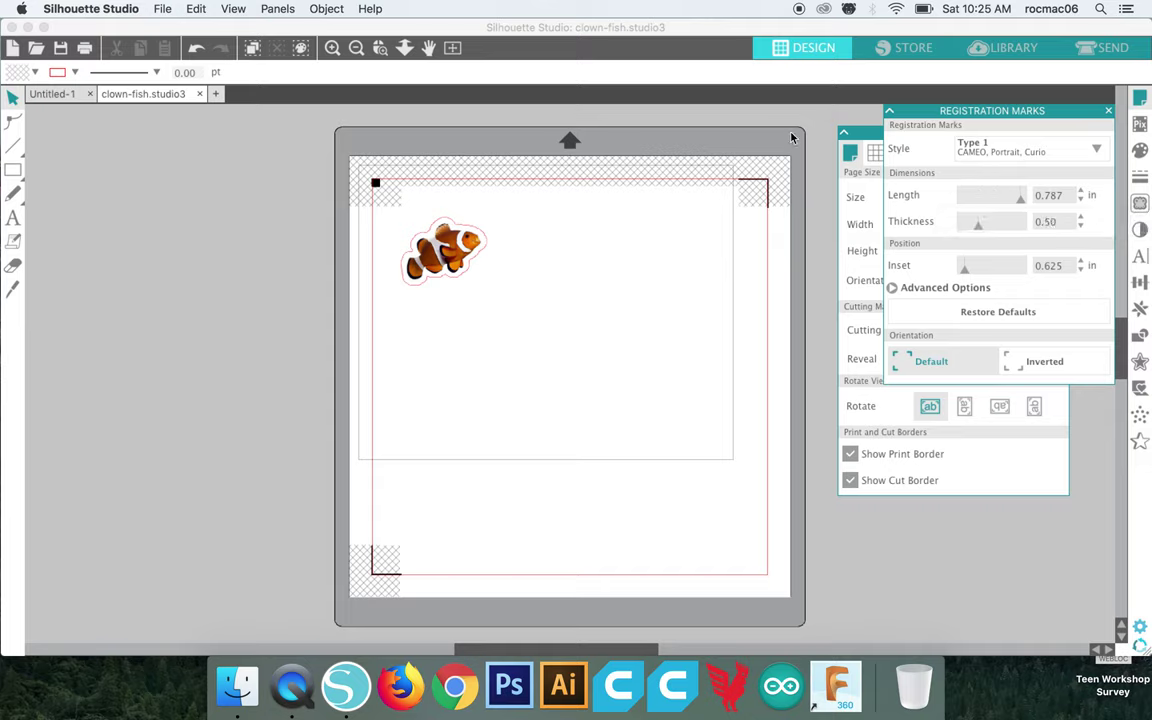
# - Enable Registration Marks in the Defaults section of the preferences
pyautogui.click(161, 9)
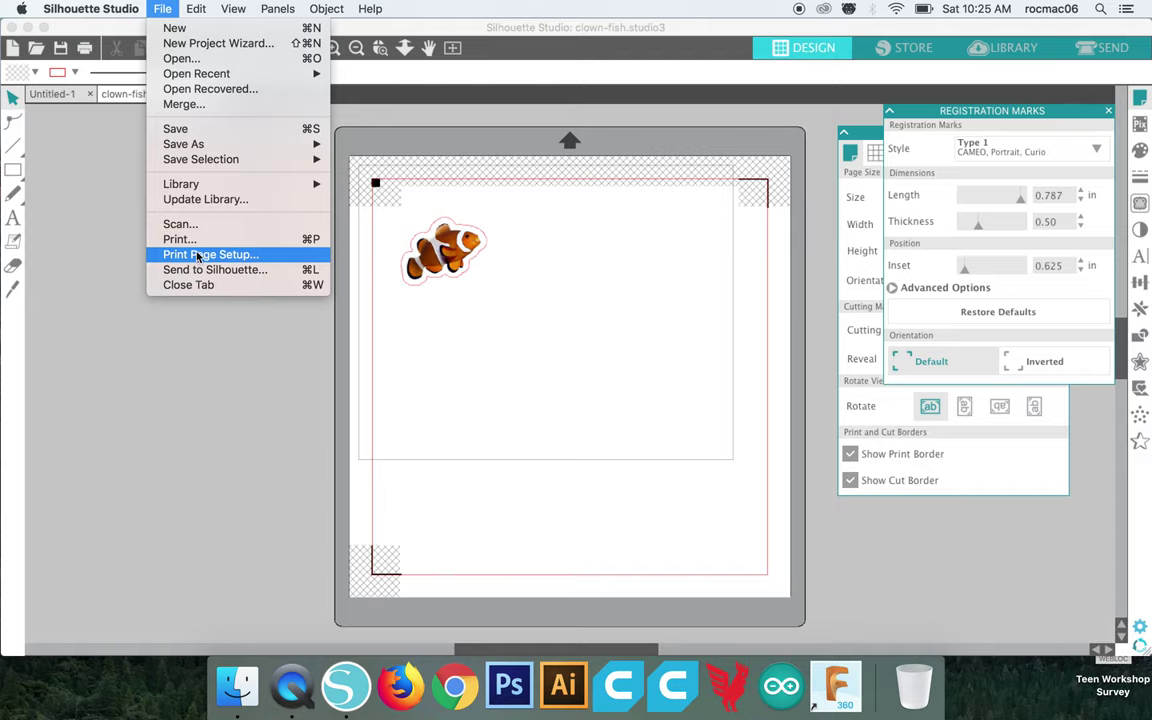
pyautogui.moveTo(187, 6)
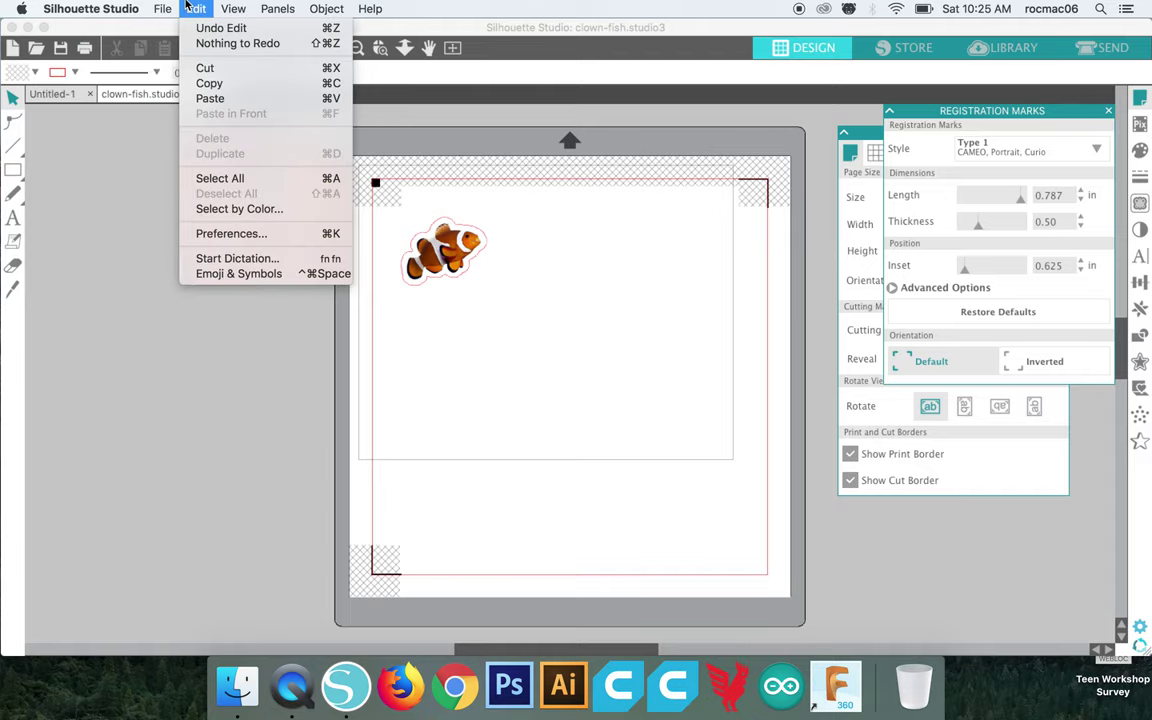
pyautogui.click(227, 233)
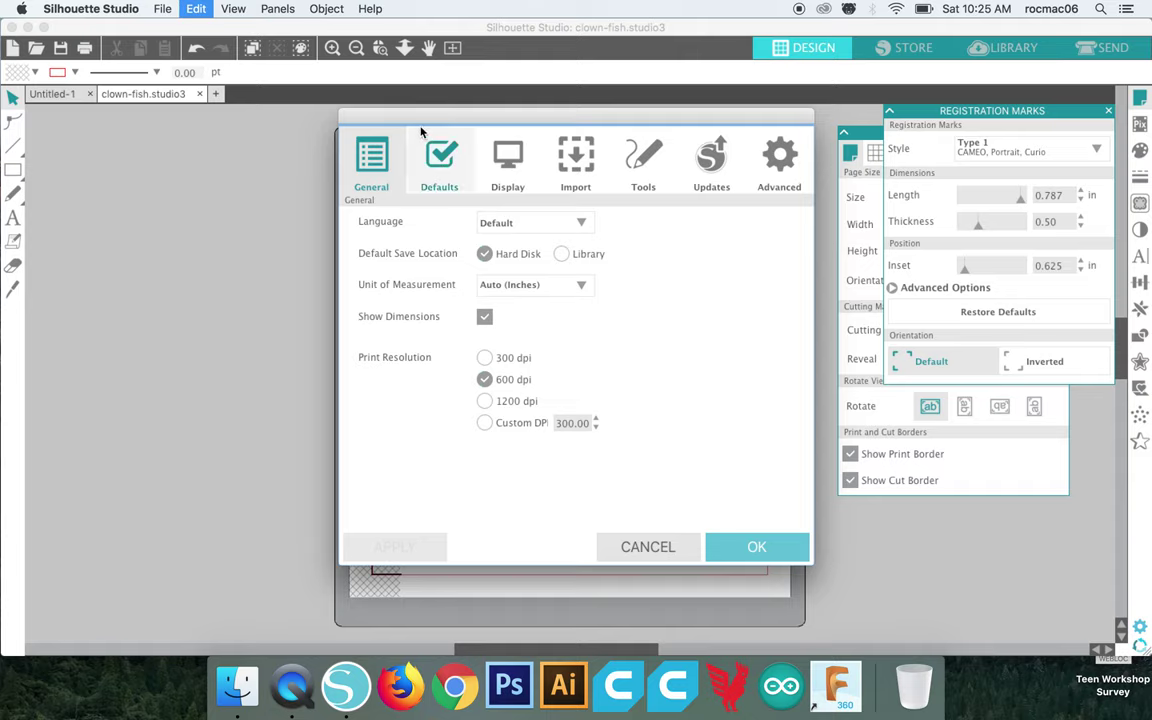
pyautogui.click(441, 158)
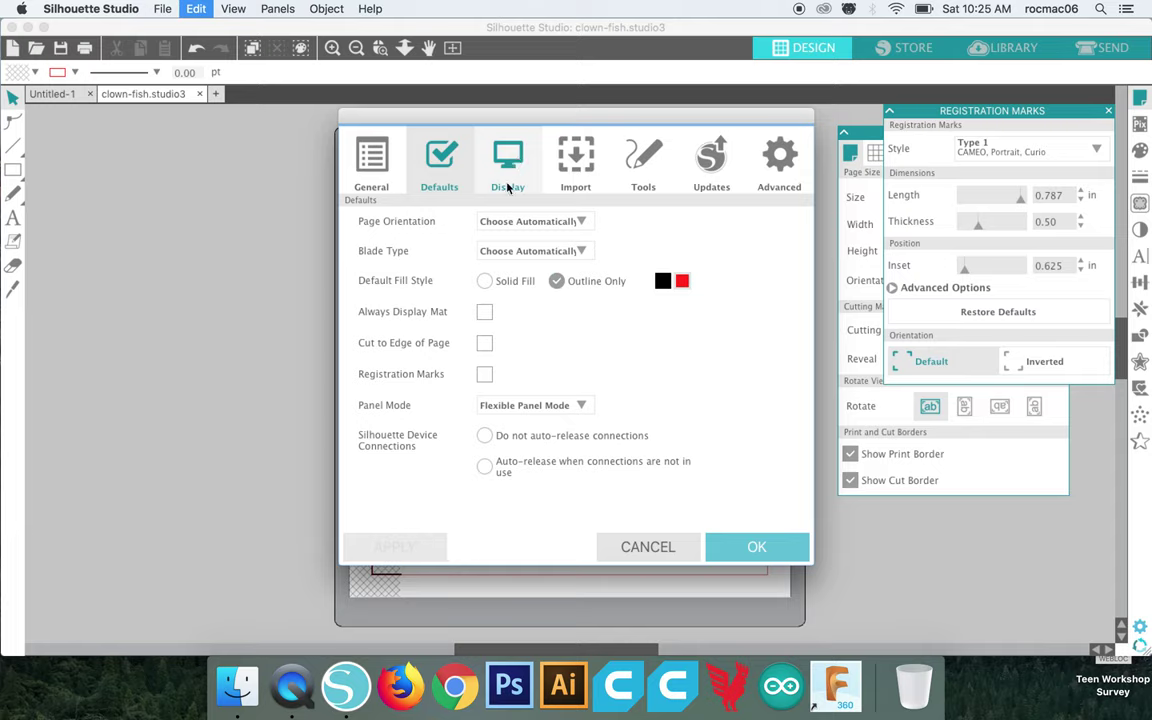
pyautogui.click(484, 375)
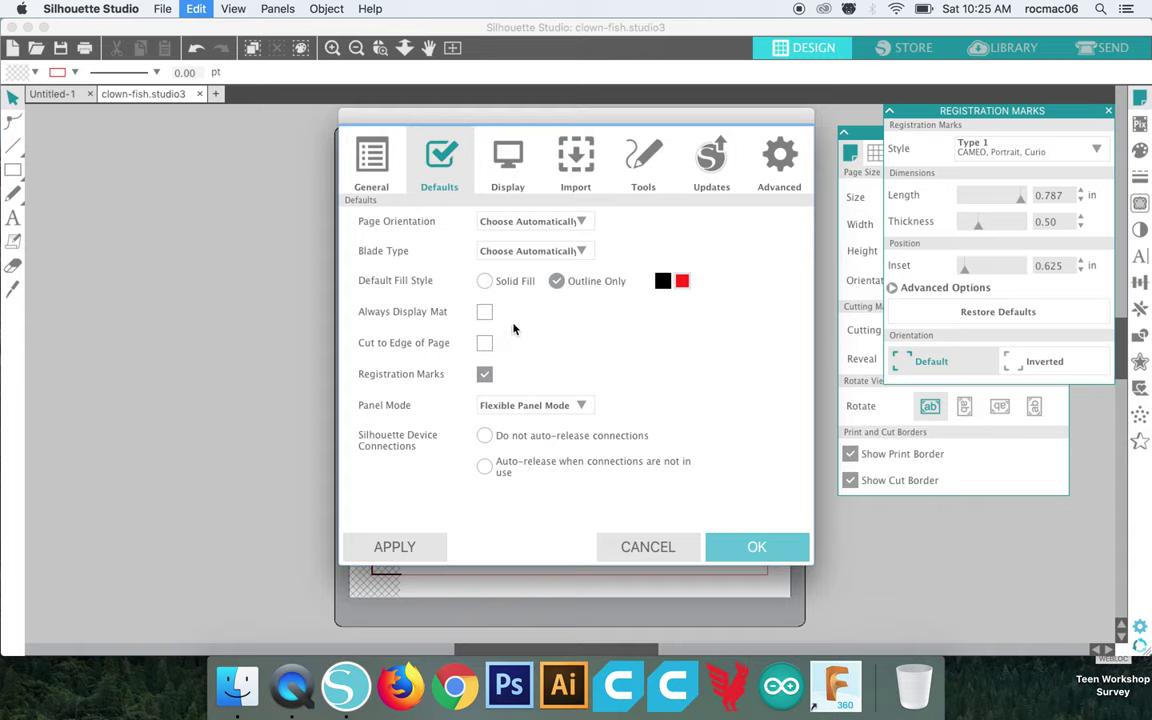
# - Review the Display, Import, Tools, Updates and Advanced preferences, and accept the preference changes
pyautogui.click(530, 167)
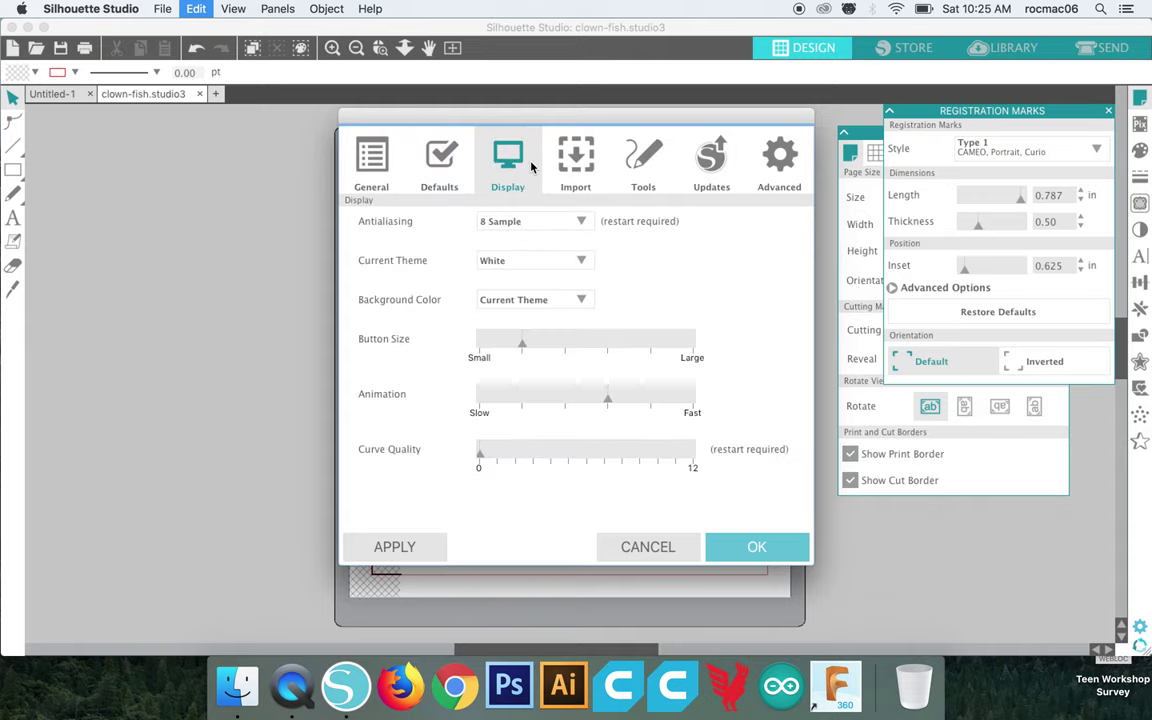
pyautogui.click(588, 169)
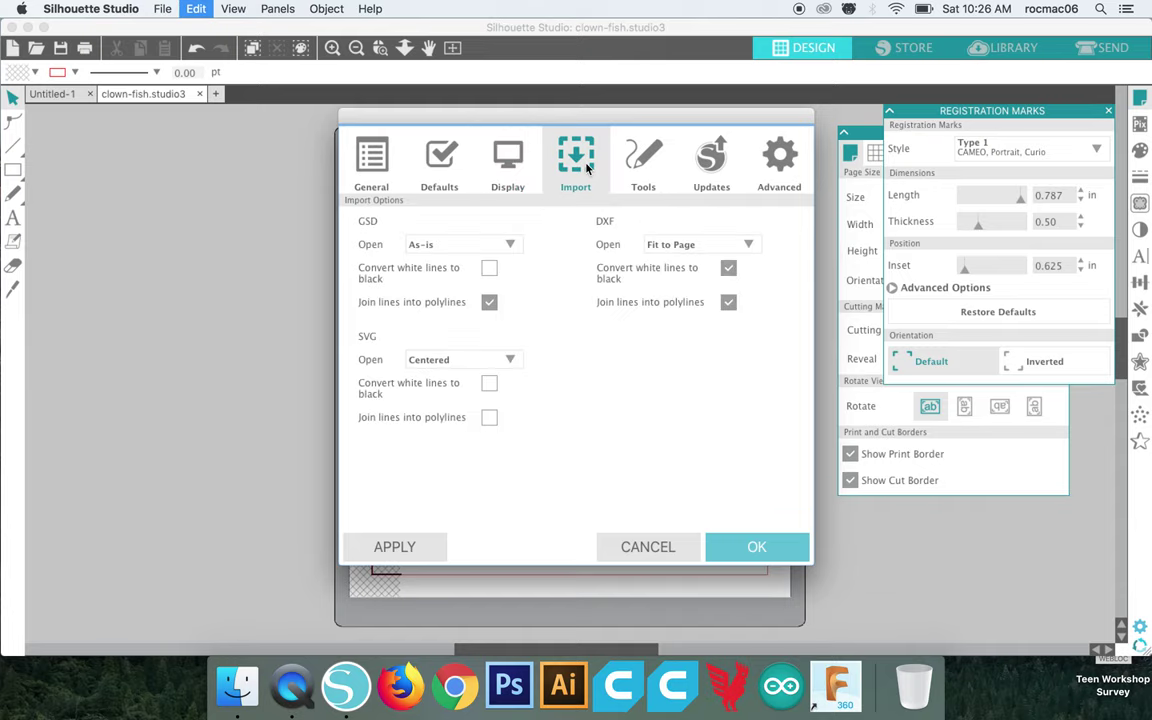
pyautogui.click(654, 168)
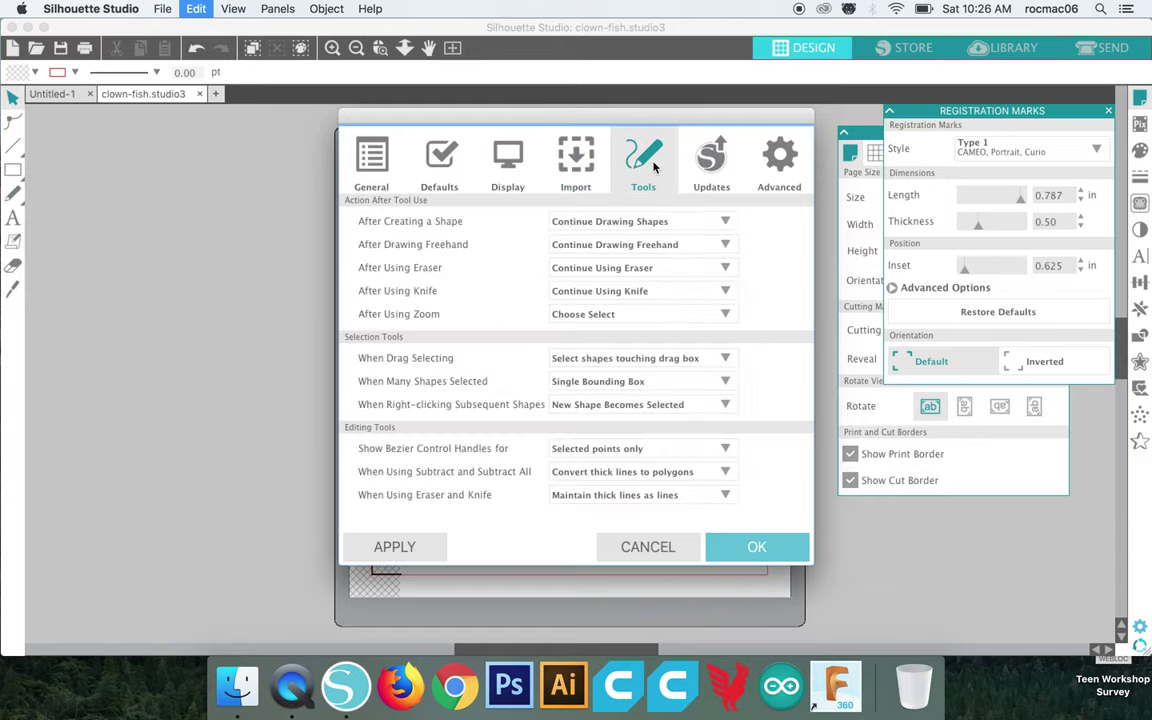
pyautogui.click(712, 160)
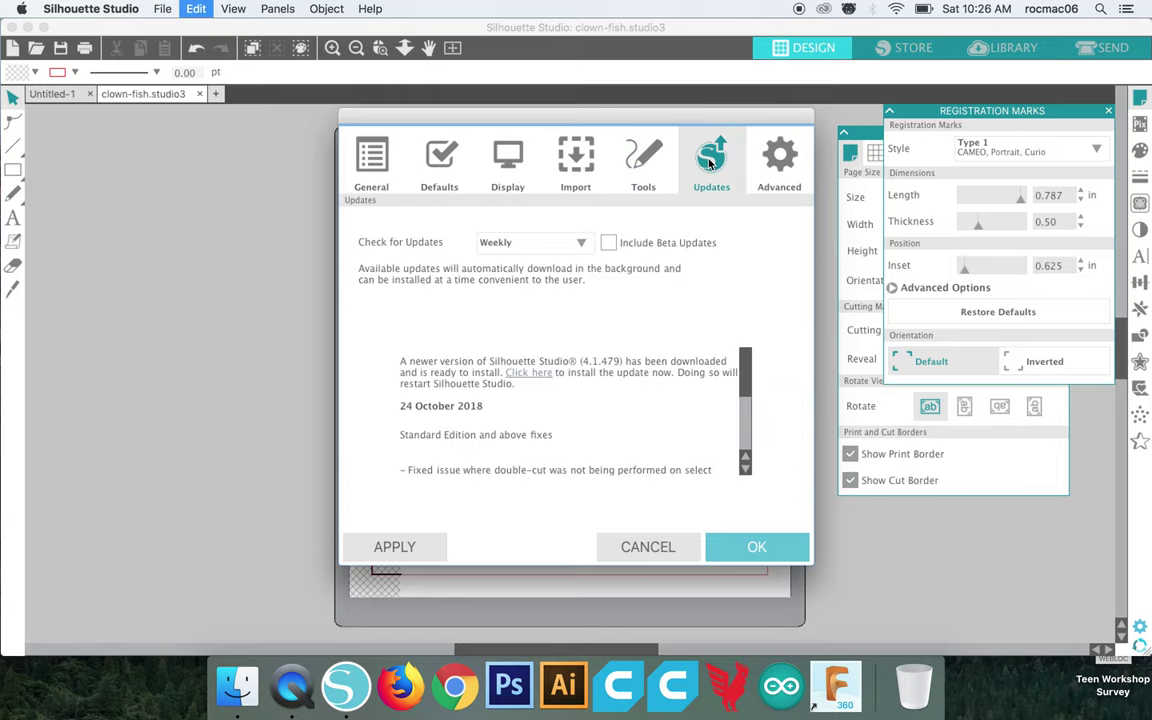
pyautogui.click(784, 160)
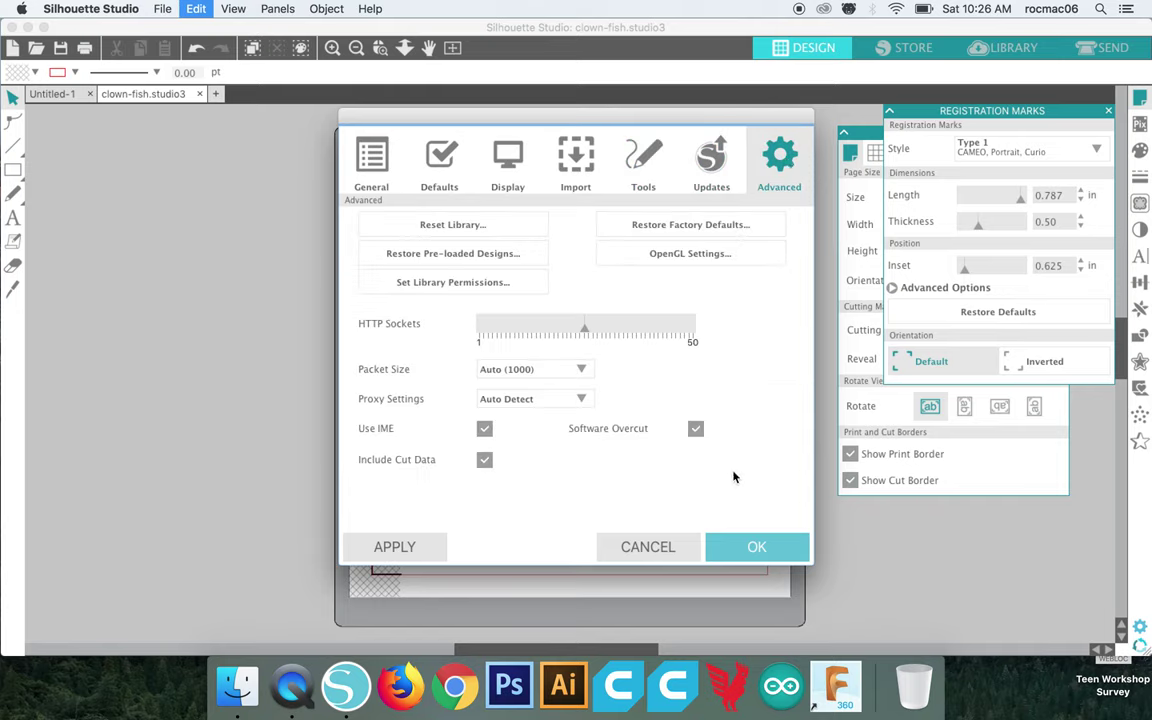
pyautogui.click(731, 546)
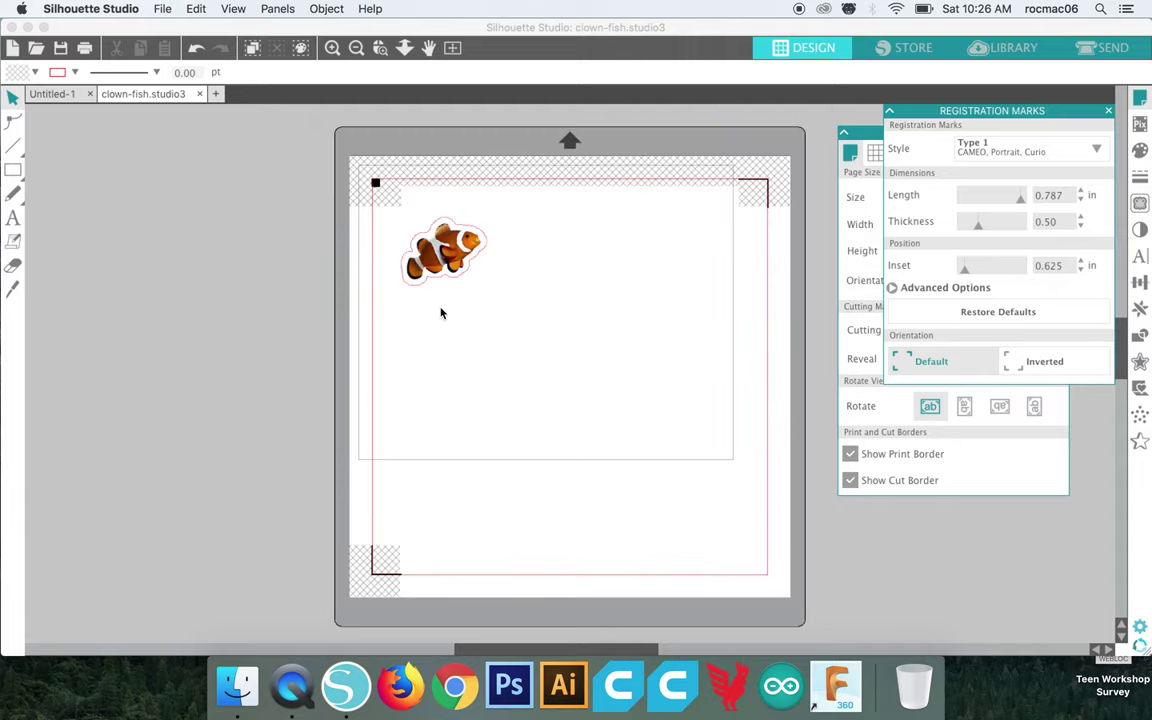
# - Try a vertical straight cut with the Knife tool beside the clownfish's tail
pyautogui.click(14, 288)
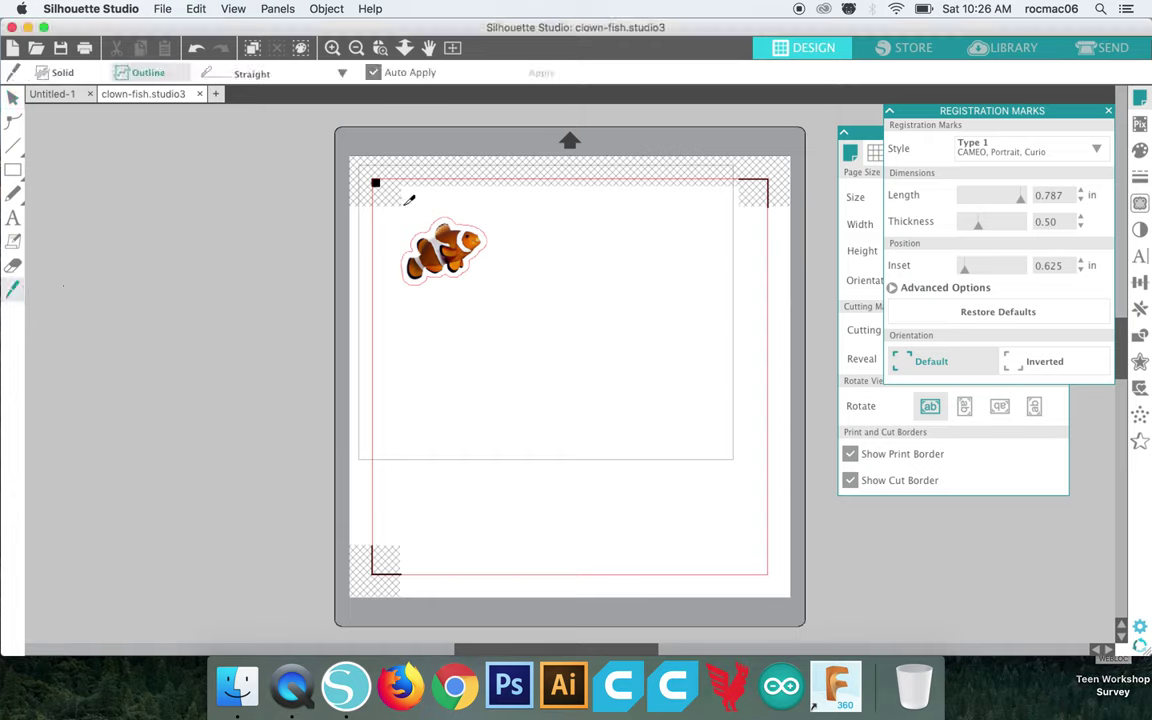
pyautogui.moveTo(392, 191)
pyautogui.mouseDown()
pyautogui.moveTo(499, 195)
pyautogui.moveTo(512, 238)
pyautogui.moveTo(494, 330)
pyautogui.moveTo(491, 288)
pyautogui.moveTo(390, 280)
pyautogui.mouseUp()
pyautogui.click(196, 10)
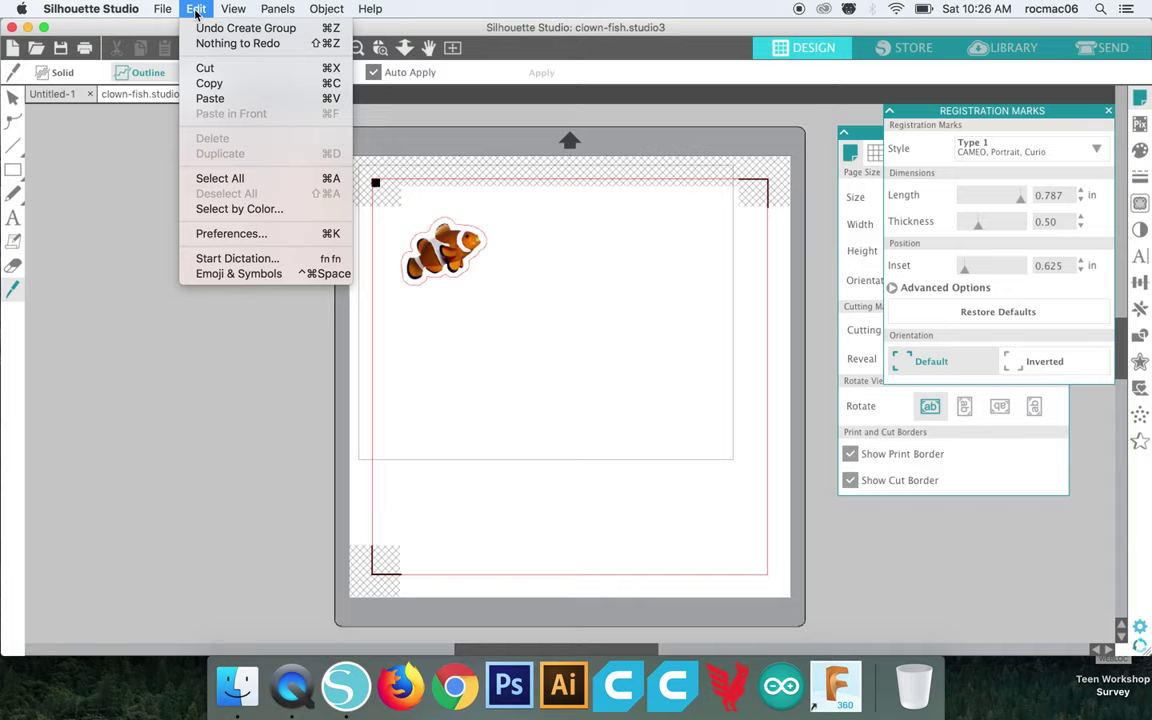
pyautogui.click(196, 10)
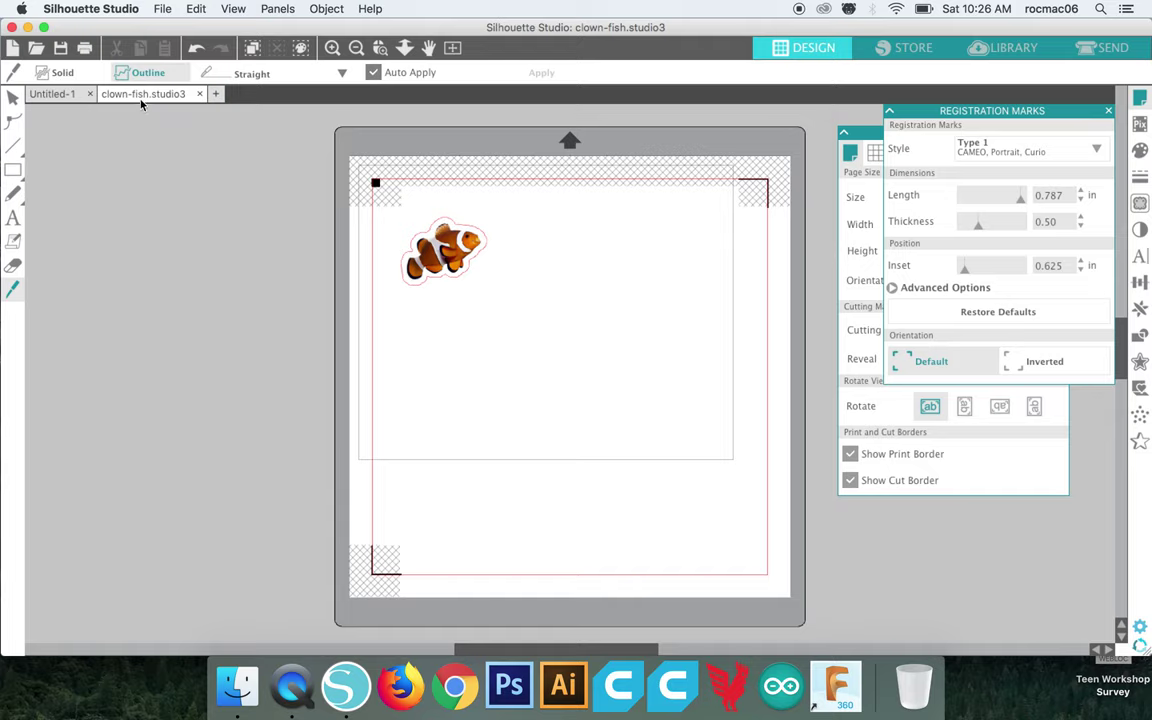
# - Try a freehand cut around the clownfish with the Knife tool in Outline mode, with Auto Apply on
pyautogui.click(71, 73)
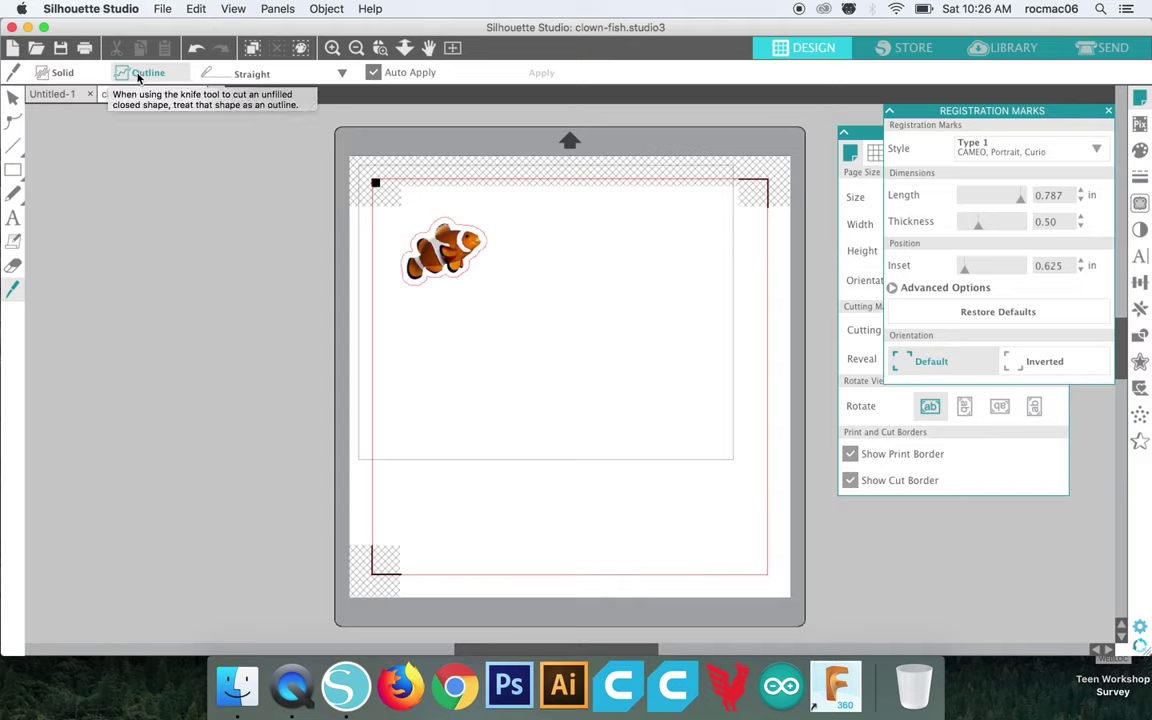
pyautogui.click(72, 80)
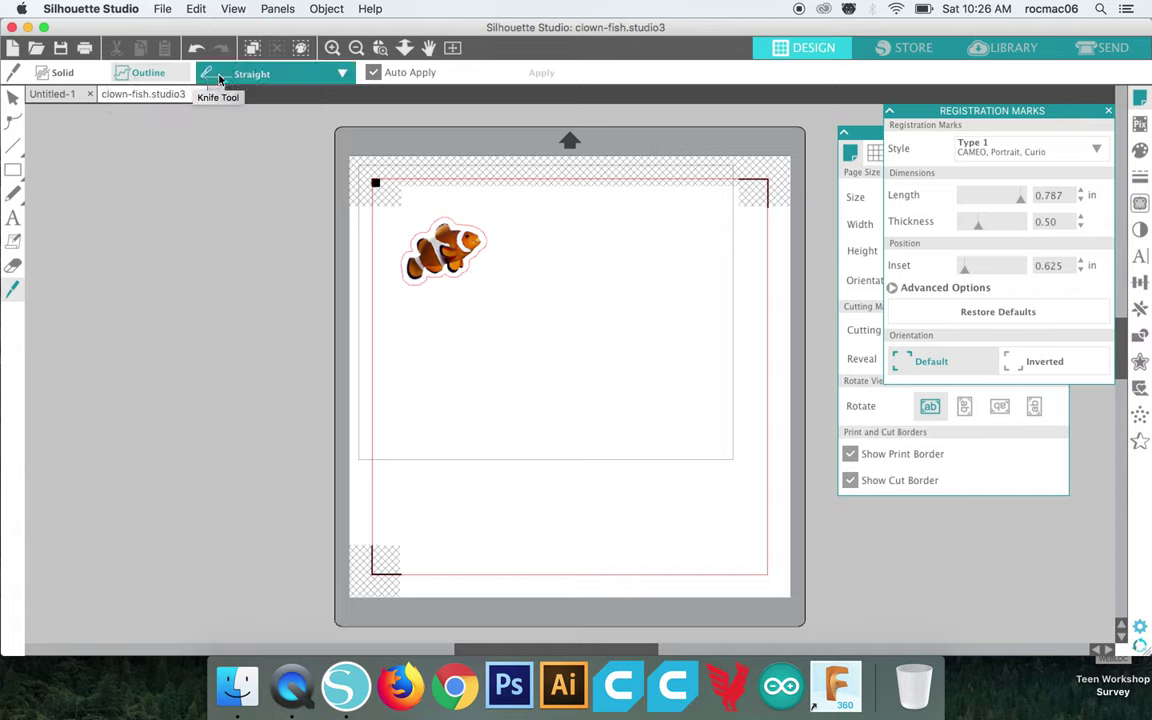
pyautogui.click(324, 79)
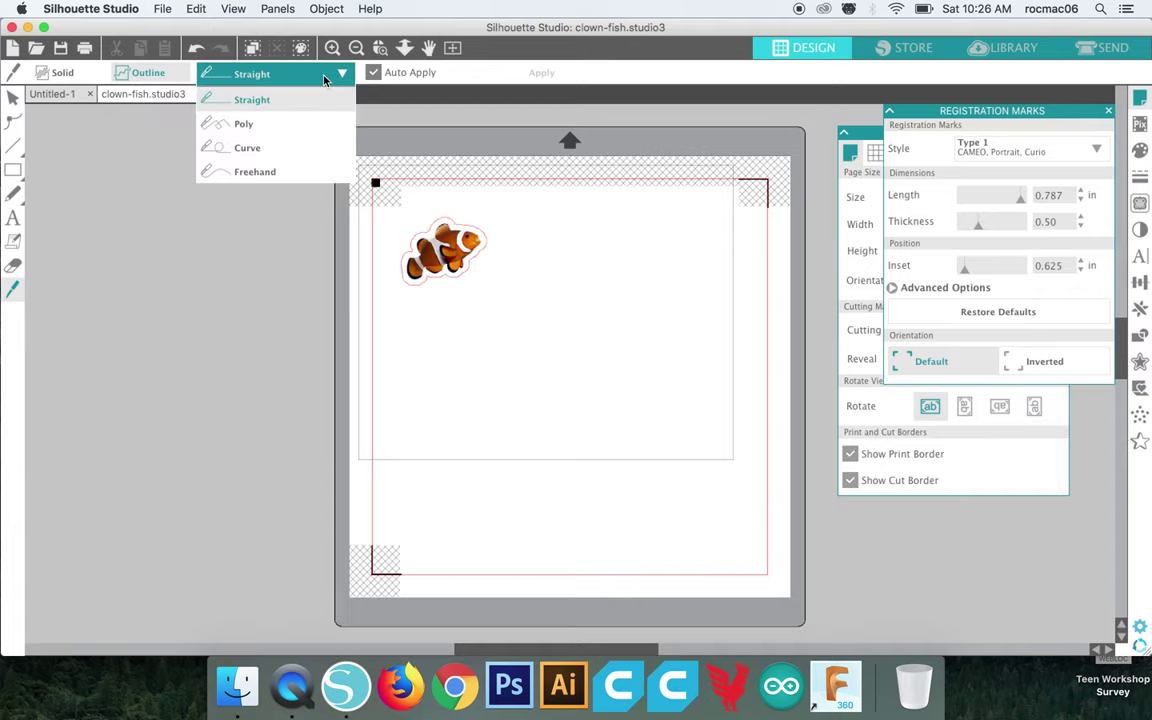
pyautogui.click(268, 171)
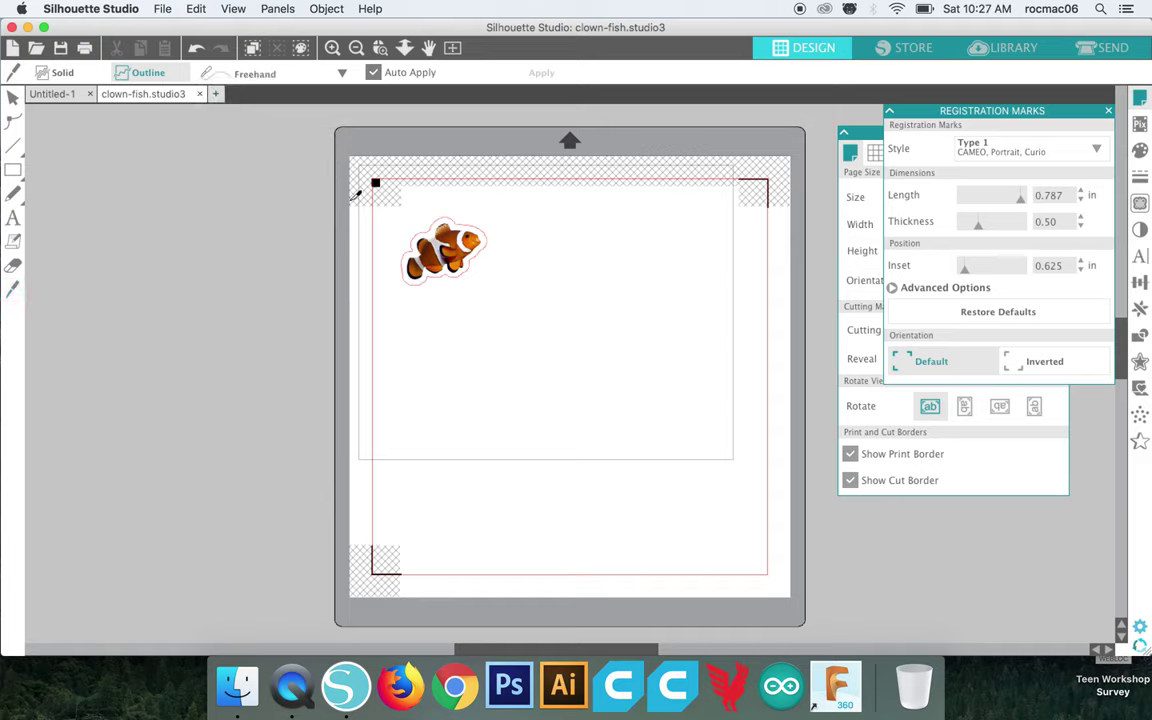
pyautogui.moveTo(401, 238)
pyautogui.mouseDown()
pyautogui.moveTo(418, 211)
pyautogui.moveTo(464, 203)
pyautogui.moveTo(491, 210)
pyautogui.moveTo(508, 245)
pyautogui.moveTo(468, 296)
pyautogui.moveTo(400, 308)
pyautogui.moveTo(385, 285)
pyautogui.moveTo(407, 229)
pyautogui.mouseUp()
# - Move the cut clownfish piece off the mat and select the white background piece left on the page
pyautogui.click(13, 97)
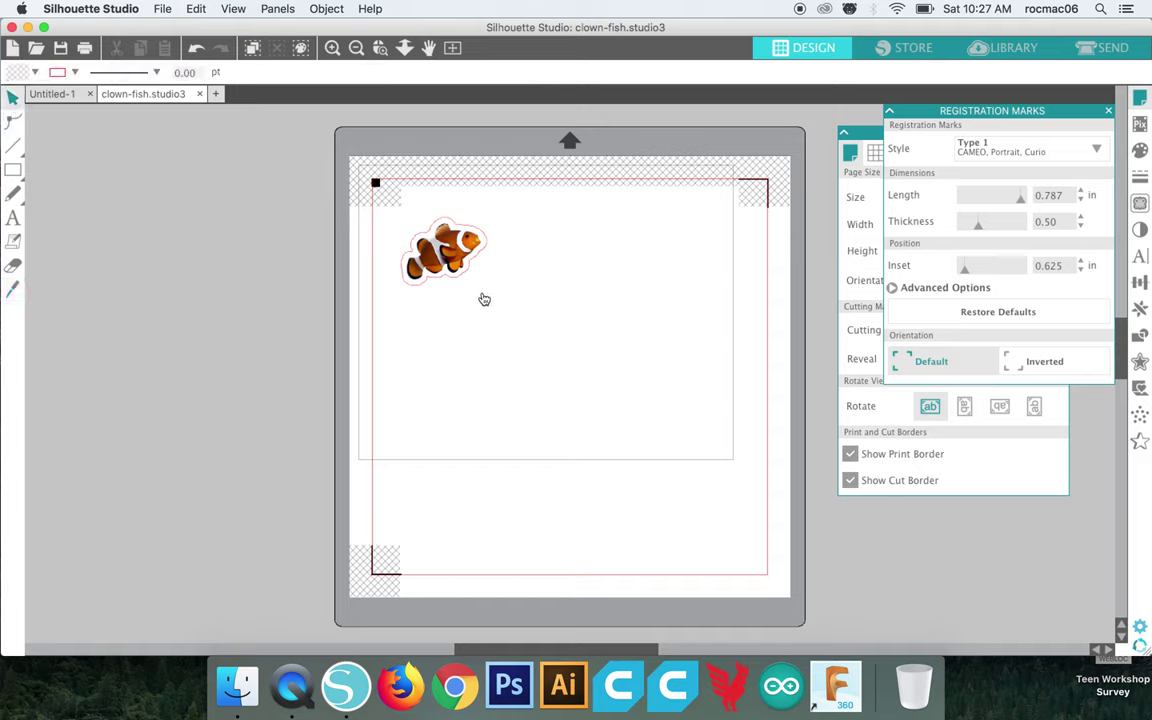
pyautogui.moveTo(484, 299); pyautogui.dragTo(250, 368)
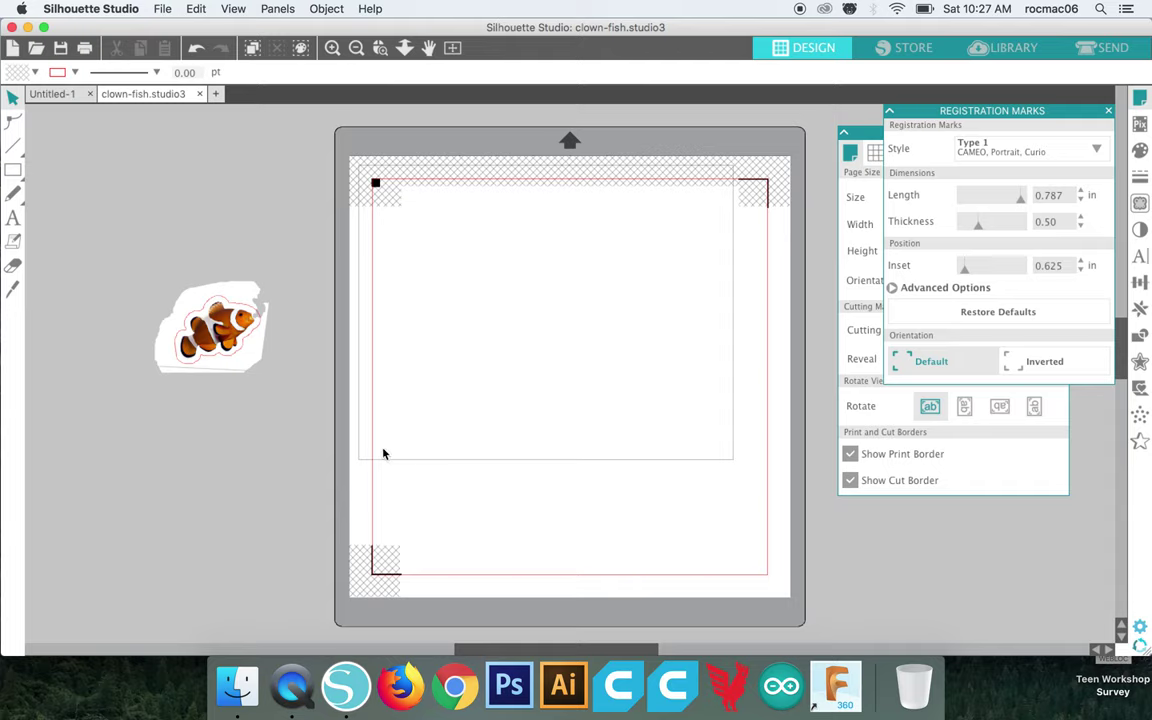
pyautogui.click(431, 201)
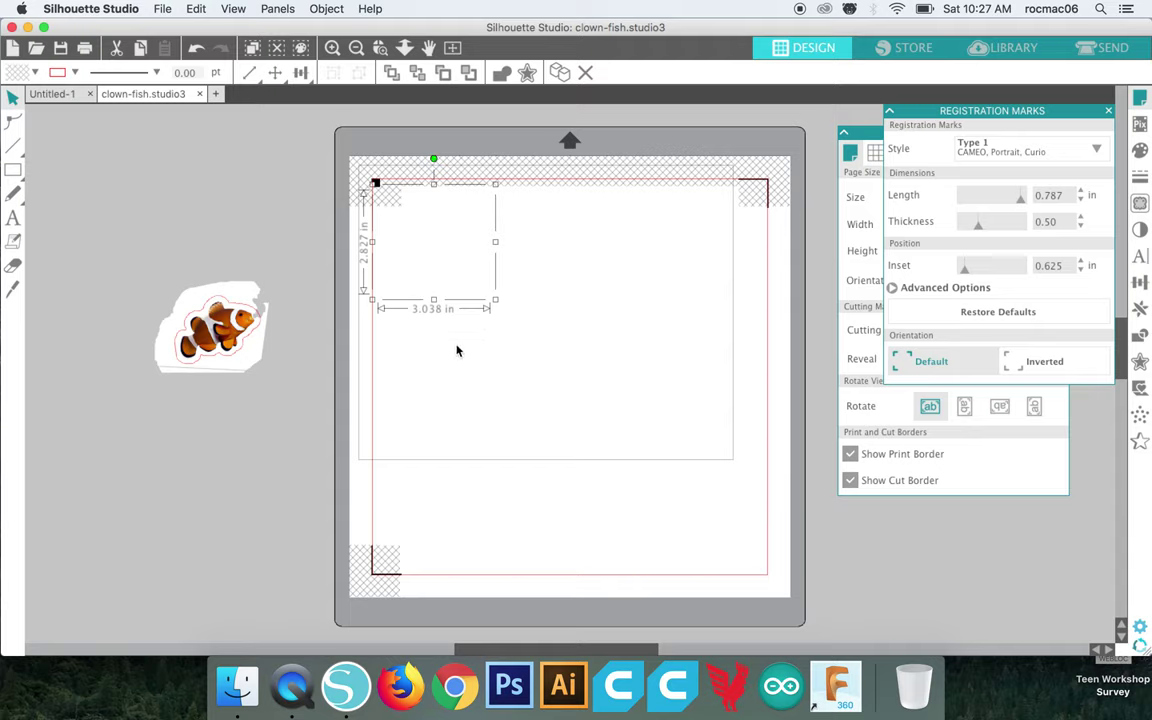
pyautogui.click(425, 395)
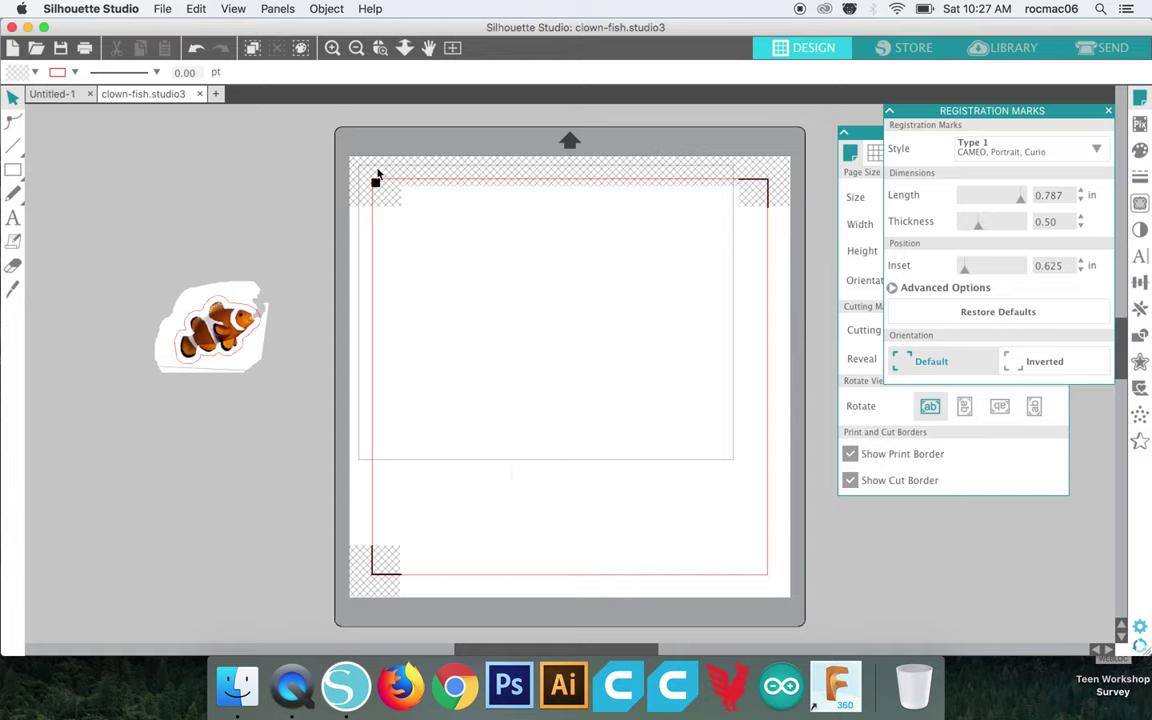
# - Select all objects to inspect the leftover cut fragments, and move the clownfish piece back onto the page
pyautogui.press('super+a')
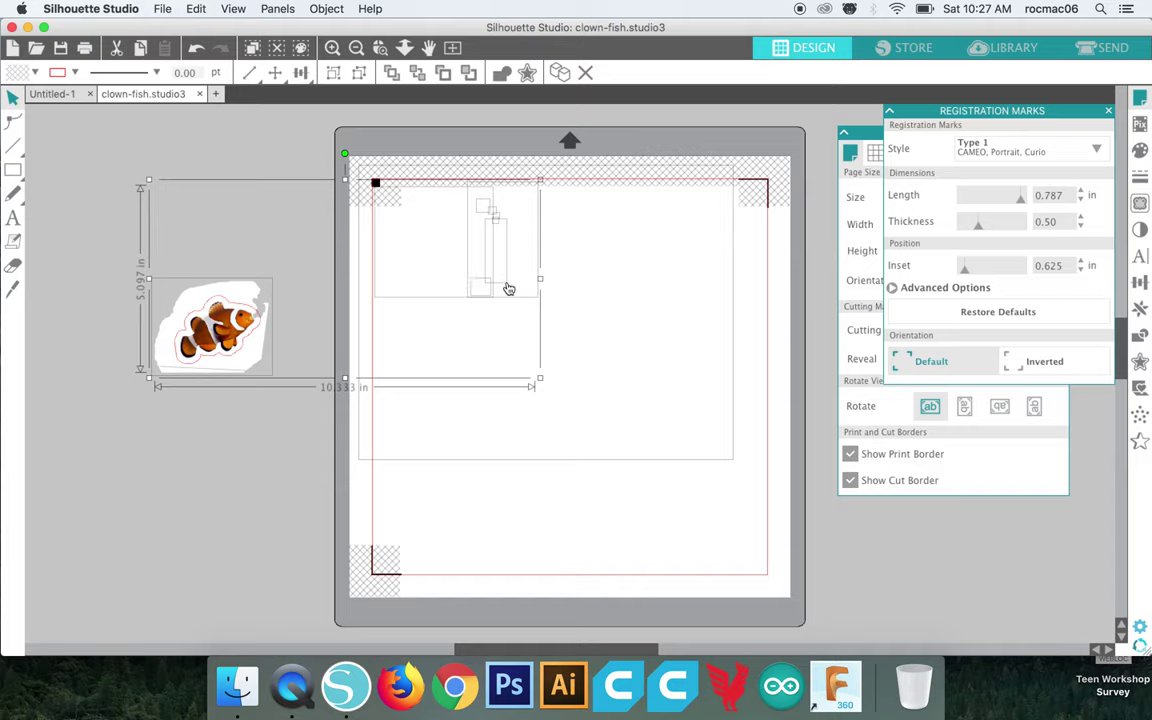
pyautogui.click(298, 188)
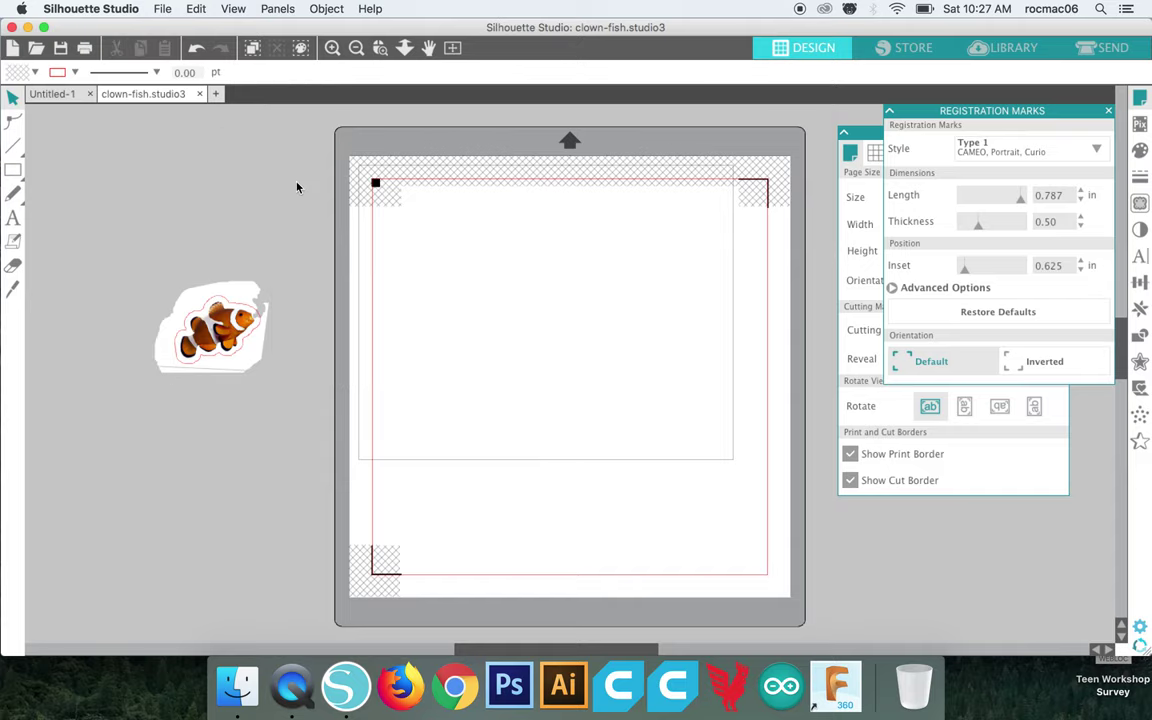
pyautogui.click(396, 231)
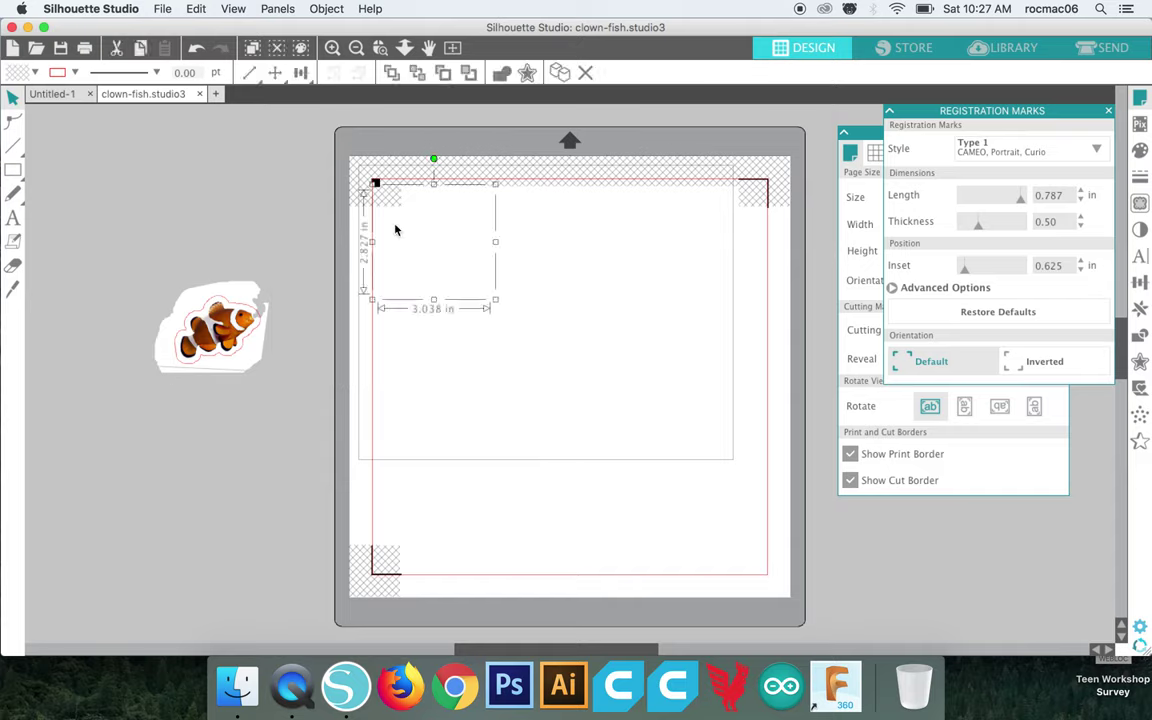
pyautogui.click(395, 230)
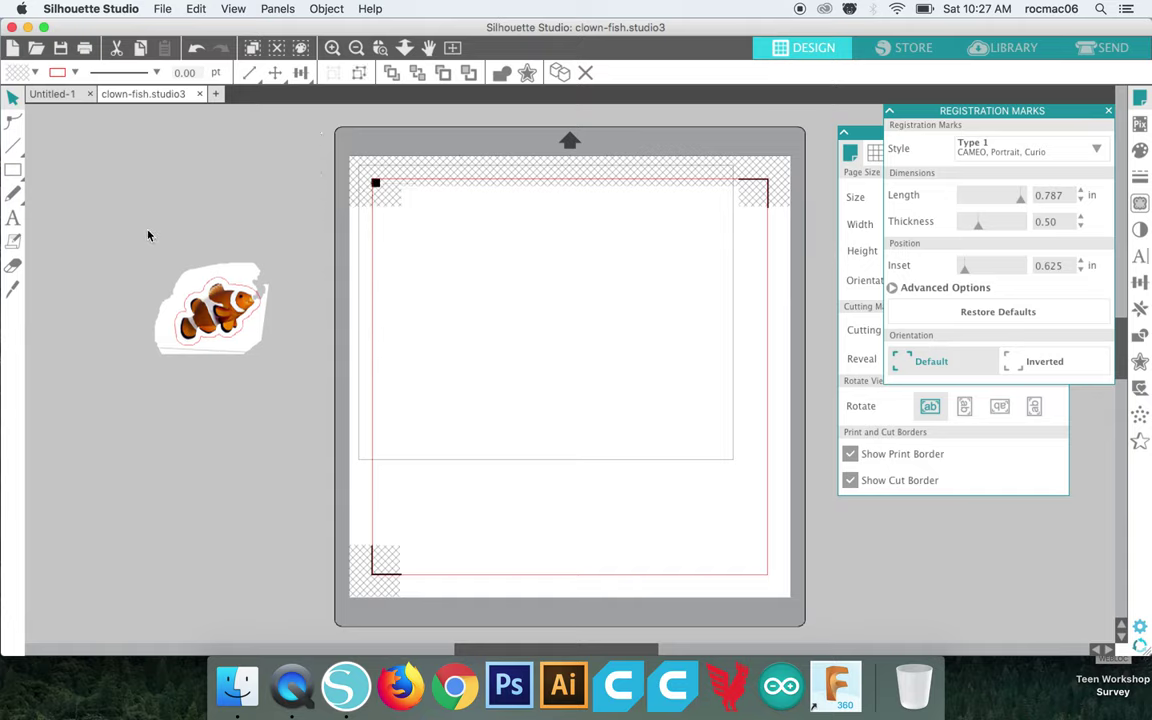
pyautogui.moveTo(149, 231); pyautogui.dragTo(309, 371)
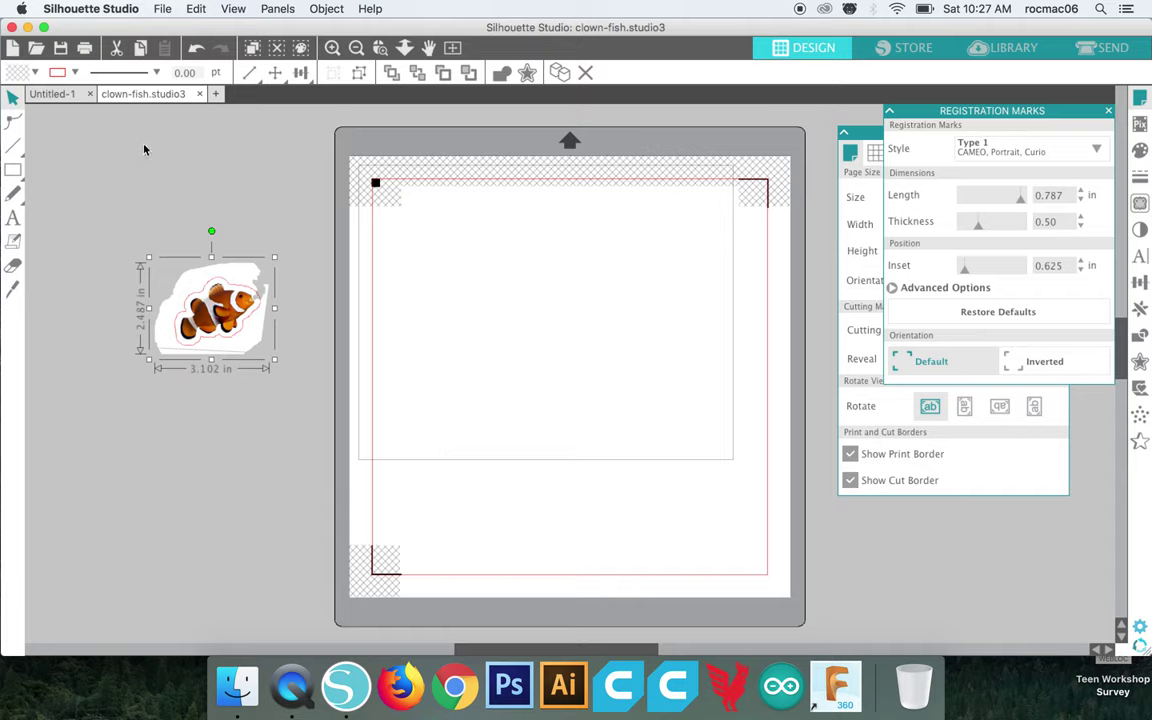
pyautogui.press('super+a')
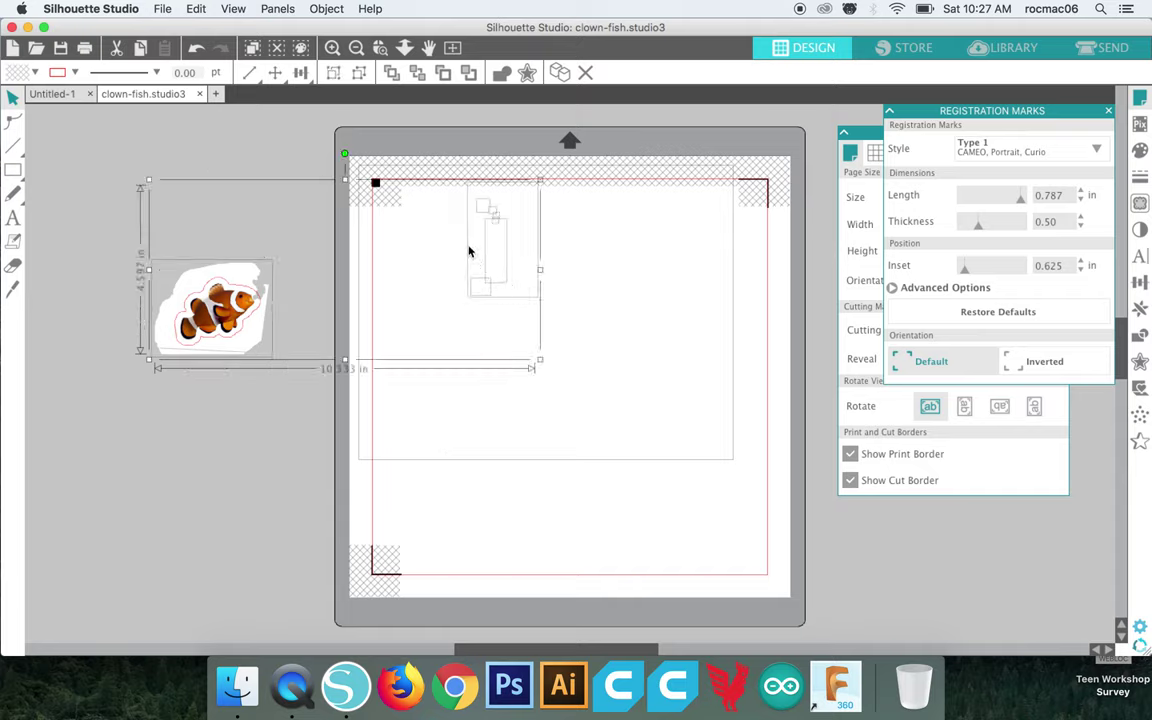
pyautogui.click(527, 361)
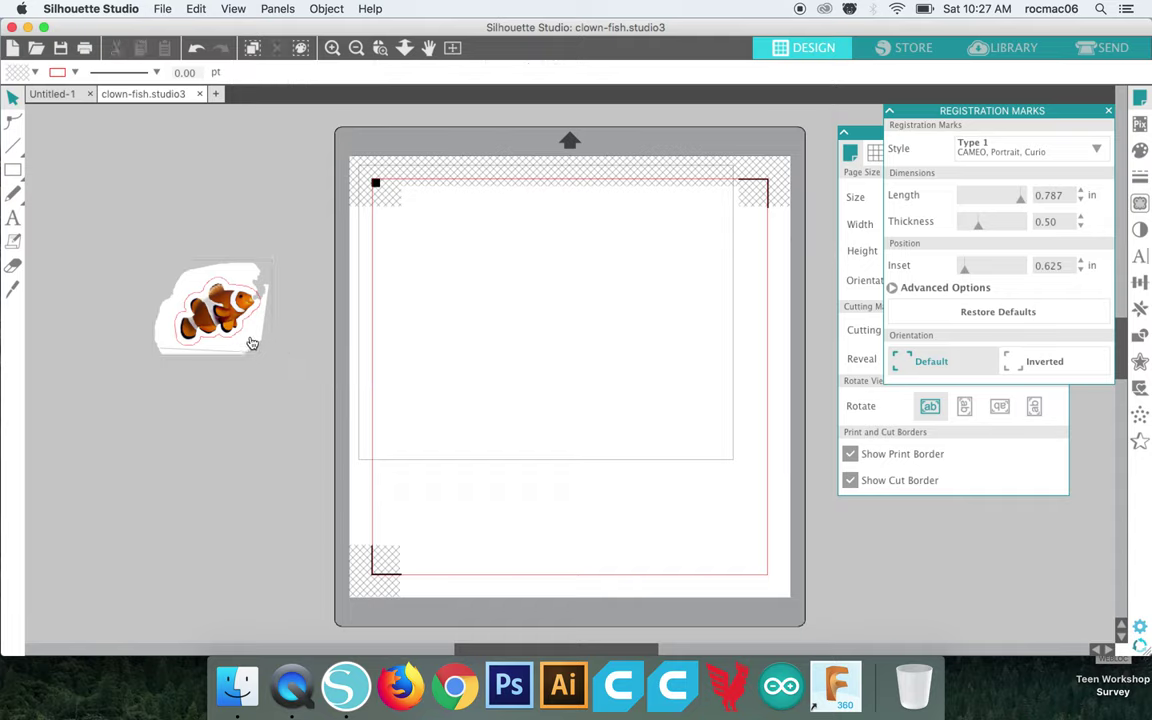
pyautogui.moveTo(240, 310); pyautogui.dragTo(553, 311)
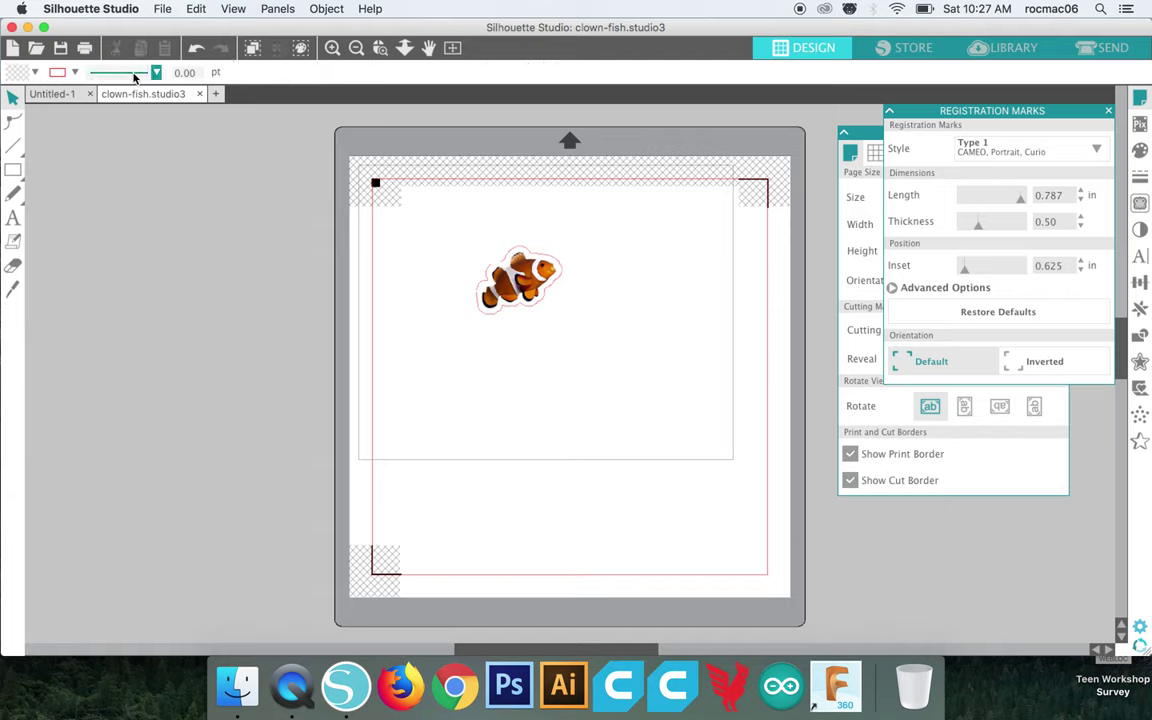
# - Undo the clownfish moves and selections, back through the Create 2 Shapes operation
pyautogui.click(194, 12)
pyautogui.click(215, 28)
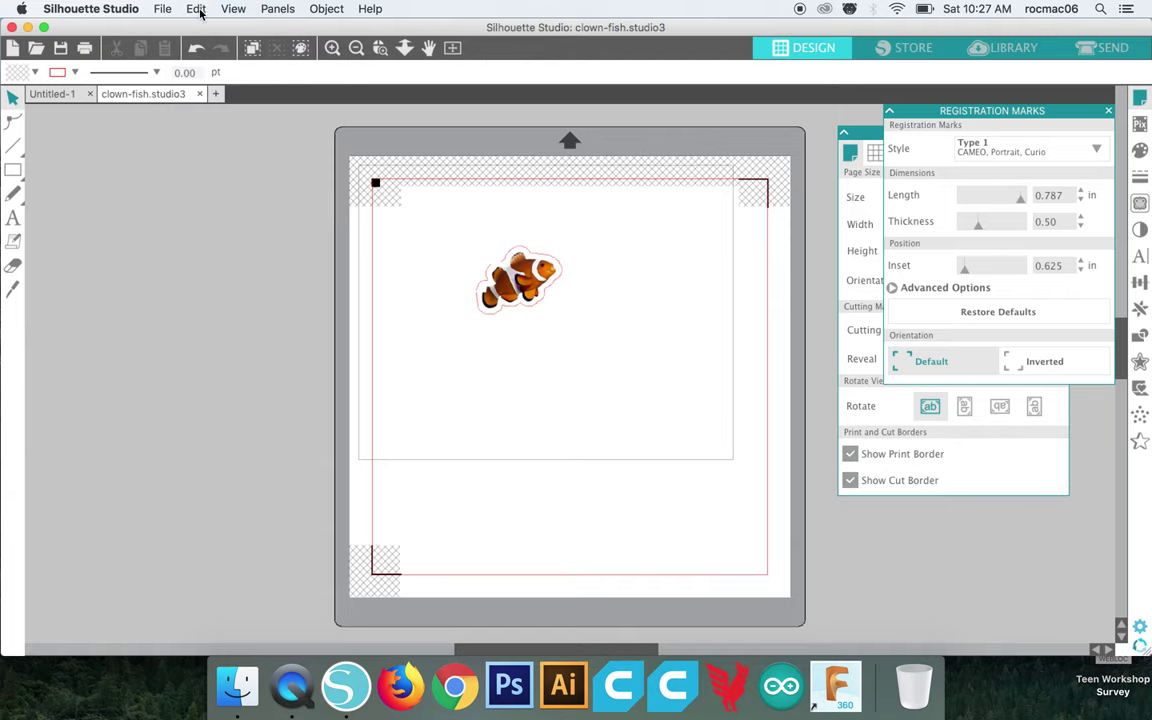
pyautogui.click(196, 9)
pyautogui.click(203, 28)
pyautogui.click(196, 9)
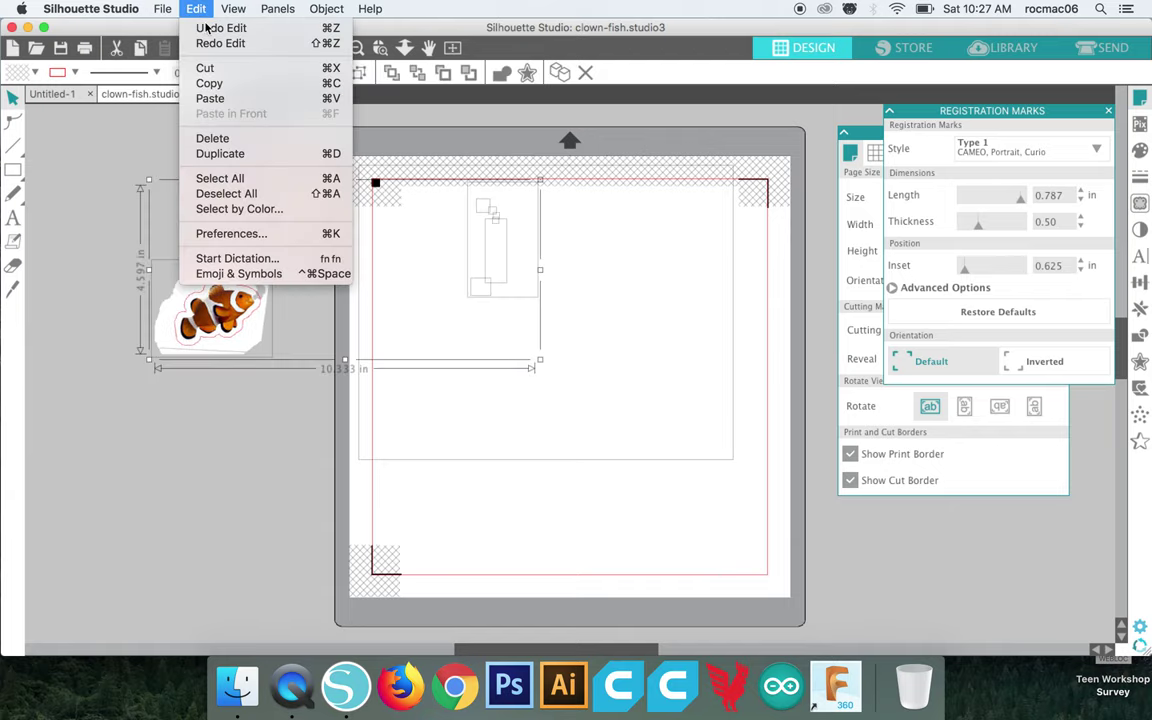
pyautogui.click(206, 29)
pyautogui.click(196, 9)
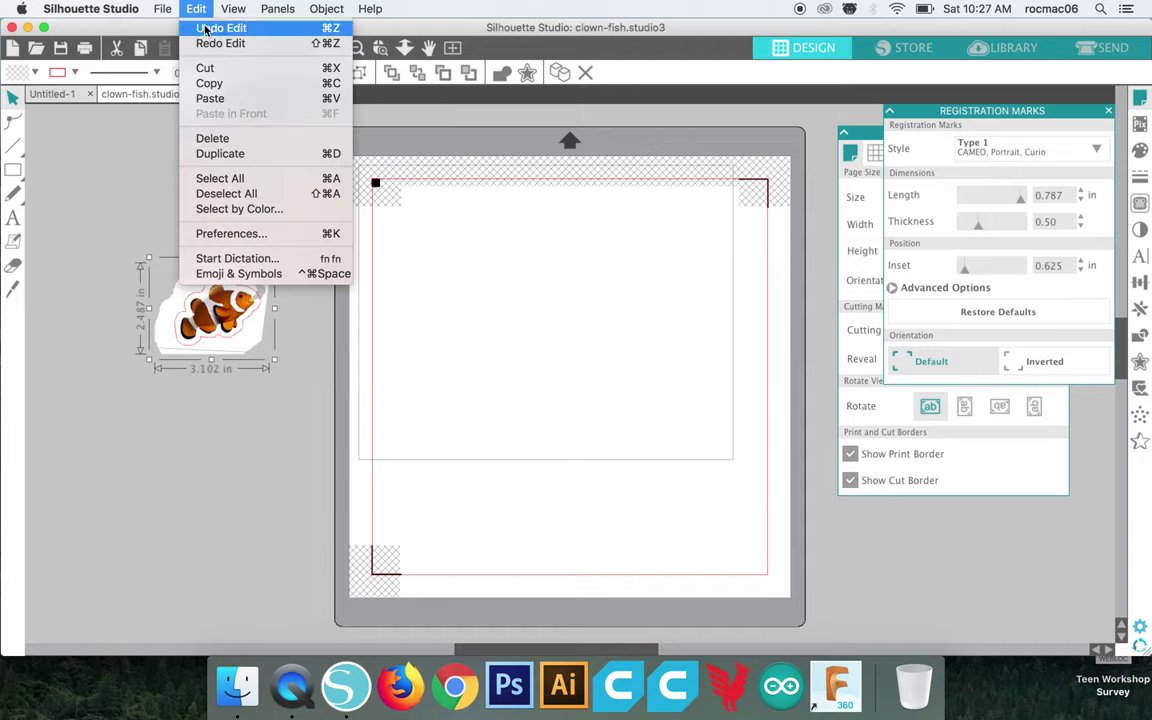
pyautogui.click(206, 29)
pyautogui.click(196, 9)
pyautogui.click(206, 29)
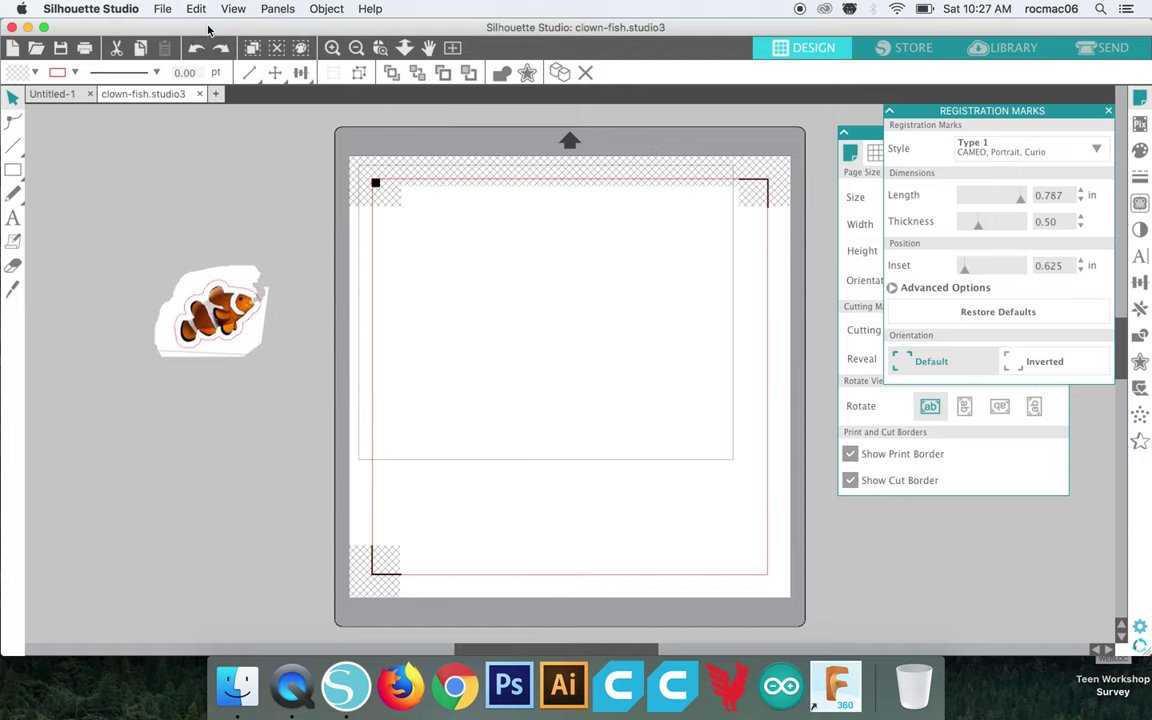
pyautogui.click(196, 9)
pyautogui.click(206, 29)
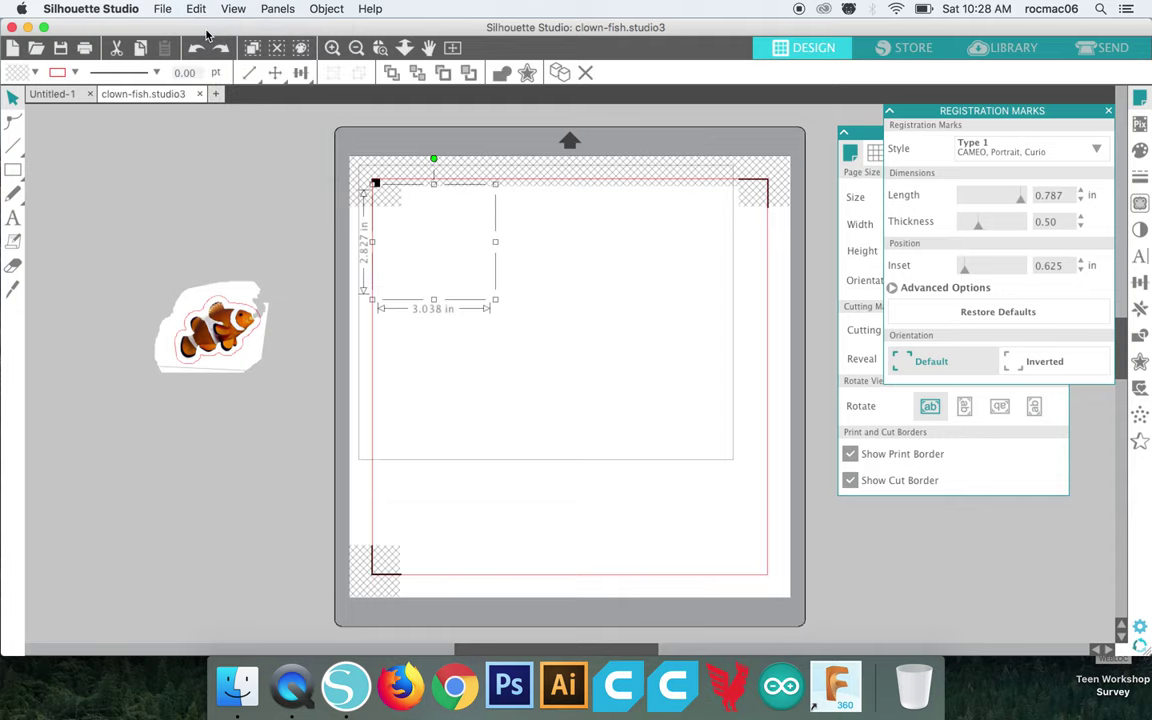
pyautogui.click(193, 9)
pyautogui.click(206, 28)
pyautogui.click(197, 9)
pyautogui.click(206, 28)
pyautogui.click(196, 9)
pyautogui.click(204, 27)
pyautogui.click(196, 9)
pyautogui.click(206, 28)
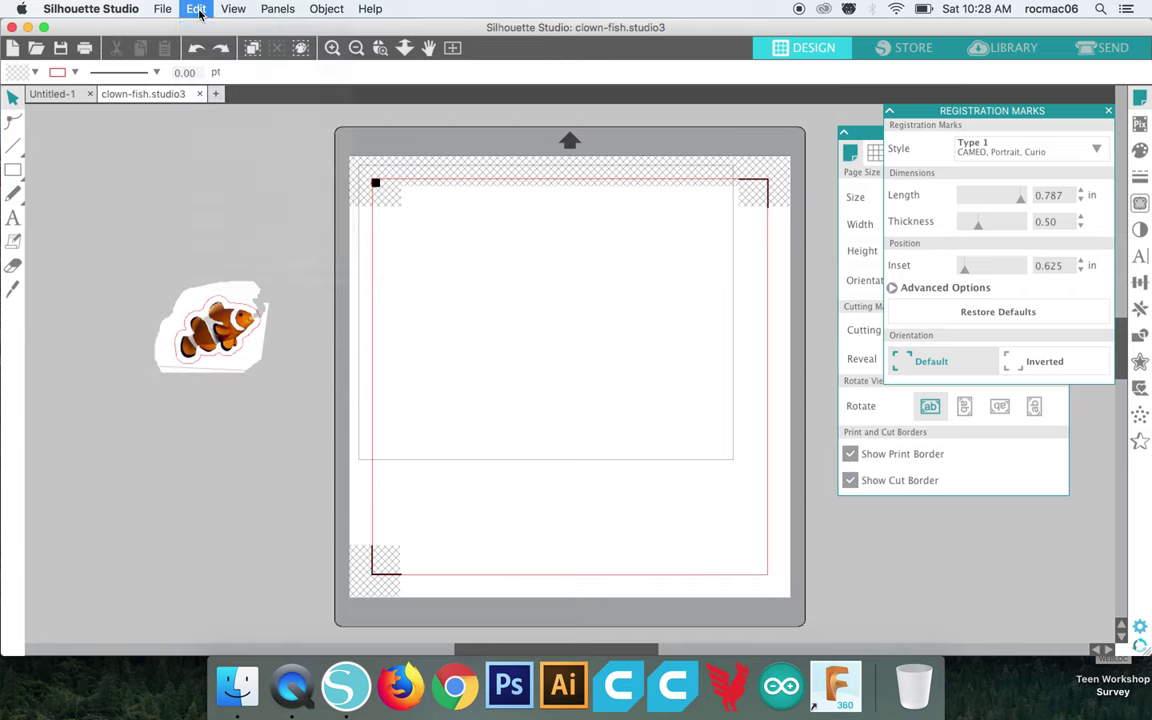
pyautogui.click(196, 9)
pyautogui.click(206, 28)
pyautogui.click(196, 9)
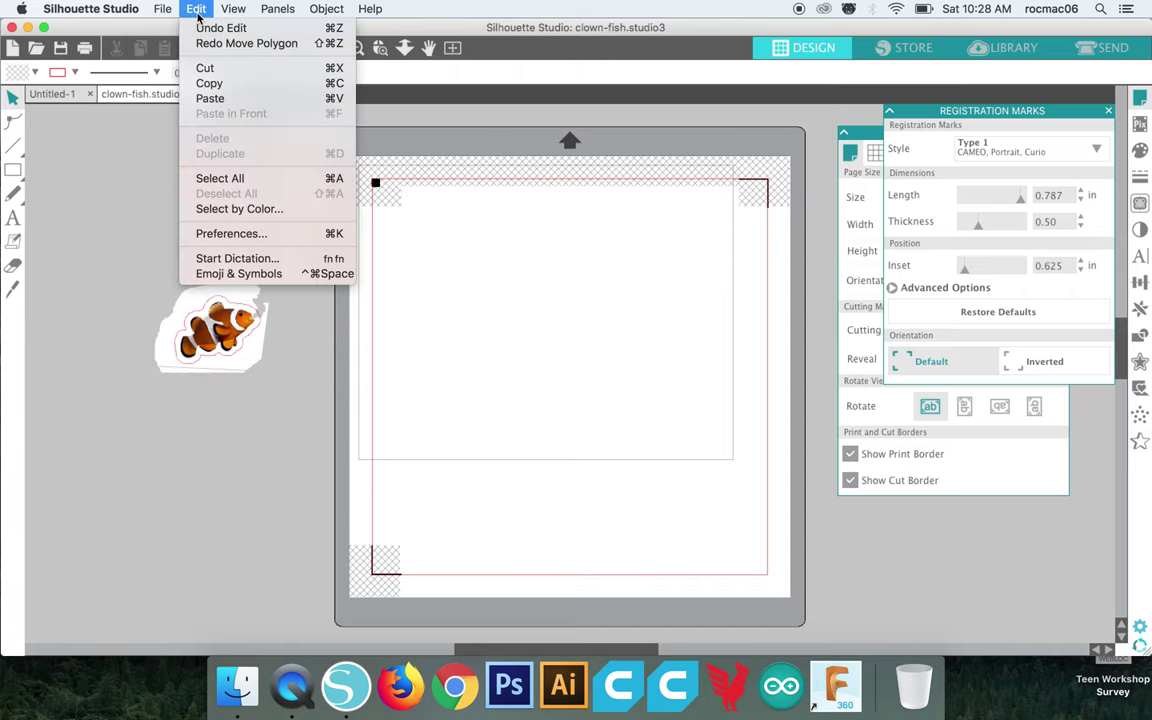
pyautogui.click(207, 28)
pyautogui.click(196, 9)
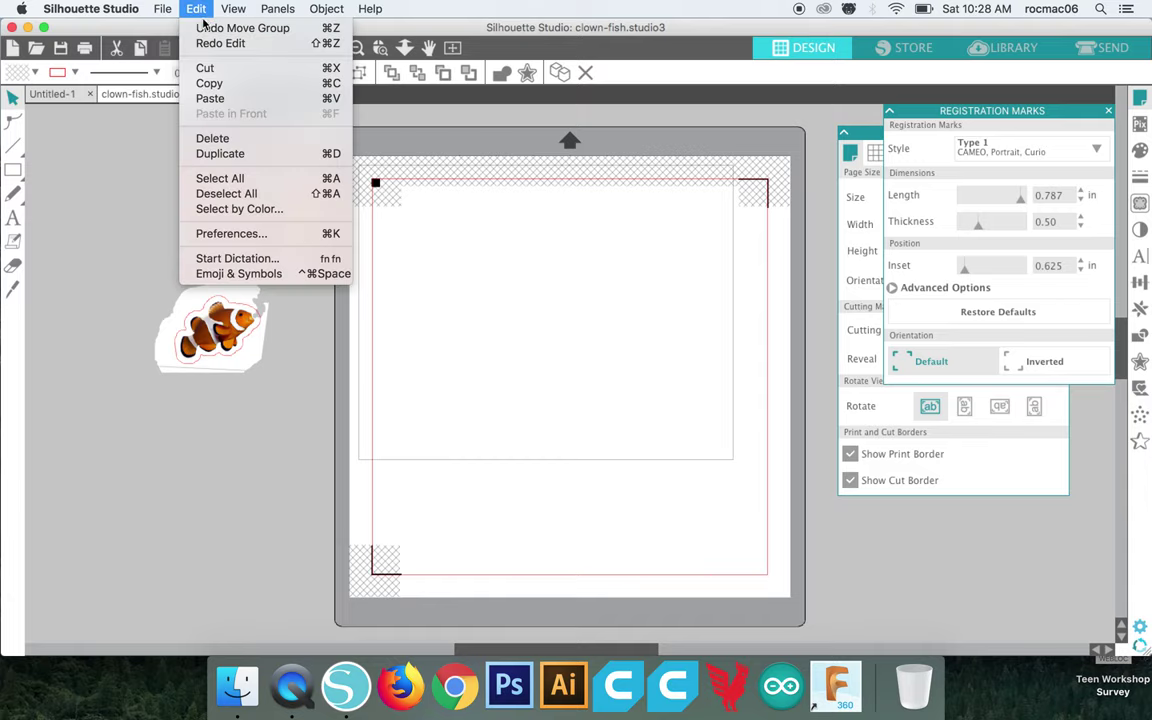
pyautogui.click(206, 28)
pyautogui.click(197, 9)
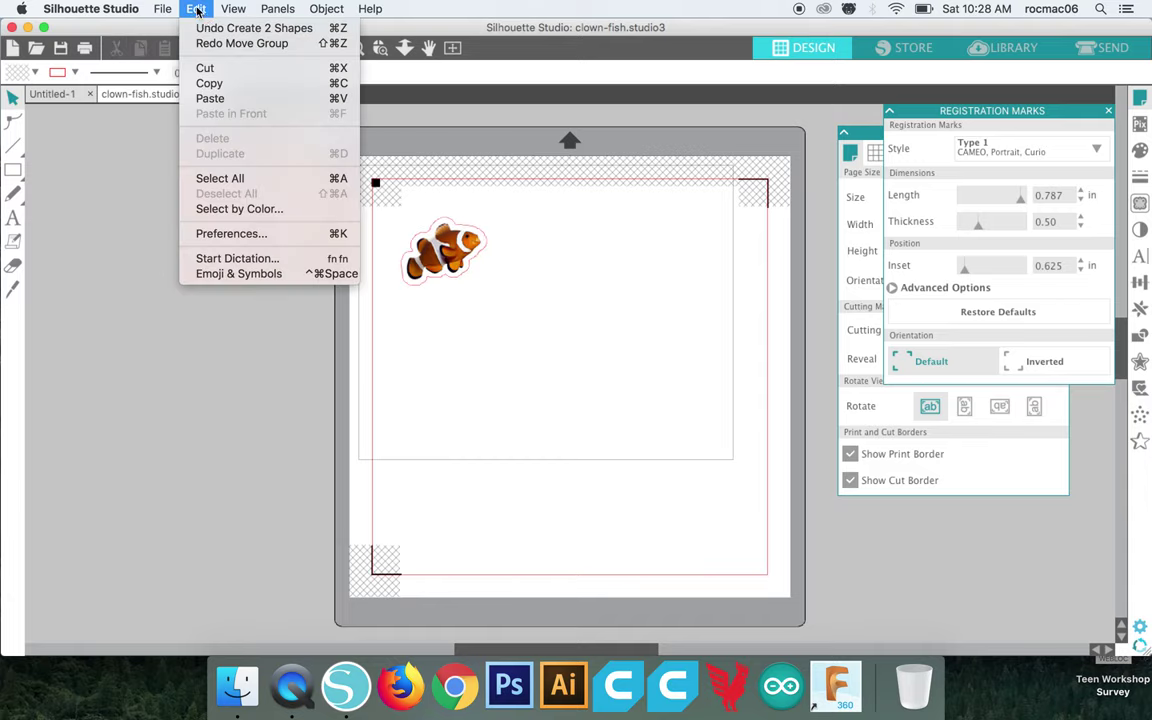
pyautogui.click(206, 28)
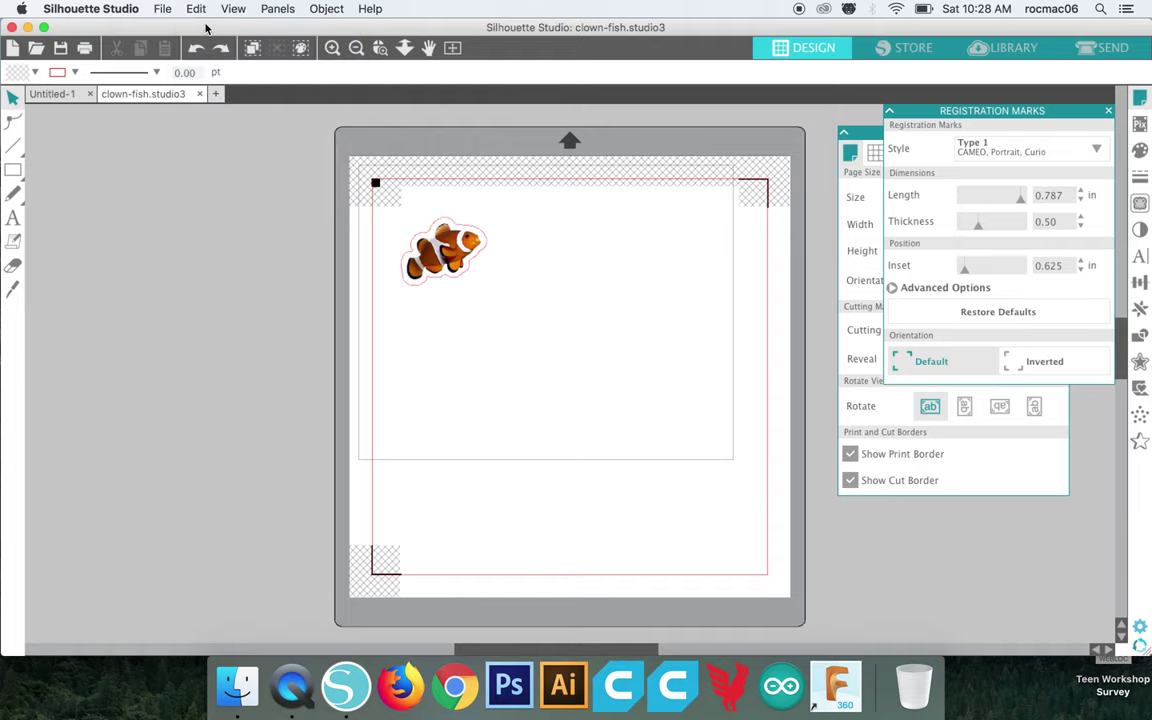
# - Move the clownfish group off the mat to check its white background, and undo the move
pyautogui.click(445, 260)
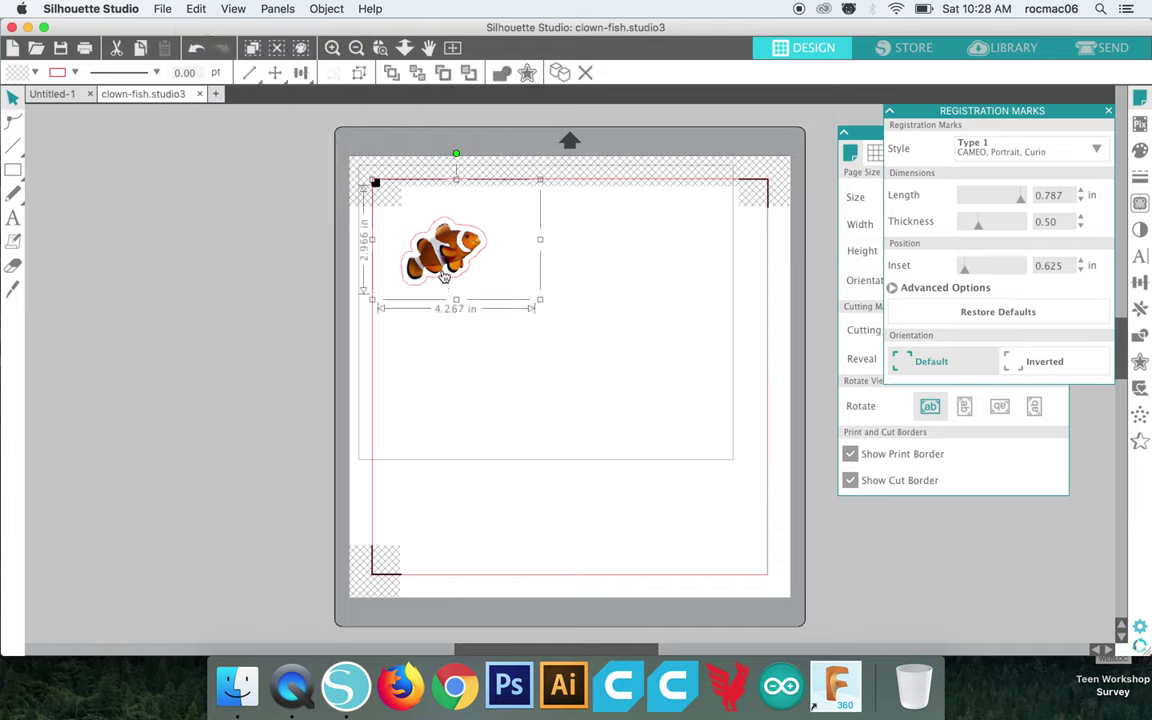
pyautogui.moveTo(445, 260); pyautogui.dragTo(225, 287)
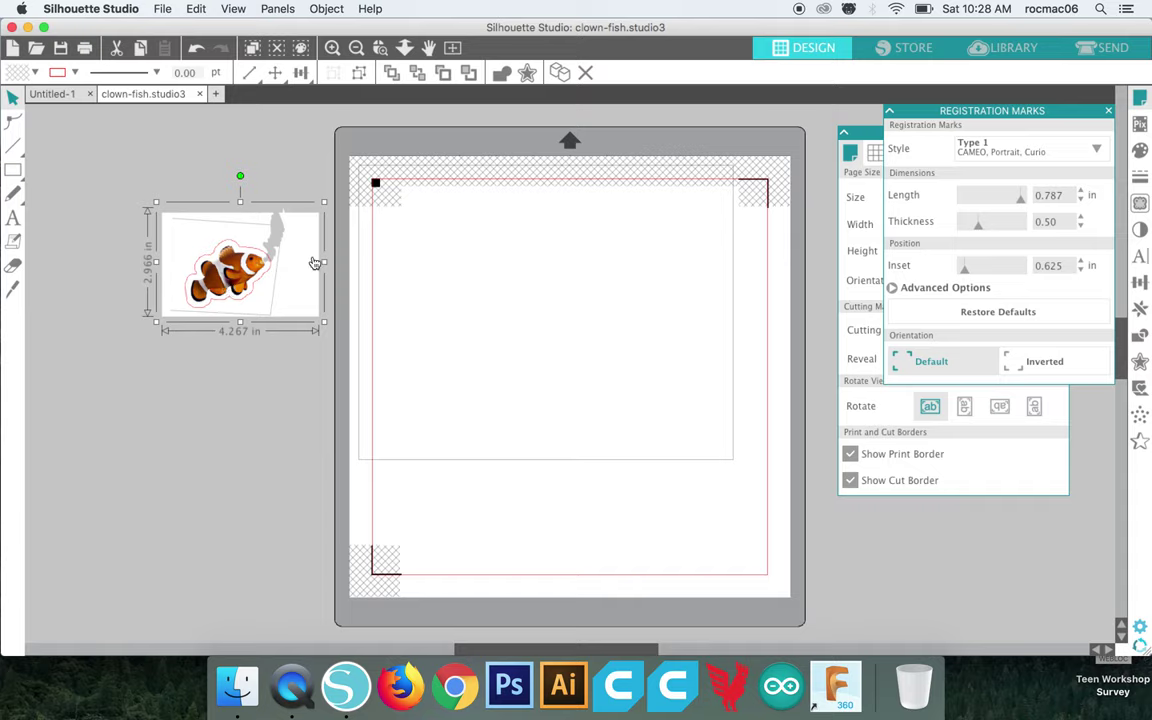
pyautogui.click(196, 9)
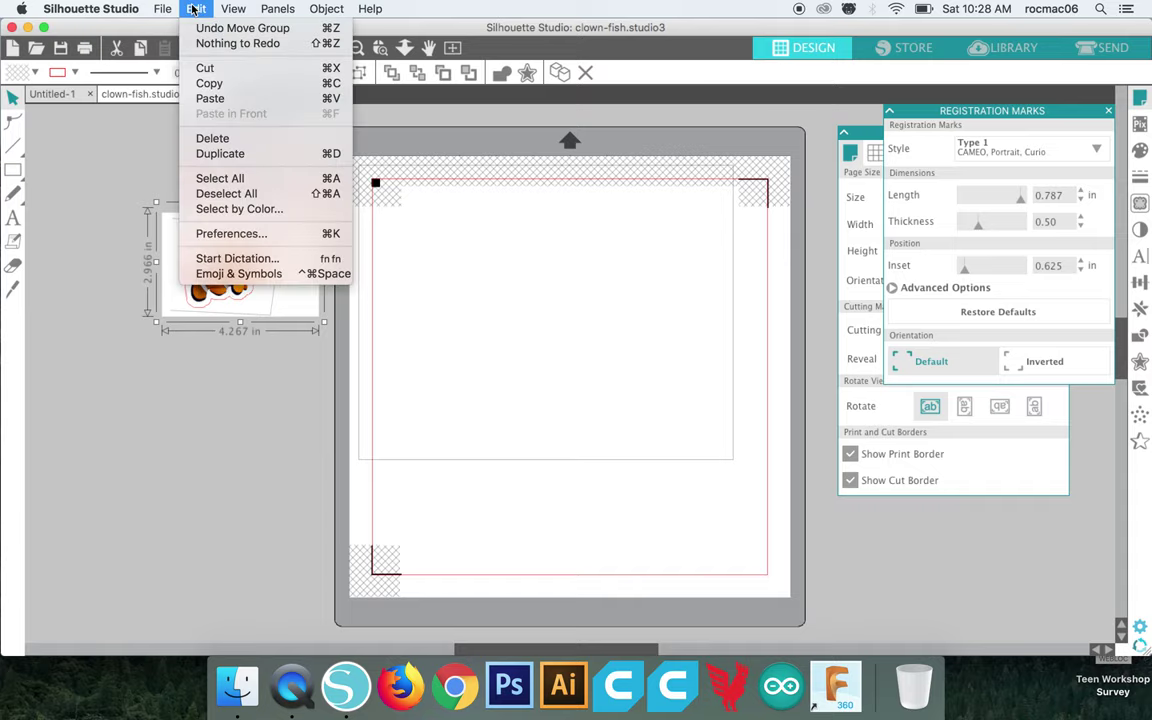
pyautogui.click(203, 29)
# - Undo the earlier Move Group and Create Group operations on the clownfish
pyautogui.click(196, 9)
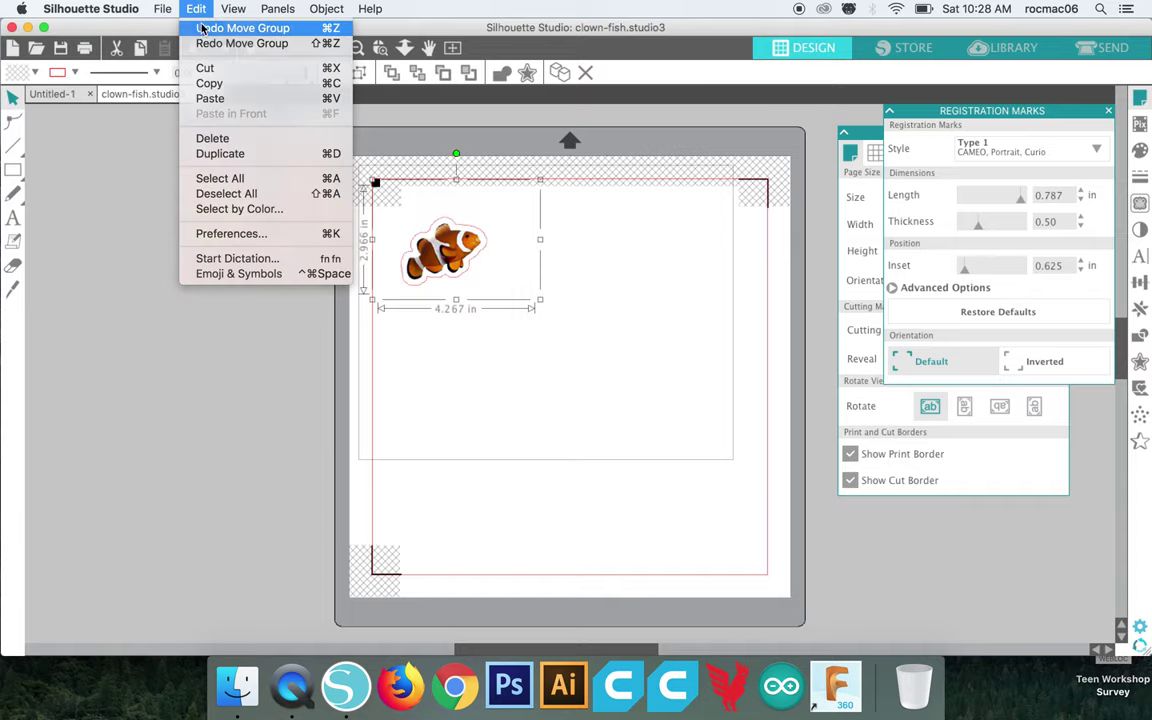
pyautogui.click(199, 28)
pyautogui.click(196, 9)
pyautogui.click(199, 28)
pyautogui.click(196, 9)
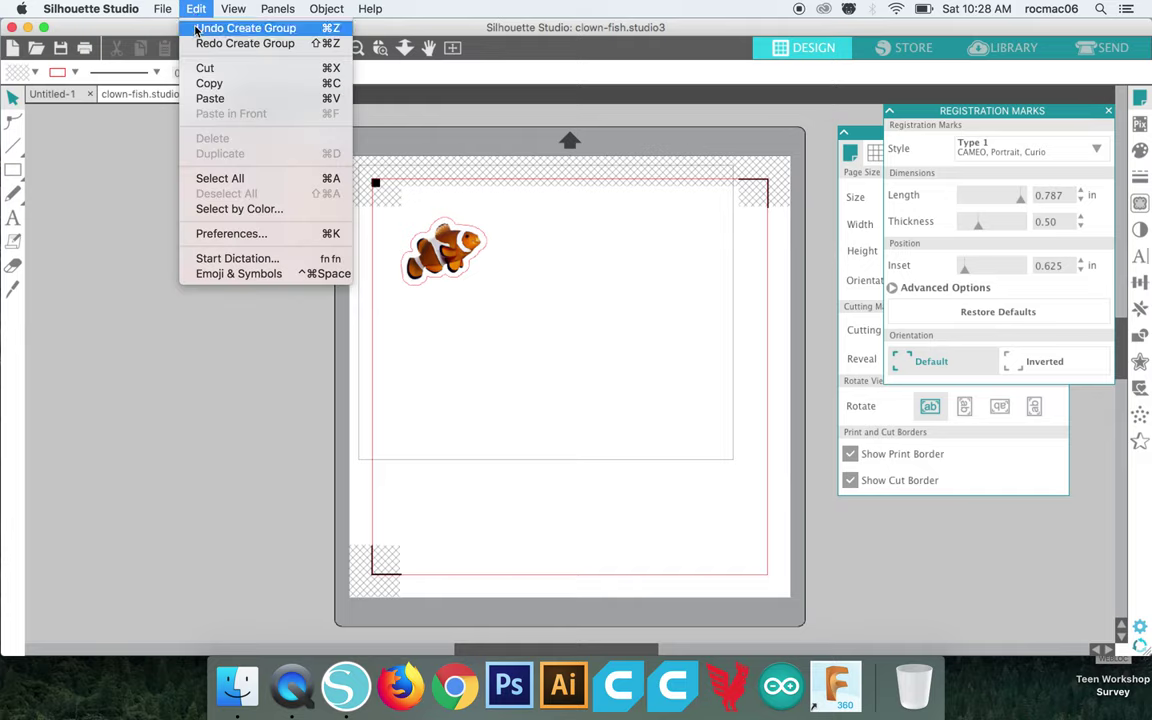
pyautogui.click(199, 28)
# - Select the two clownfish shapes and move them off the mat as a check, and undo the move and the selection
pyautogui.click(478, 262)
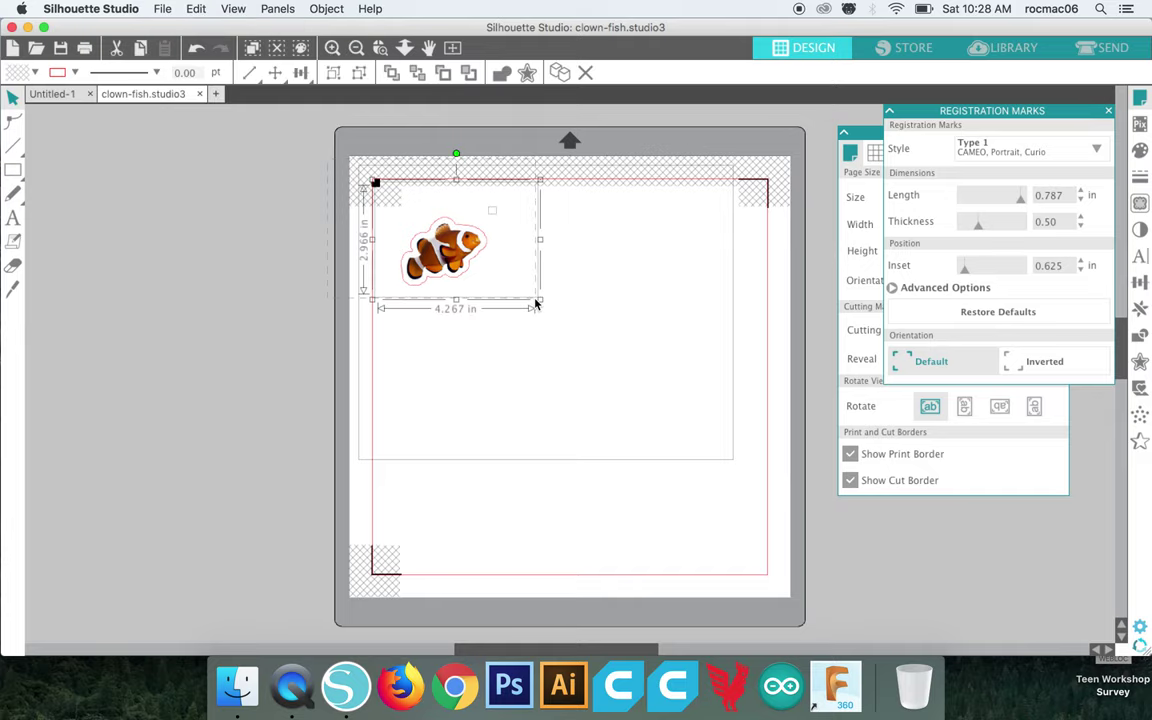
pyautogui.moveTo(478, 262); pyautogui.dragTo(256, 278)
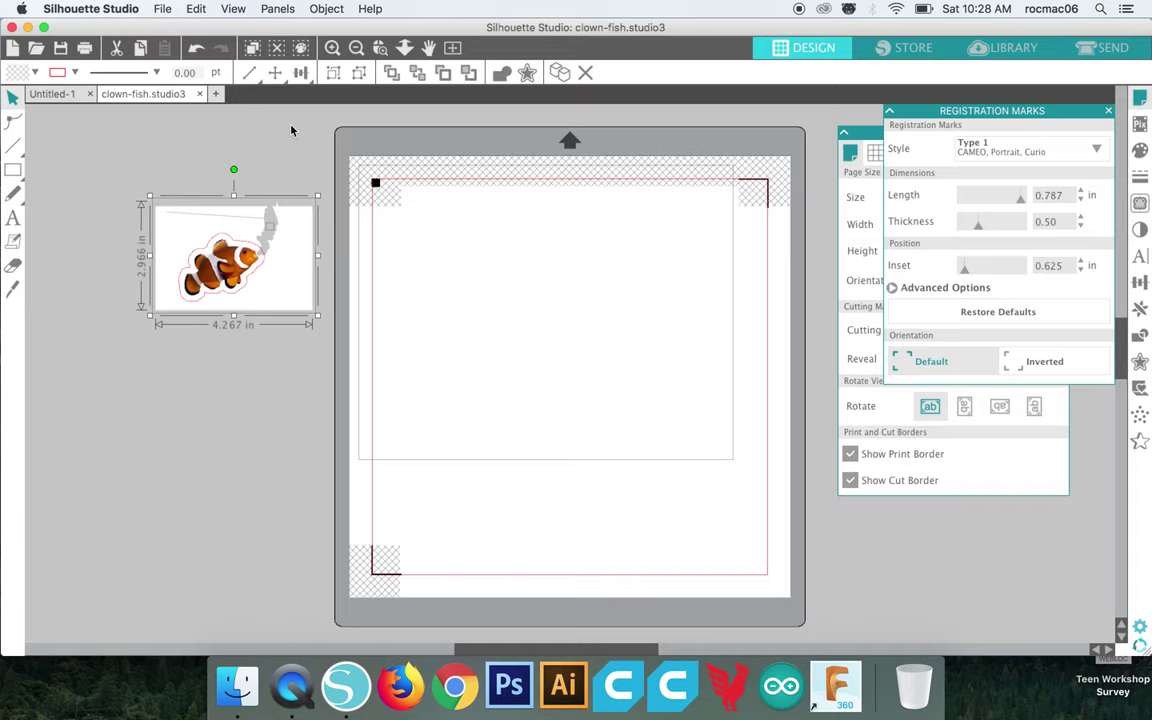
pyautogui.click(196, 9)
pyautogui.click(199, 28)
pyautogui.click(196, 9)
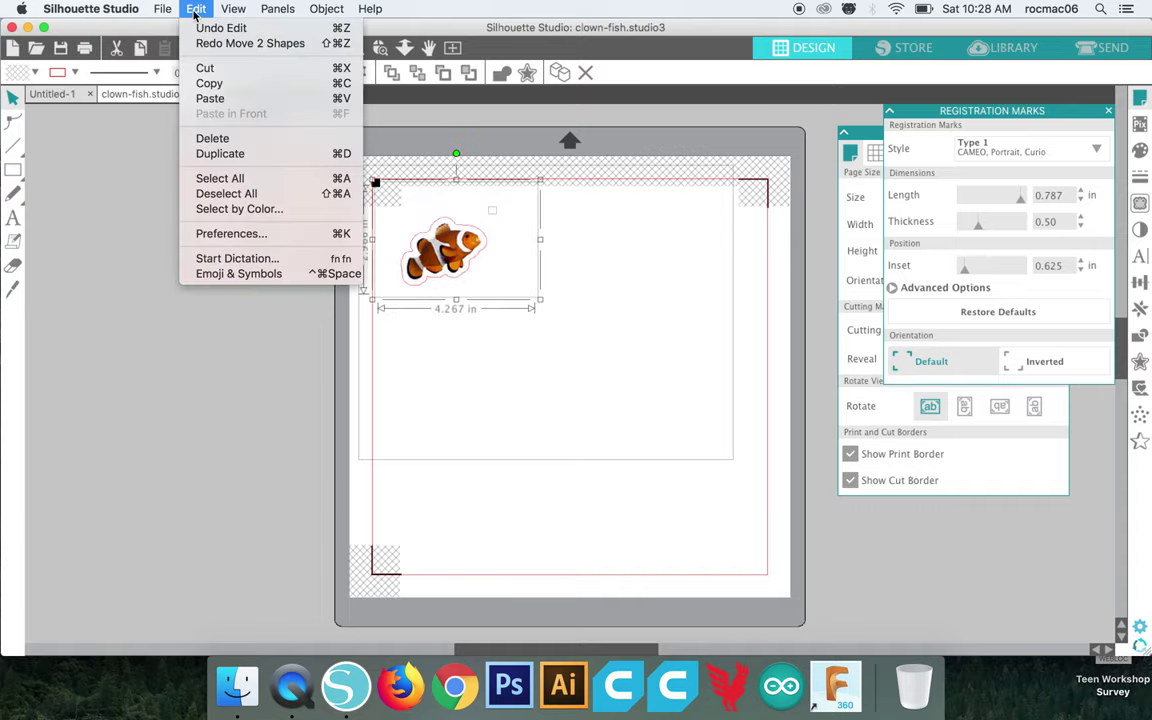
pyautogui.click(199, 28)
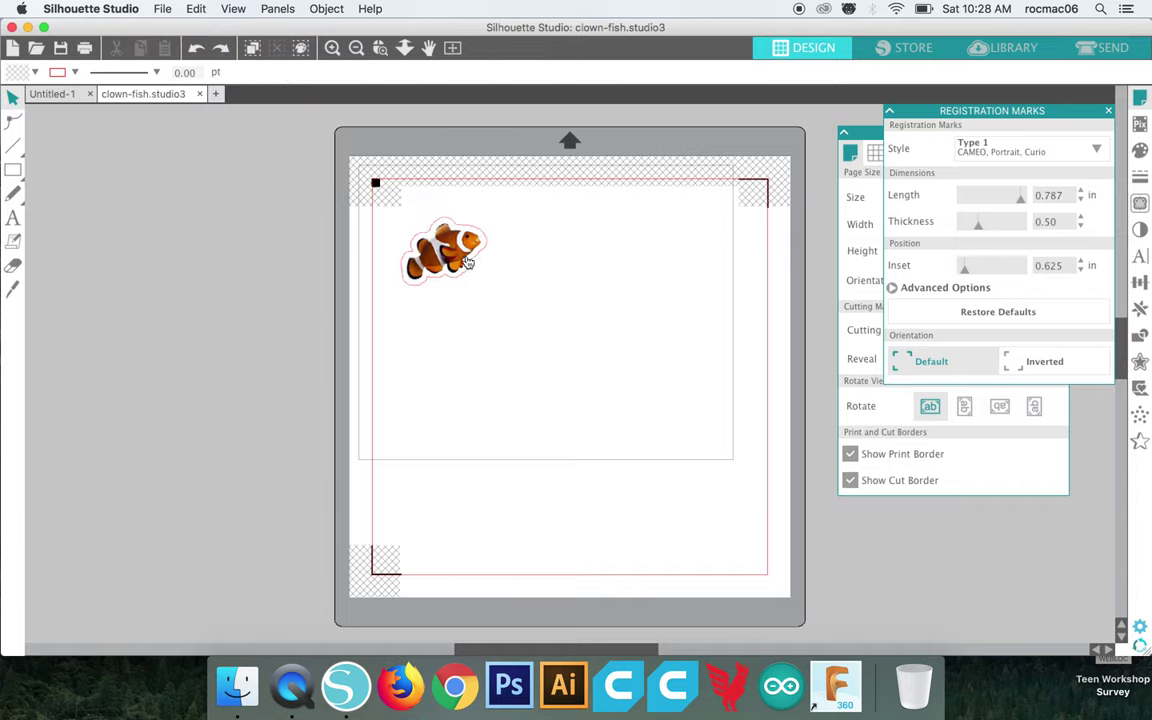
# - Move the clownfish sticker off the mat once more to expose its image background, and undo that move
pyautogui.moveTo(404, 241); pyautogui.dragTo(196, 233)
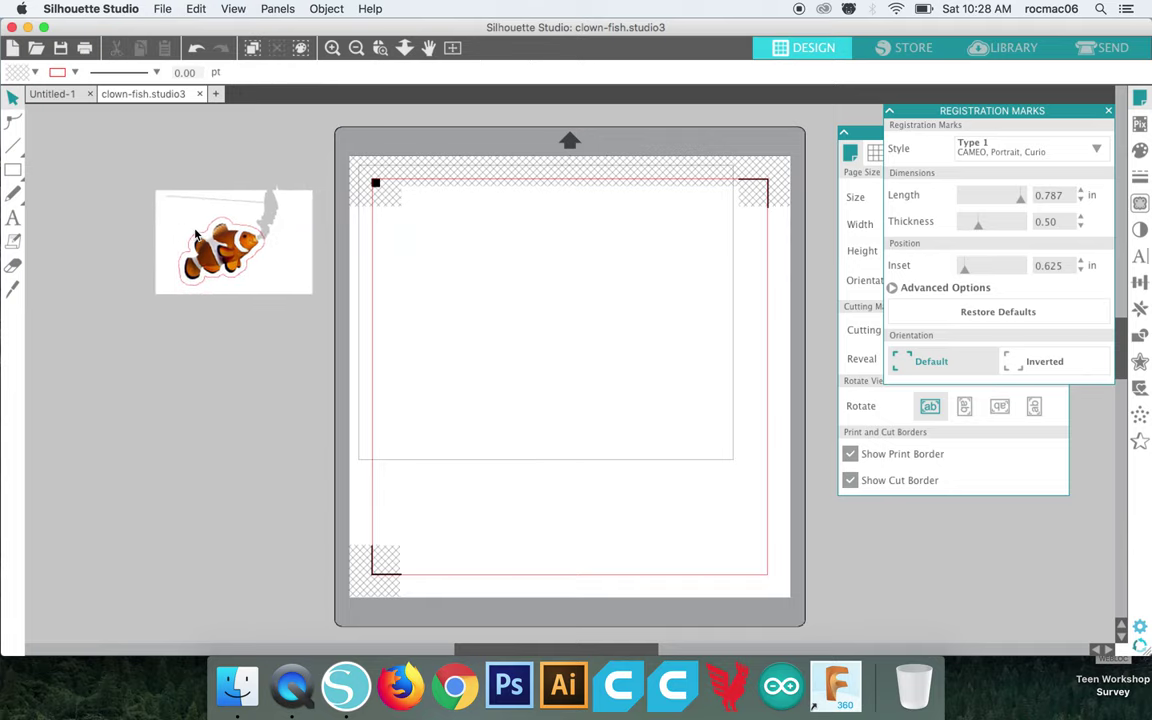
pyautogui.click(196, 9)
pyautogui.click(205, 28)
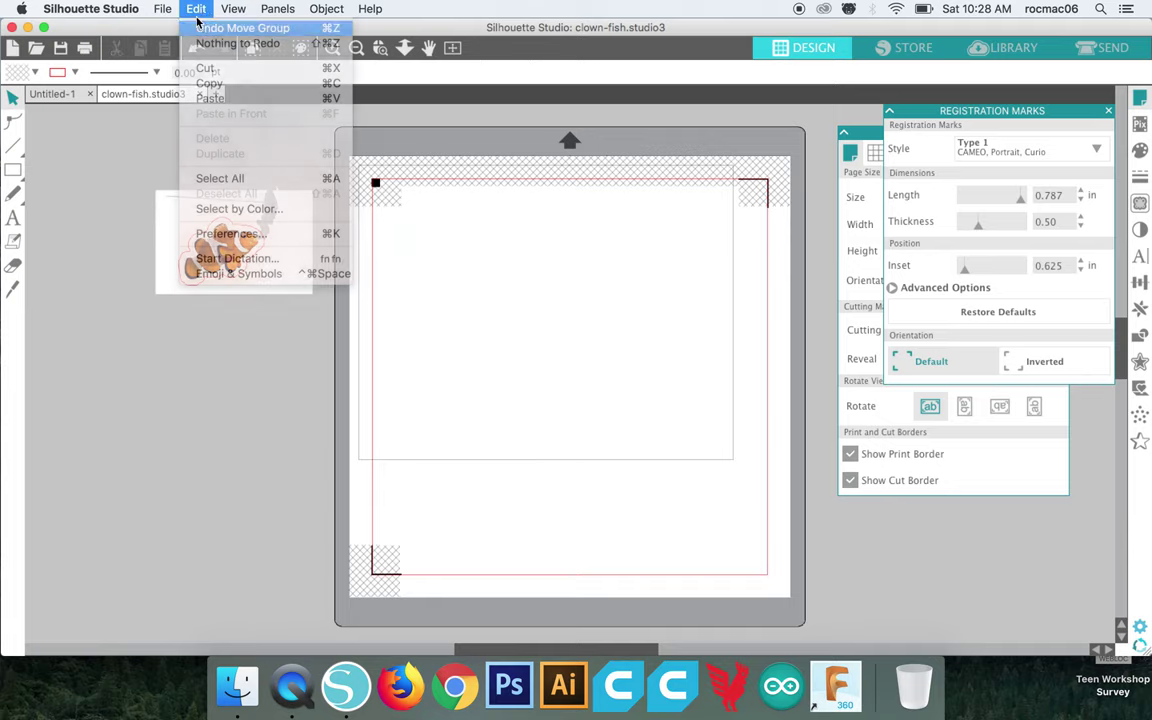
pyautogui.click(196, 12)
pyautogui.click(210, 28)
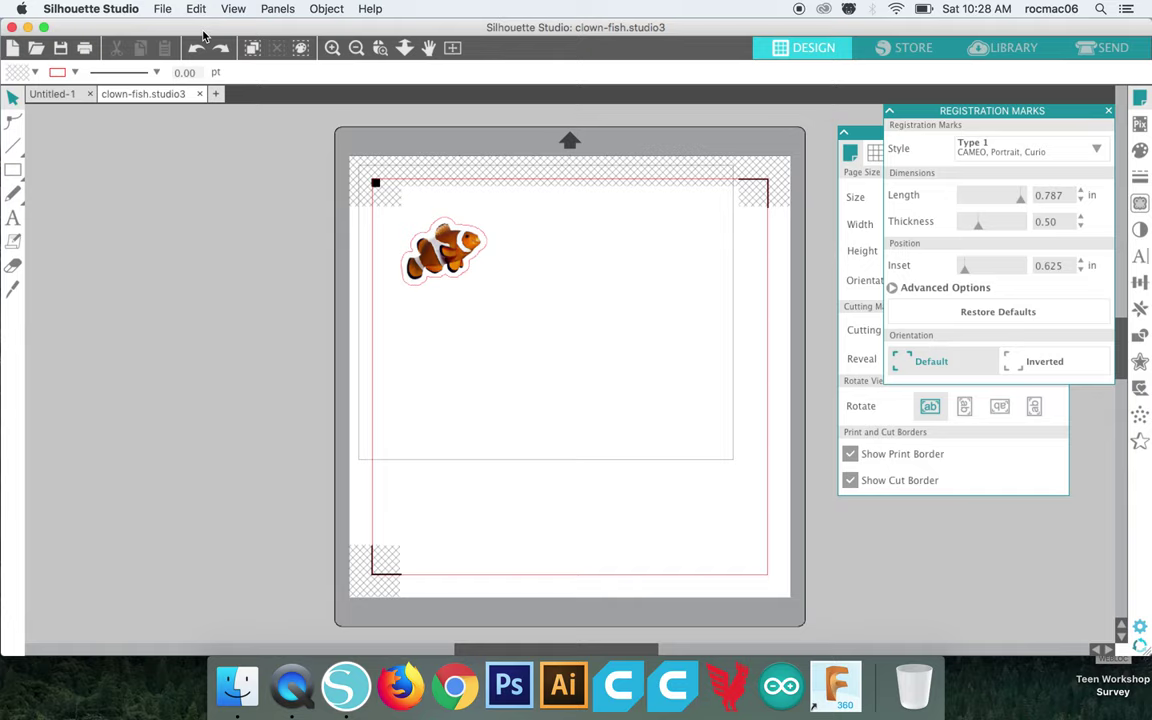
# - Nudge the clownfish sticker on the page, align its selected shapes horizontally to the left and vertically to the top, and deselect them
pyautogui.moveTo(410, 236); pyautogui.dragTo(446, 237)
pyautogui.click(398, 212)
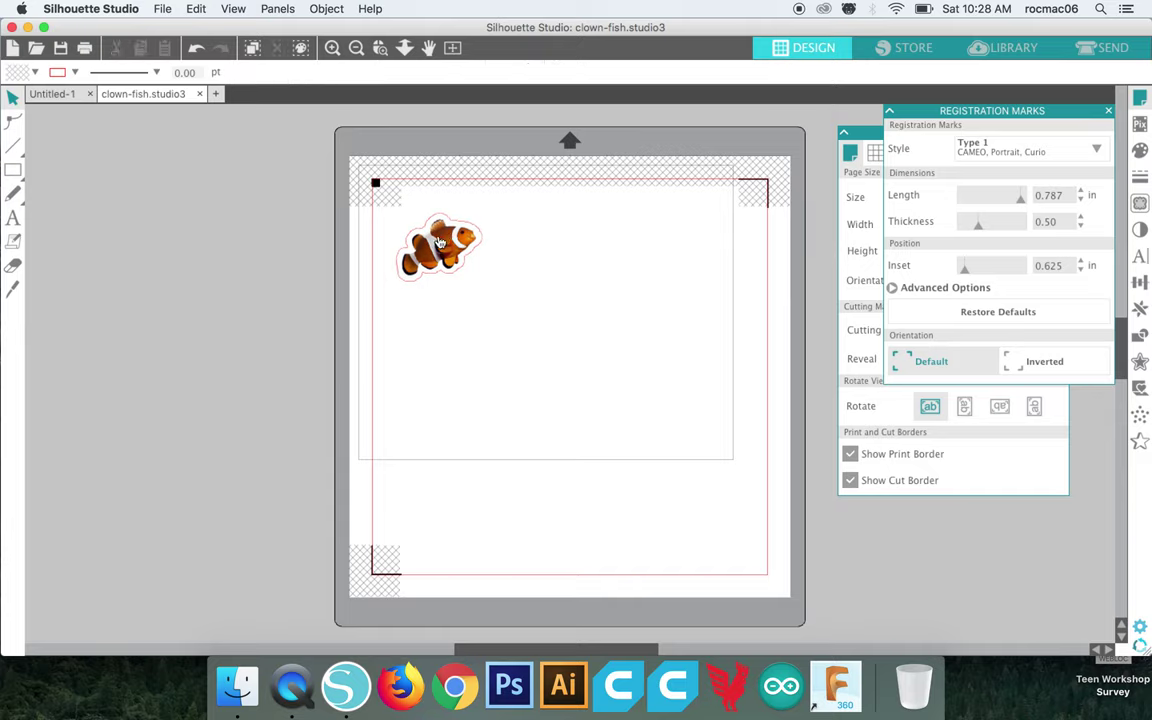
pyautogui.click(1140, 282)
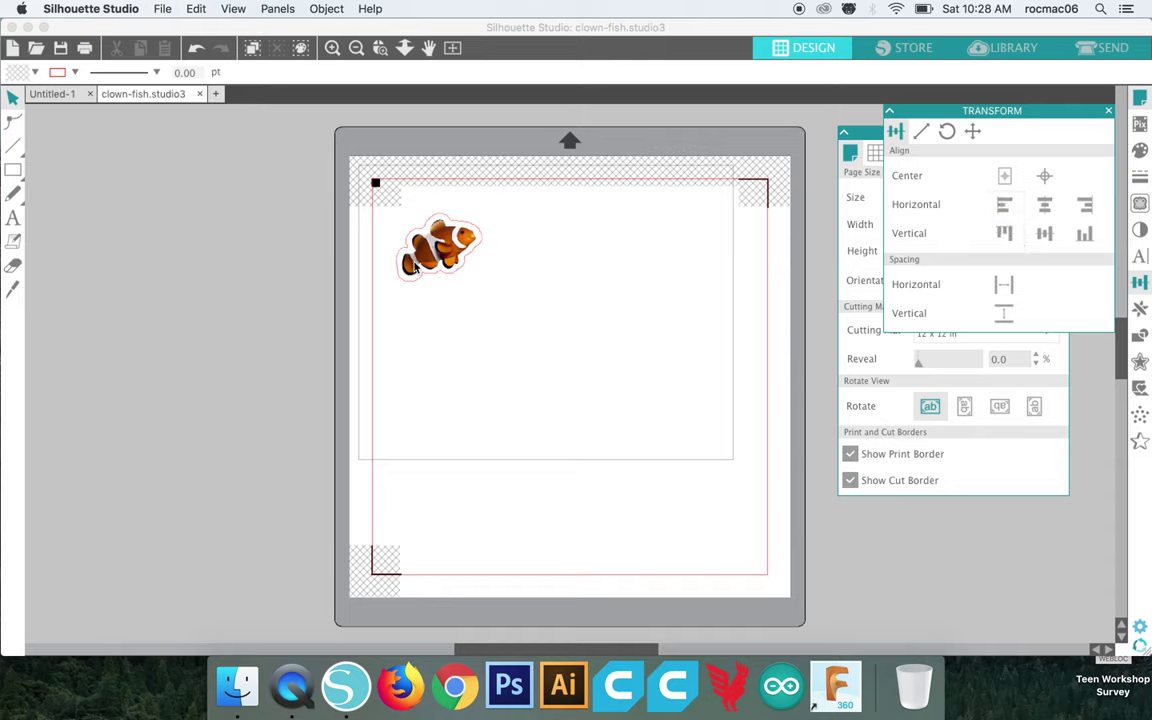
pyautogui.click(374, 243)
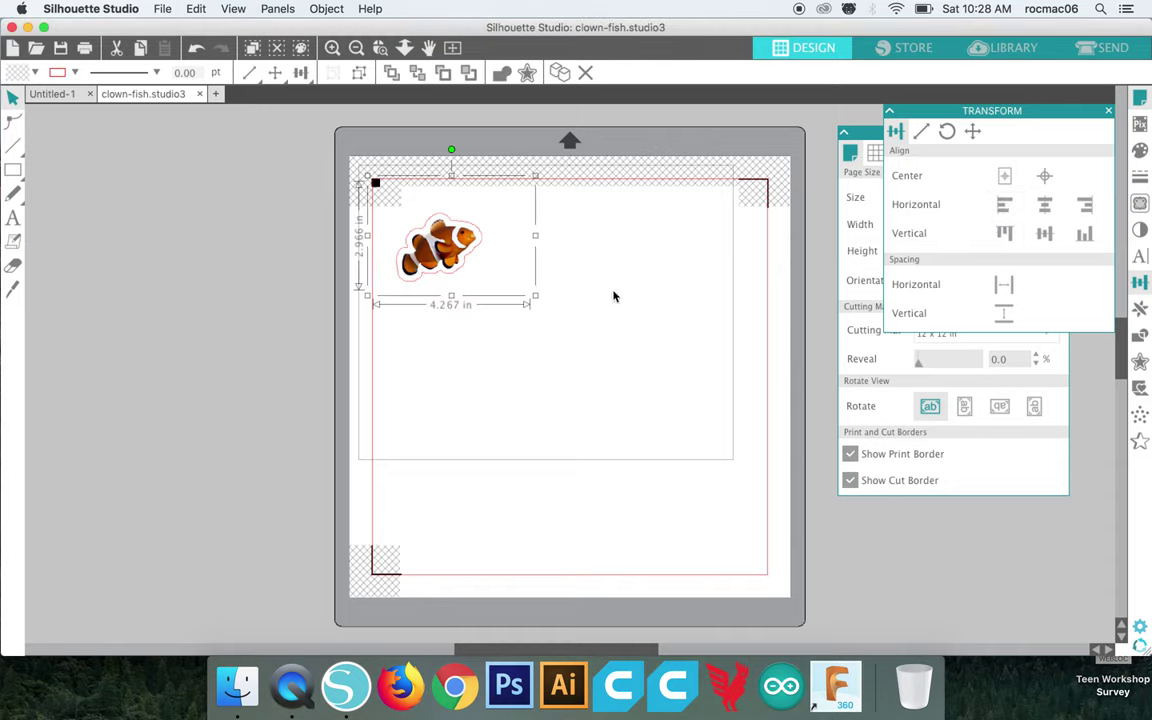
pyautogui.click(1005, 204)
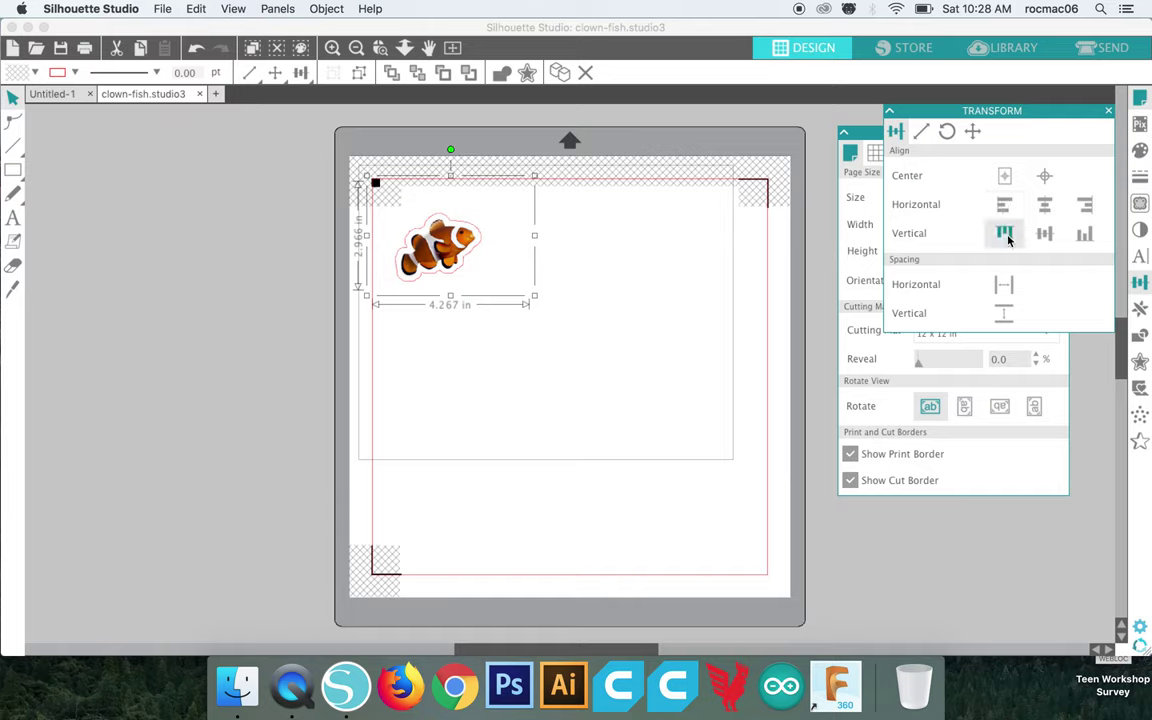
pyautogui.click(1005, 234)
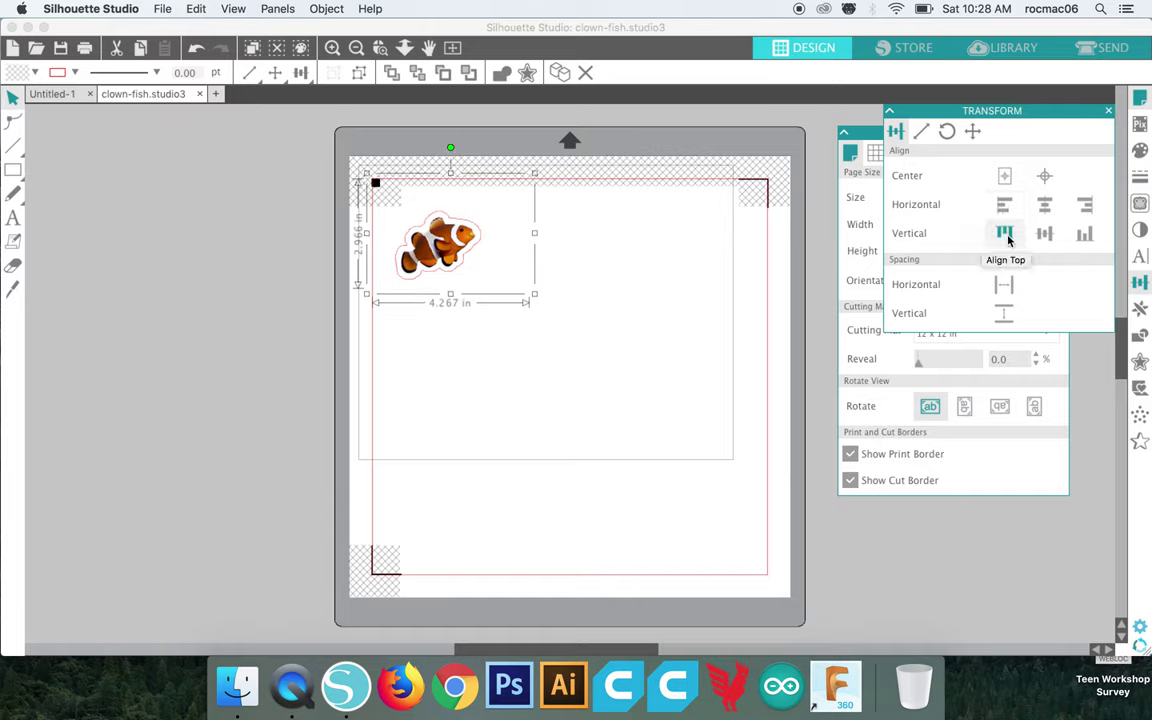
pyautogui.click(319, 421)
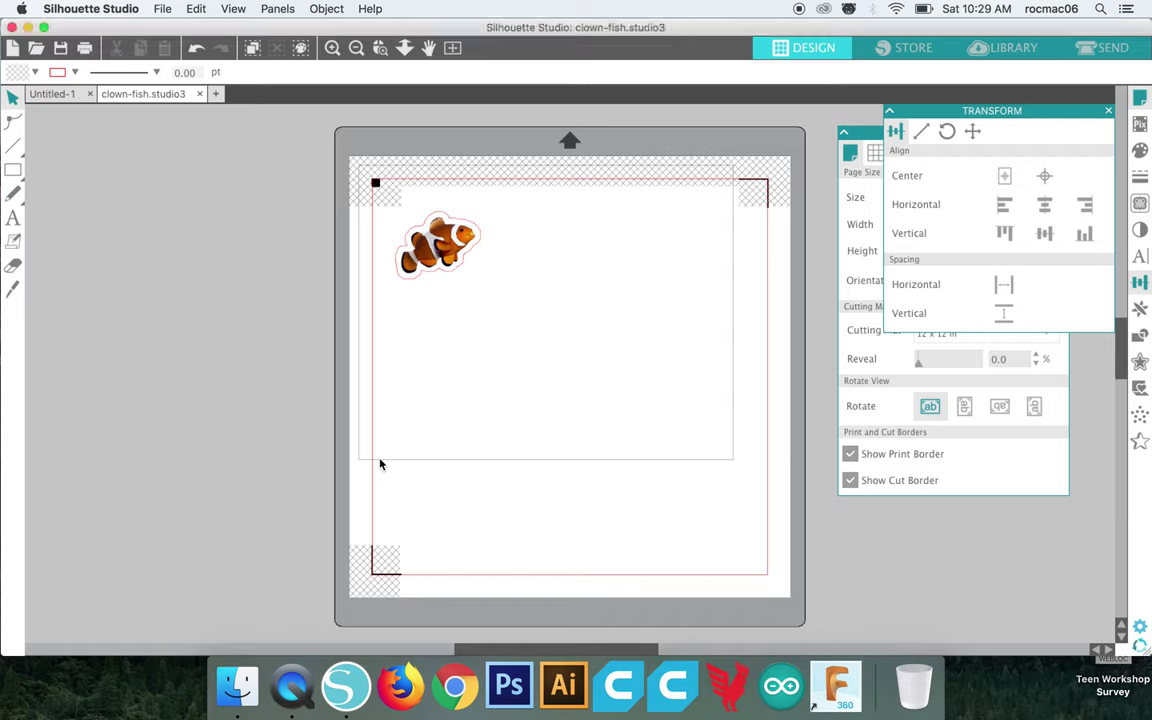
# - Close the Untitled-1 document
pyautogui.click(89, 93)
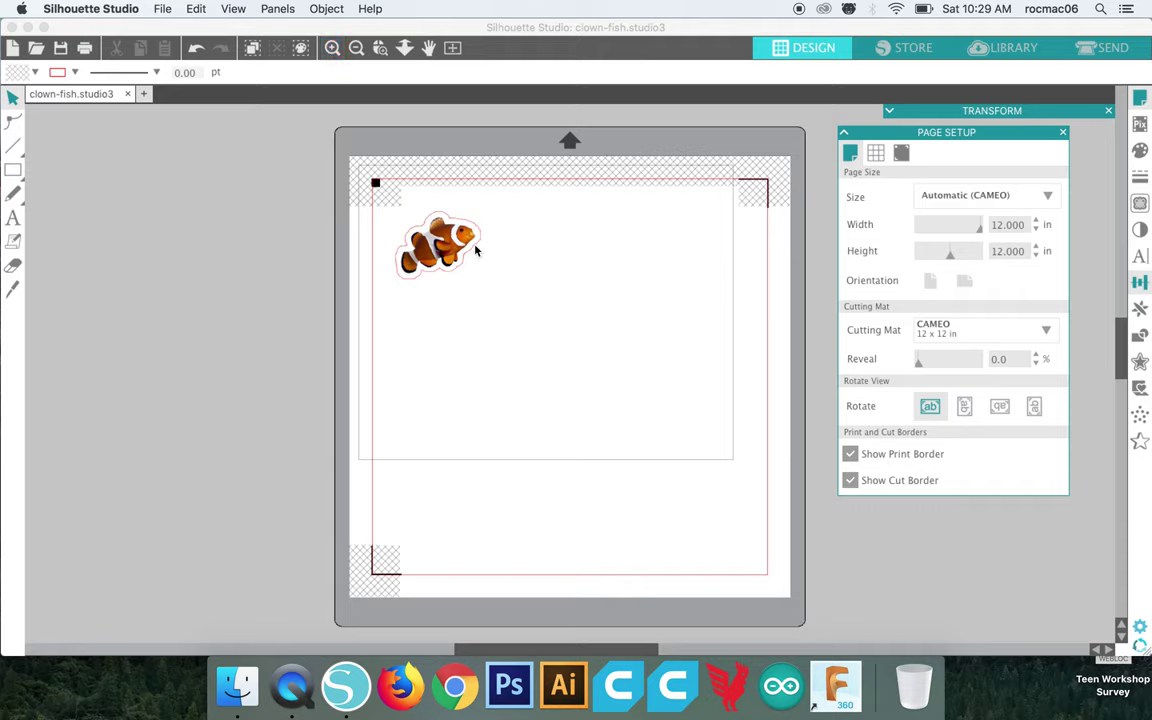
pyautogui.click(233, 9)
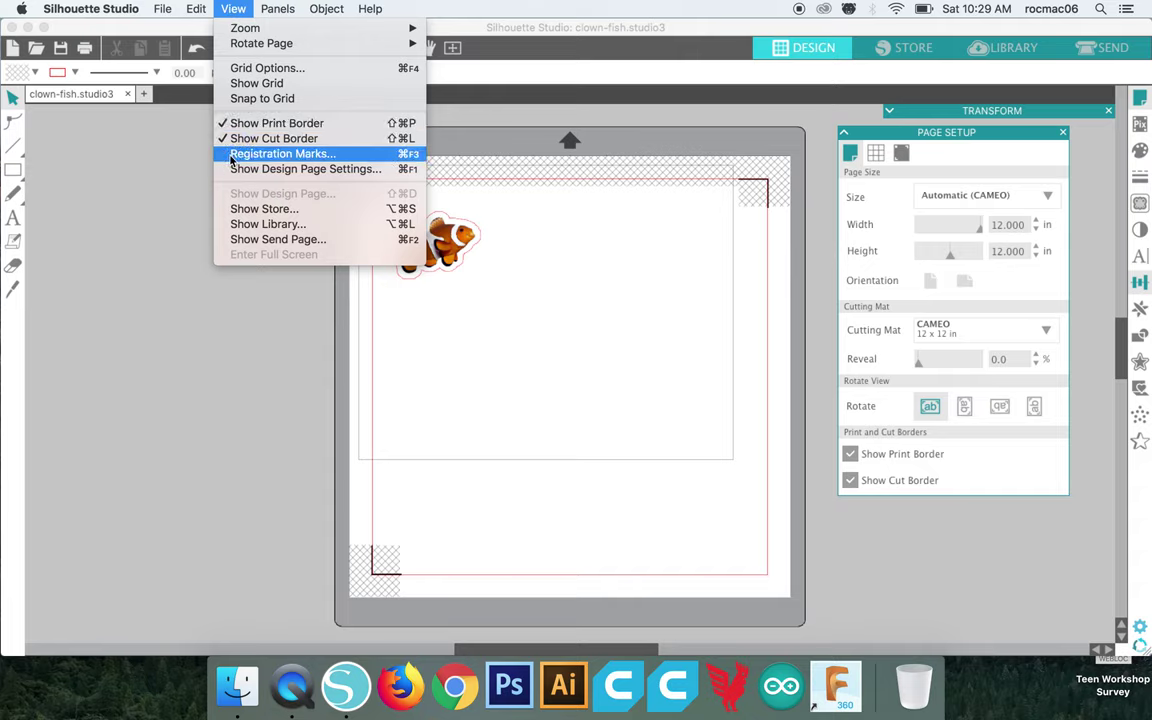
pyautogui.moveTo(268, 27)
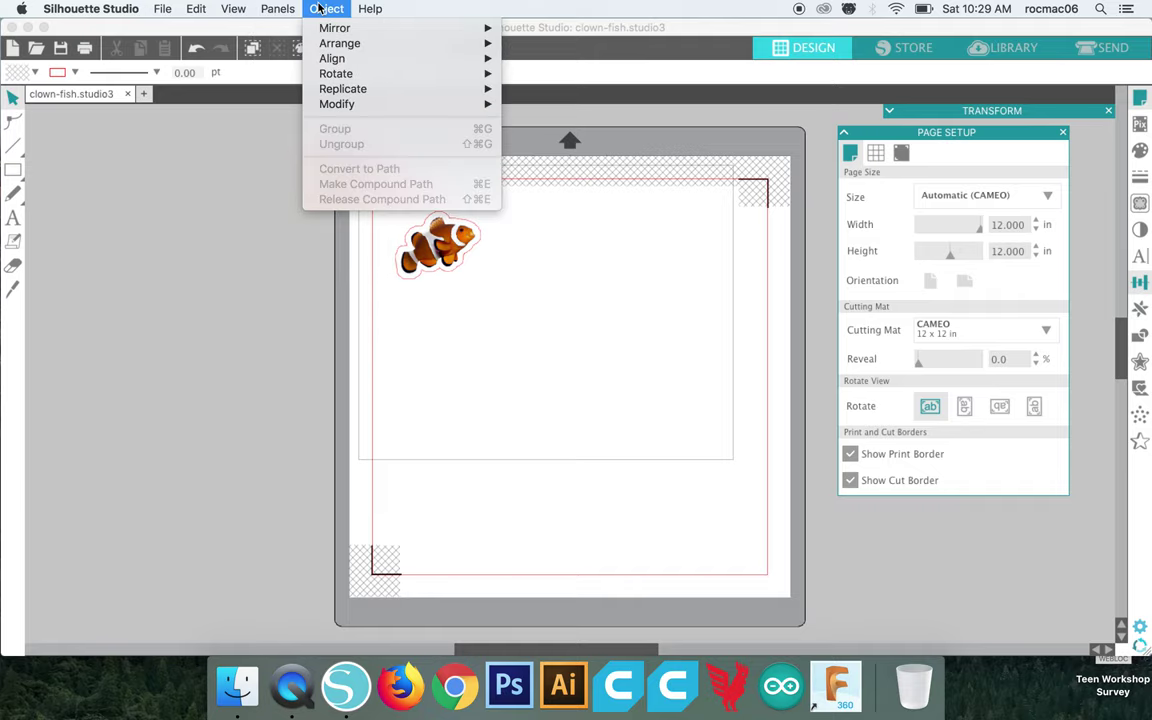
pyautogui.moveTo(192, 9)
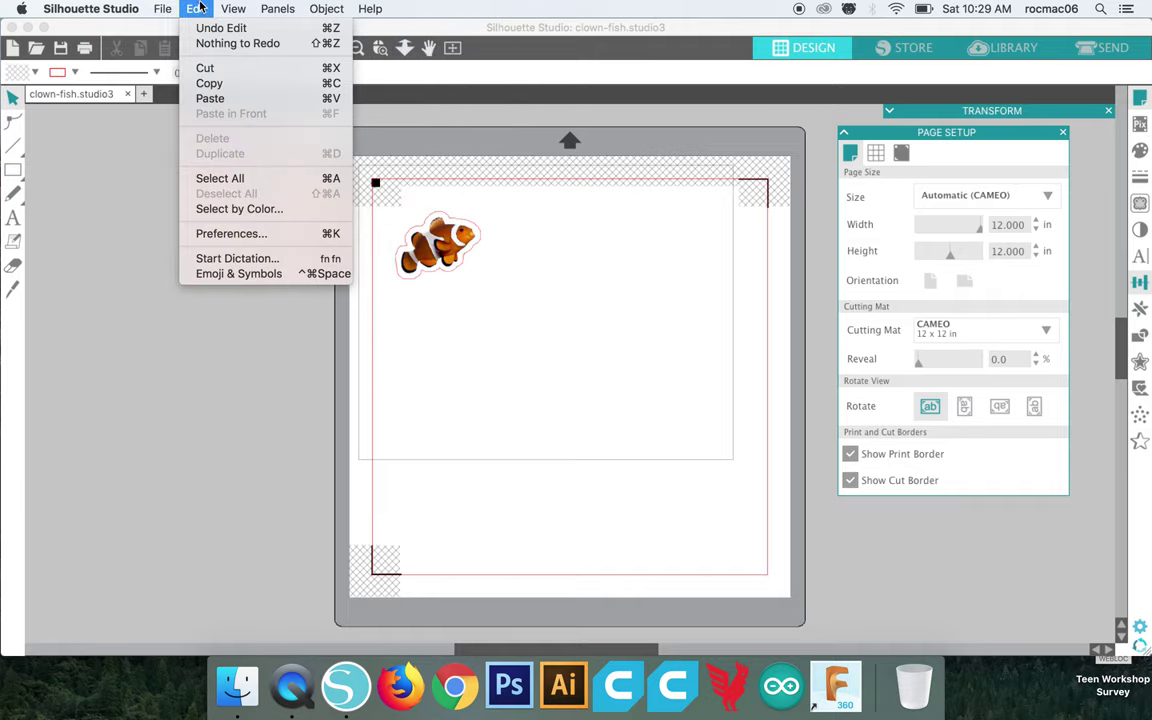
pyautogui.click(165, 10)
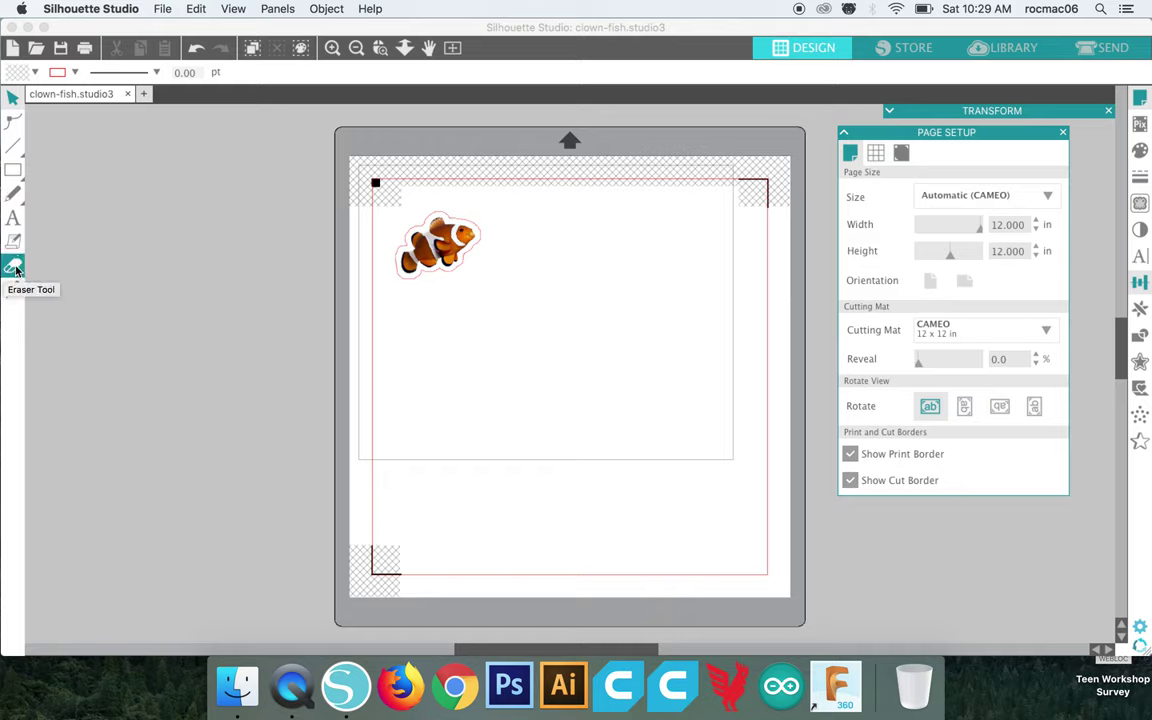
pyautogui.moveTo(13, 148)
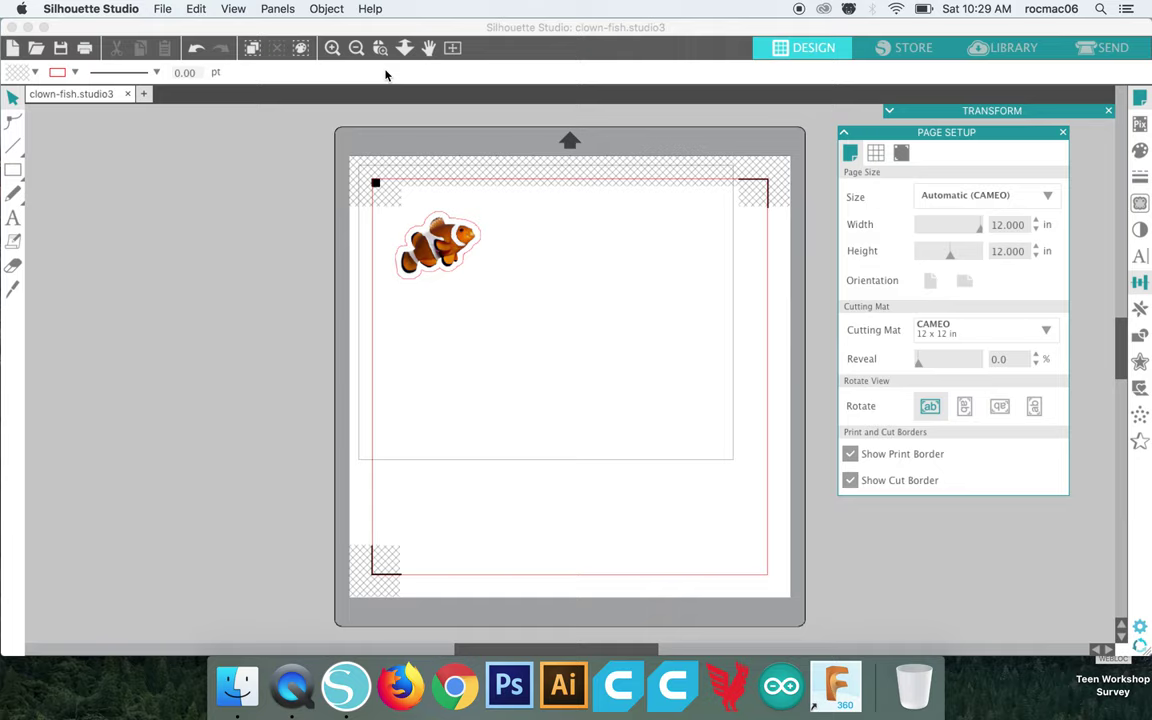
# - Try shifting the clownfish sticker slightly sideways within the cut border, and undo the shift
pyautogui.moveTo(13, 170)
pyautogui.moveTo(386, 204)
pyautogui.mouseDown()
pyautogui.moveTo(481, 277)
pyautogui.moveTo(447, 460)
pyautogui.moveTo(175, 373)
pyautogui.moveTo(340, 206)
pyautogui.moveTo(401, 193)
pyautogui.mouseUp()
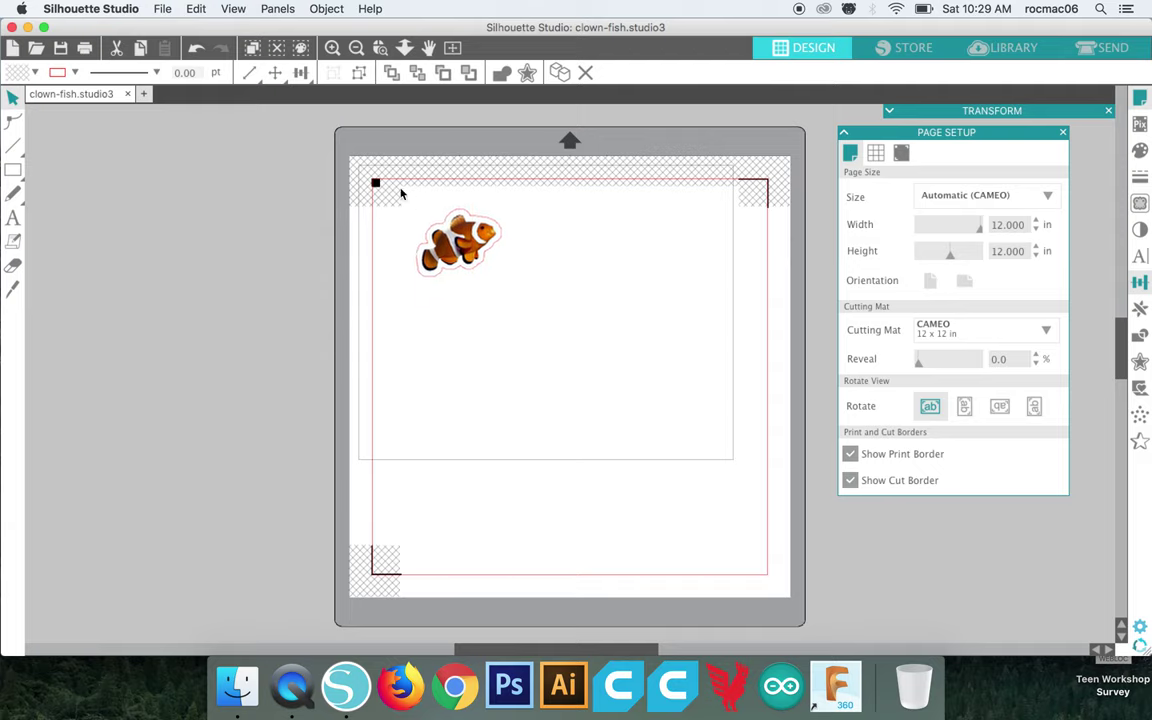
pyautogui.click(196, 9)
pyautogui.click(200, 29)
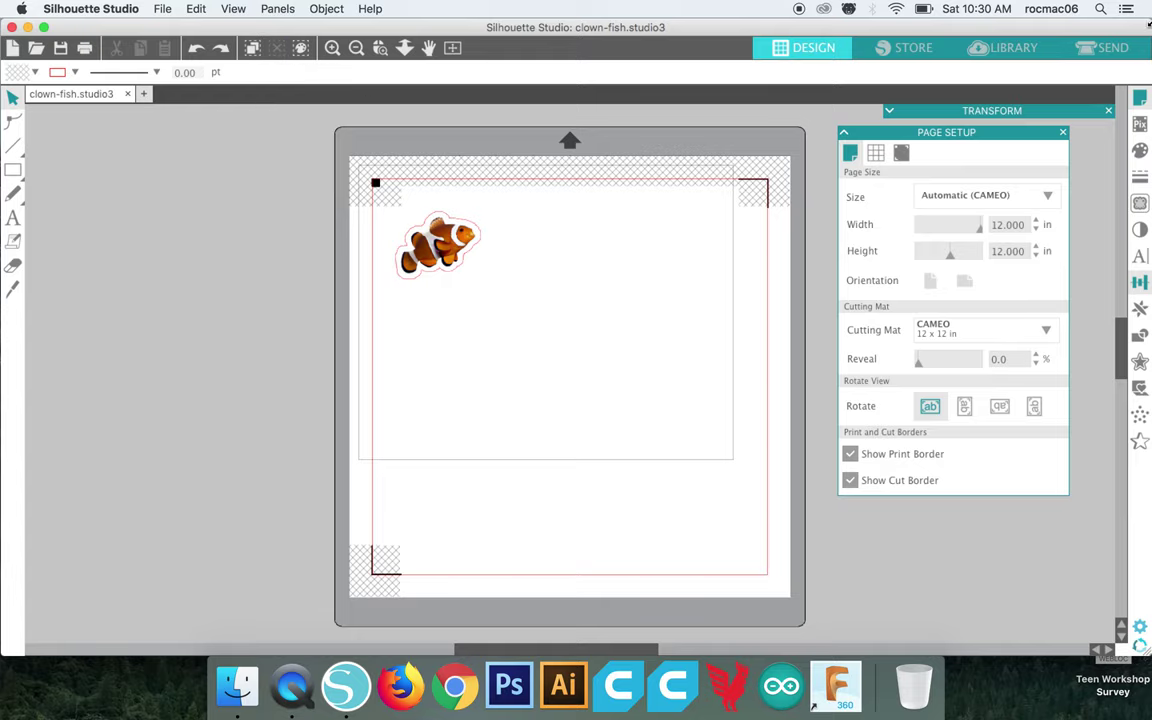
# - Set up the send job with Sticker Paper, White as the material and Cut Edge as the cut type for the clownfish
pyautogui.click(1110, 48)
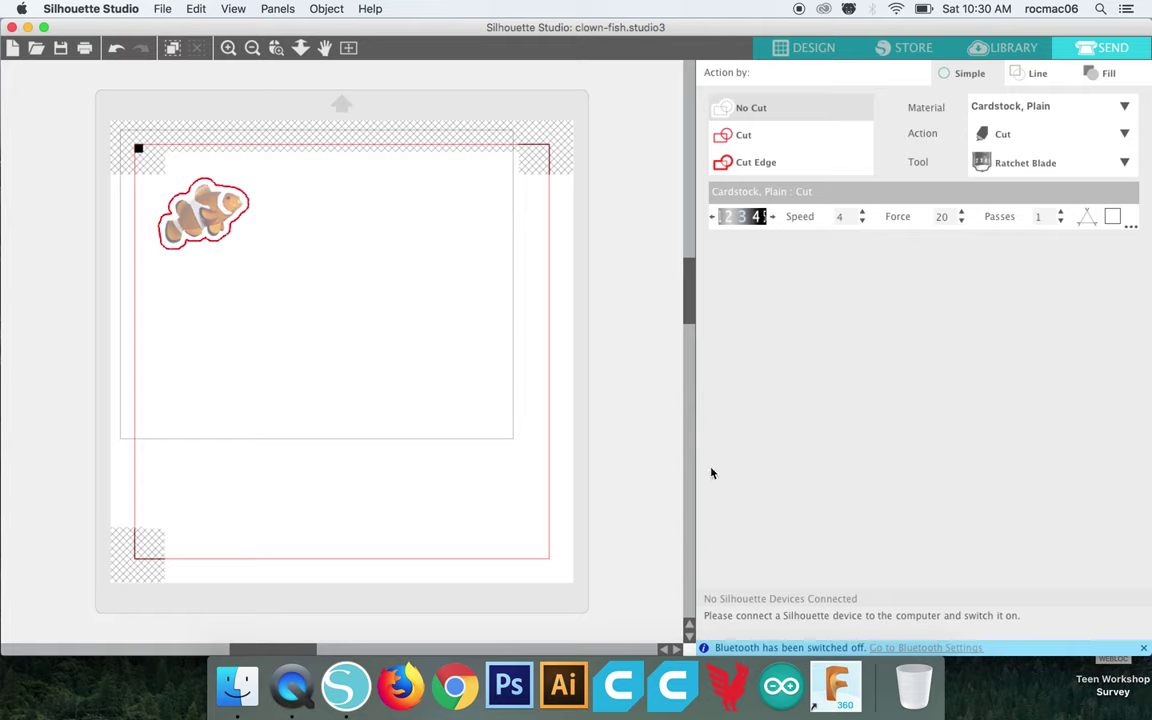
pyautogui.click(1120, 108)
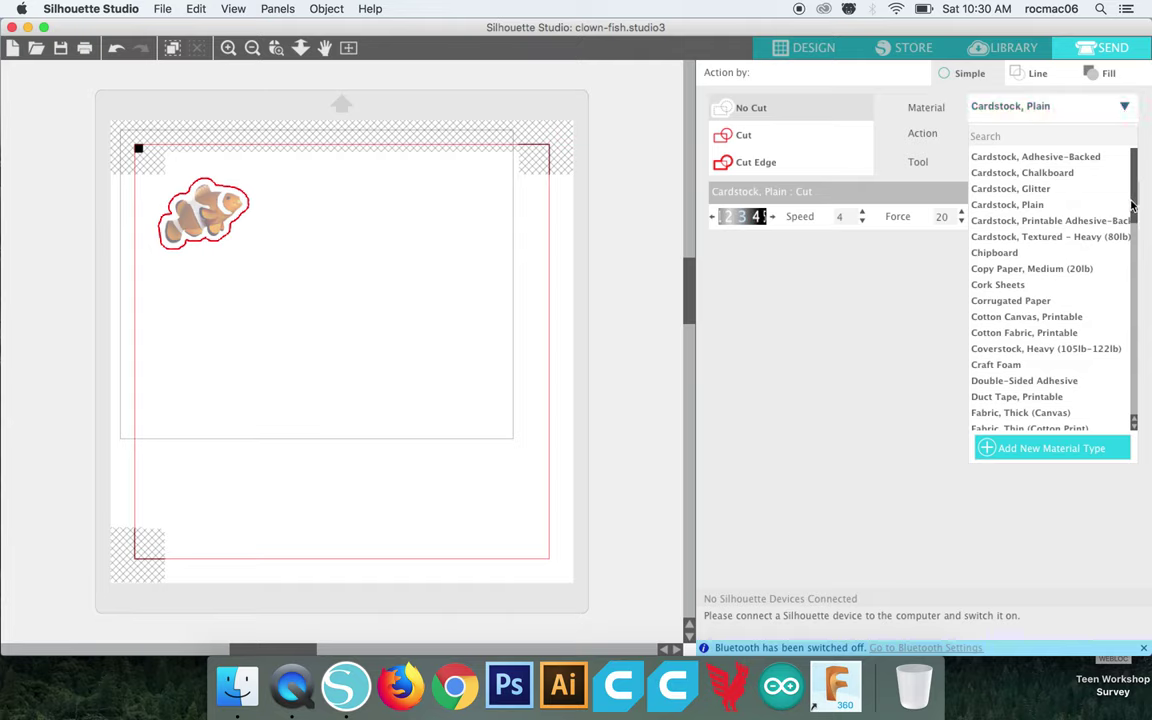
pyautogui.click(1130, 110)
pyautogui.click(1134, 112)
pyautogui.moveTo(1135, 175); pyautogui.dragTo(1134, 323)
pyautogui.click(1086, 338)
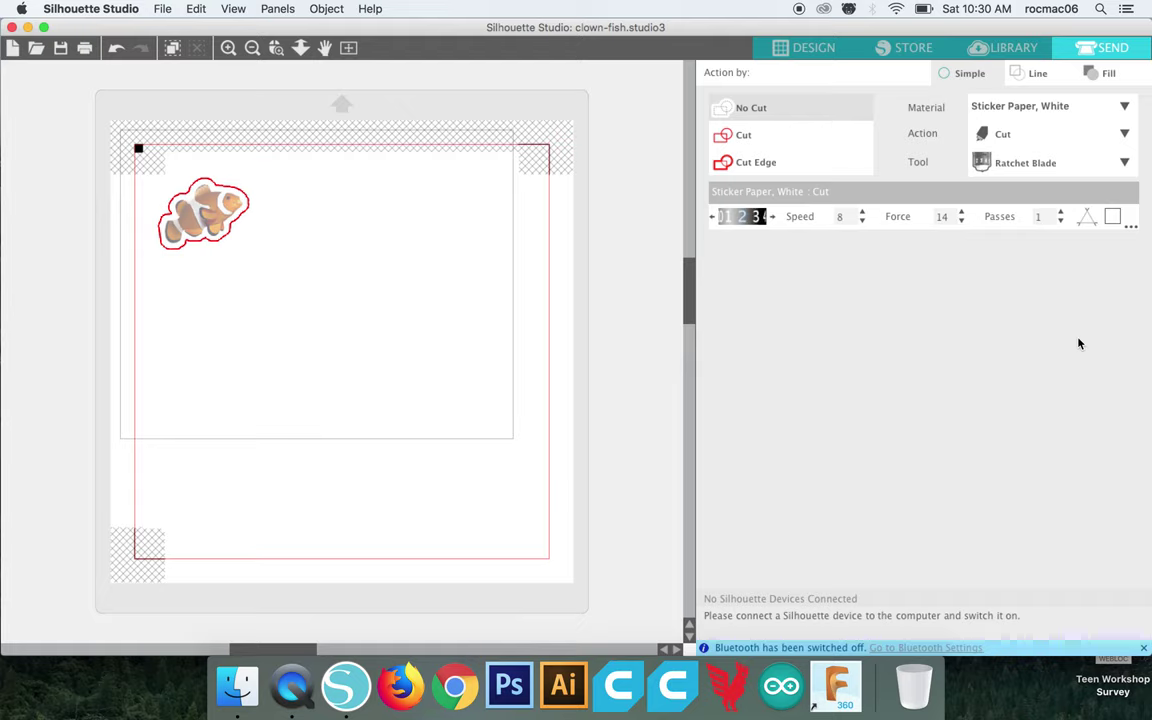
pyautogui.click(754, 166)
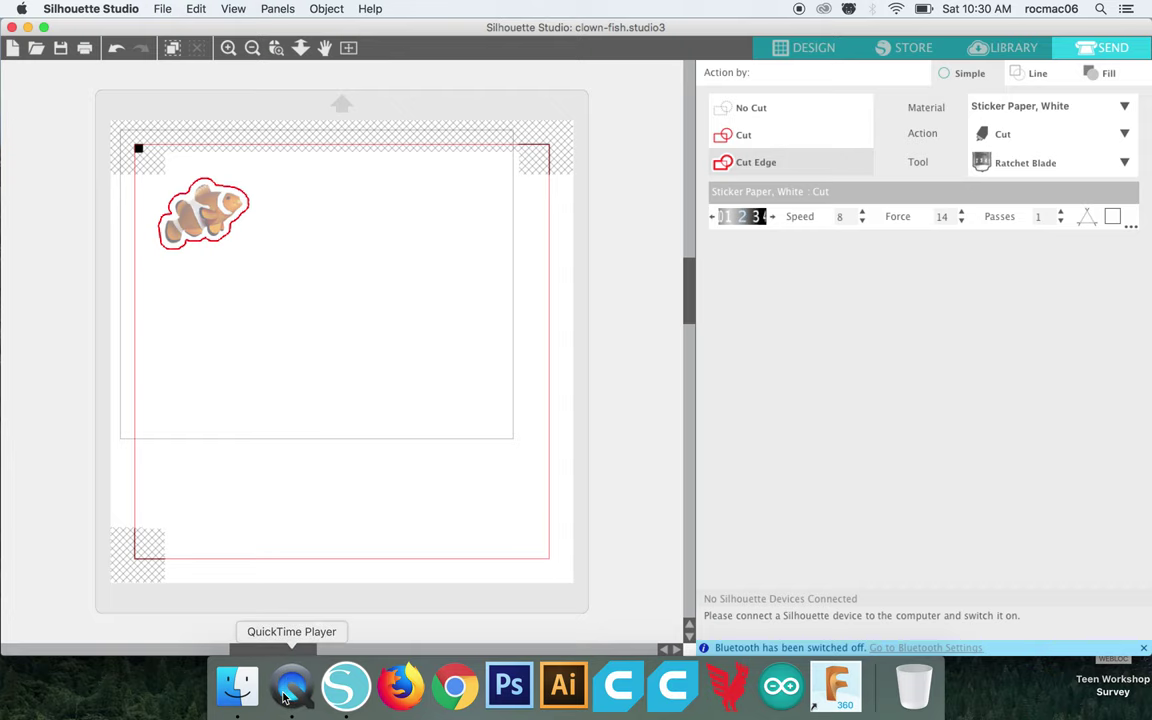
pyautogui.click(287, 690)
pyautogui.rightClick(287, 693)
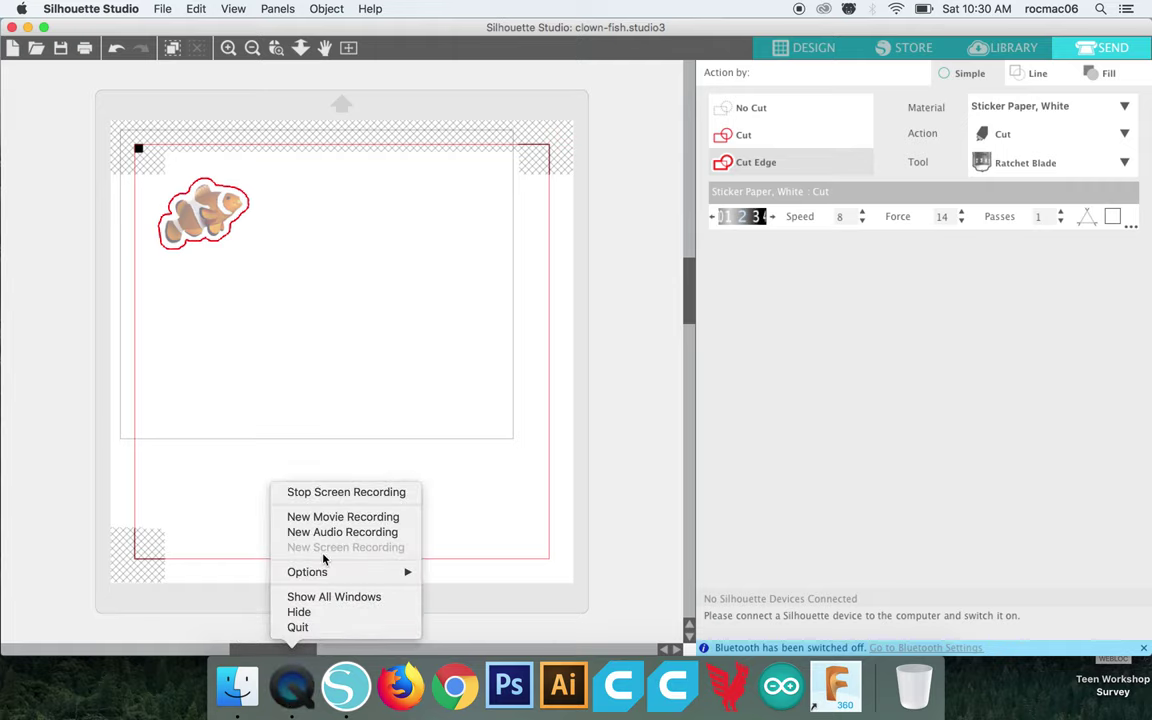